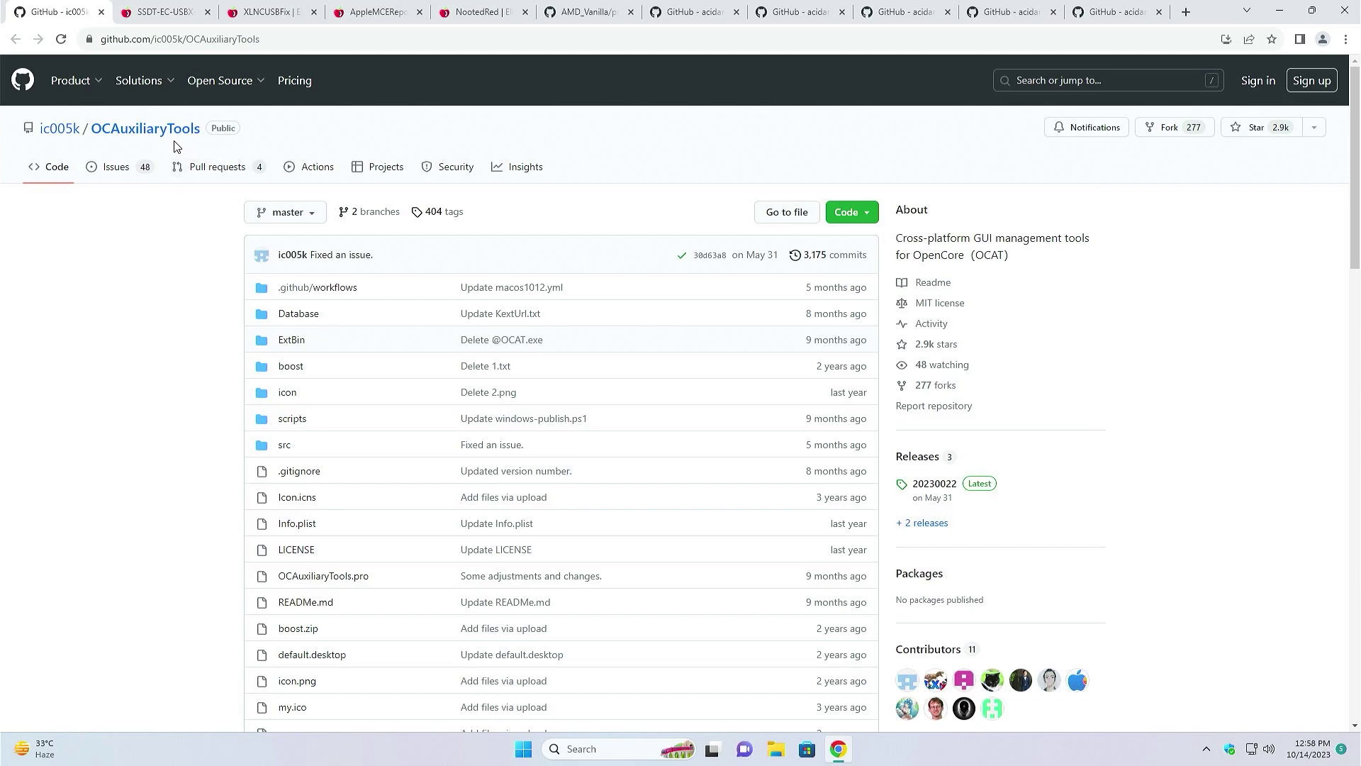
Download the latest OCAuxiliaryTools (20230022) OCAT package and view the OpenCorePkg 0.9.5 release assets.
left_click(977, 490)
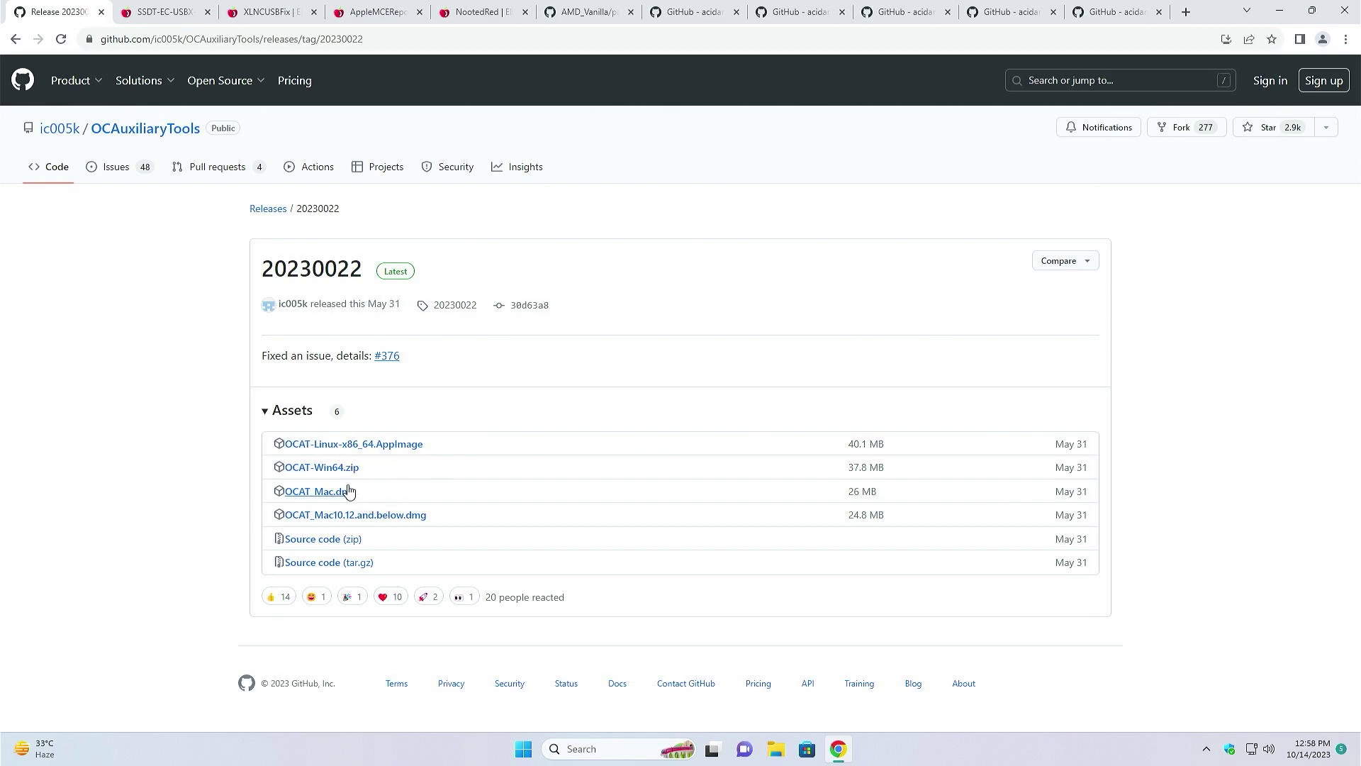
left_click(333, 471)
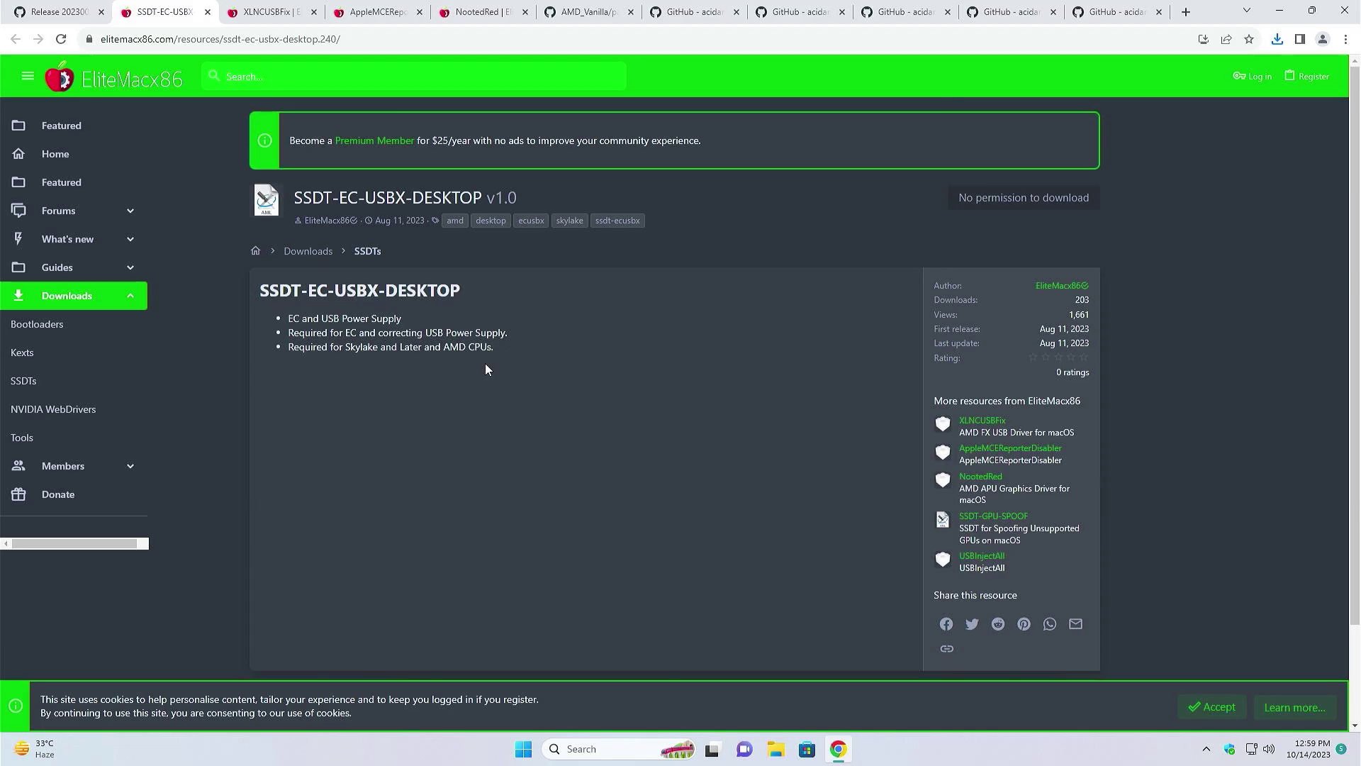
scroll(485, 369, "down", 1)
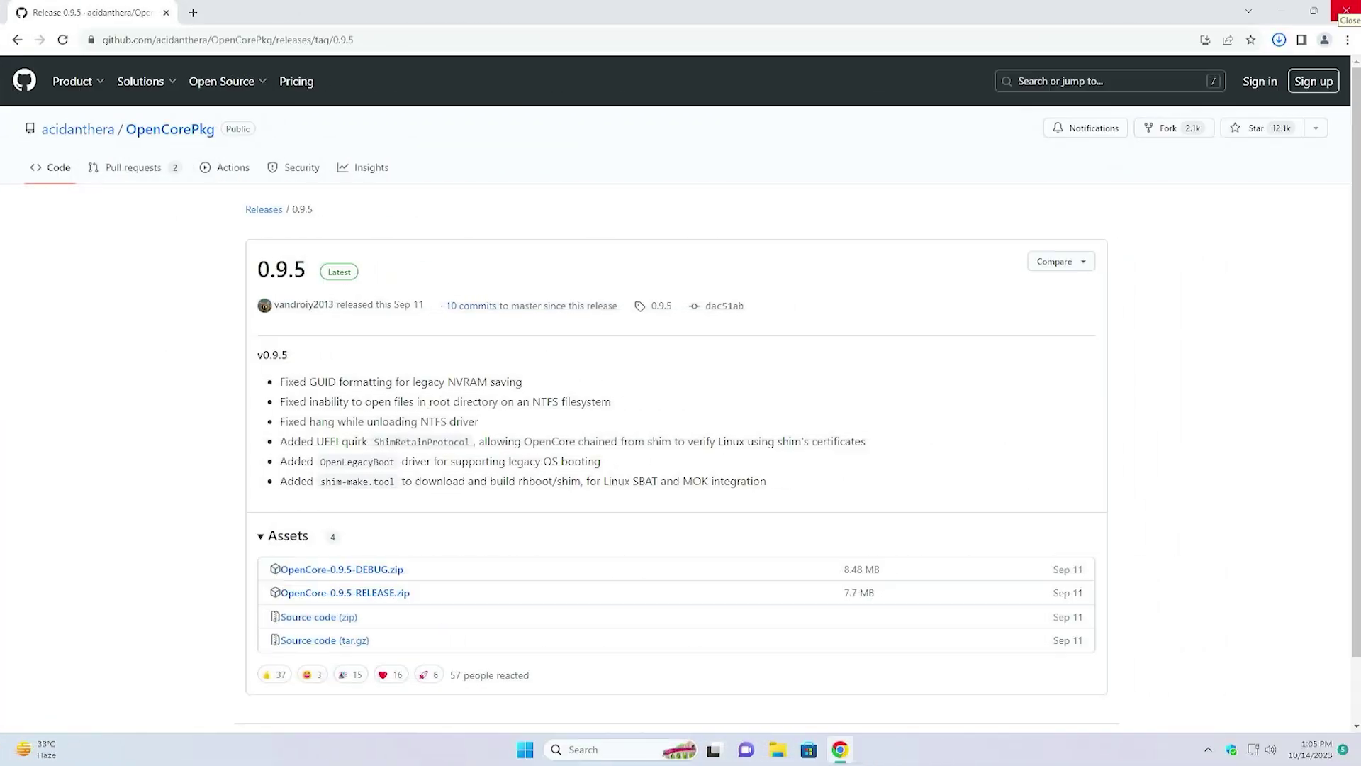
Move the extracted OCAT-Win64 and OpenCore-0.9.5-RELEASE folders from Downloads onto the desktop.
left_click(1345, 10)
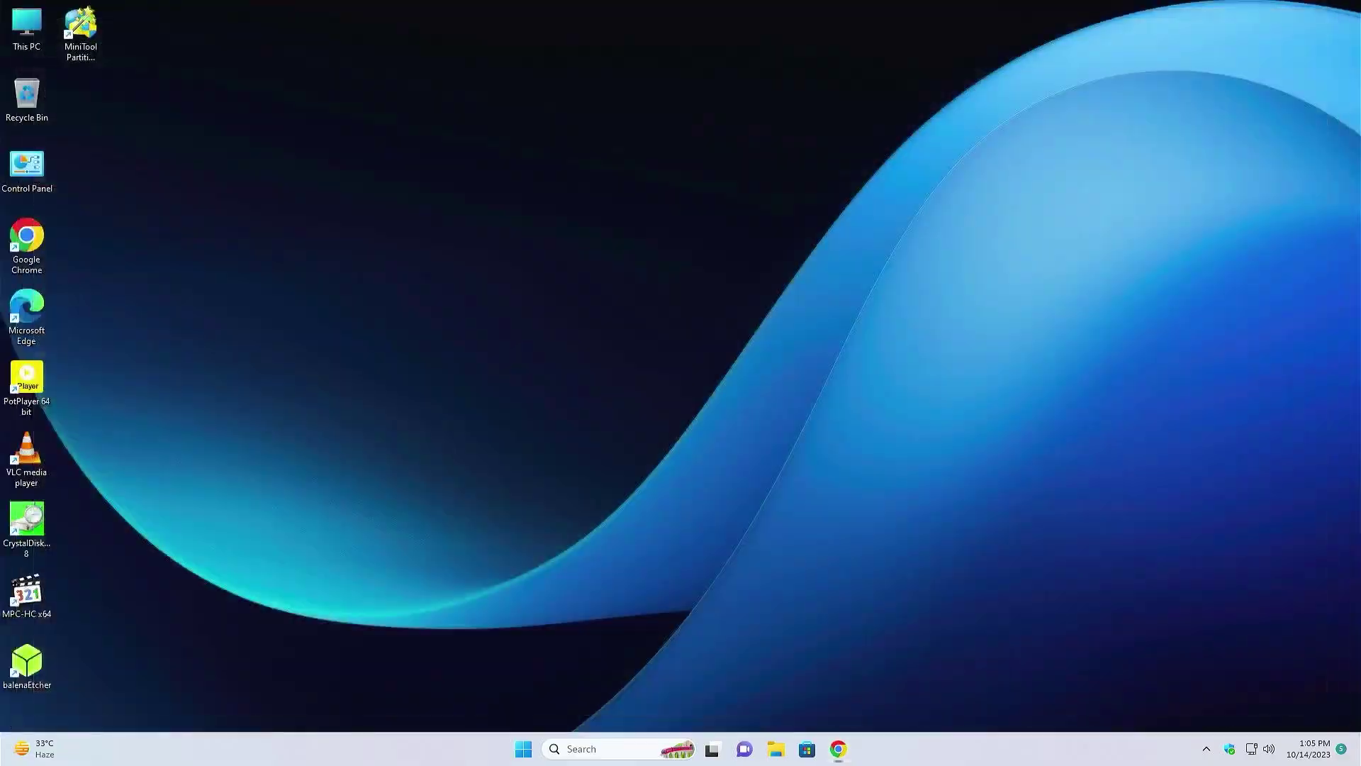
left_click(775, 751)
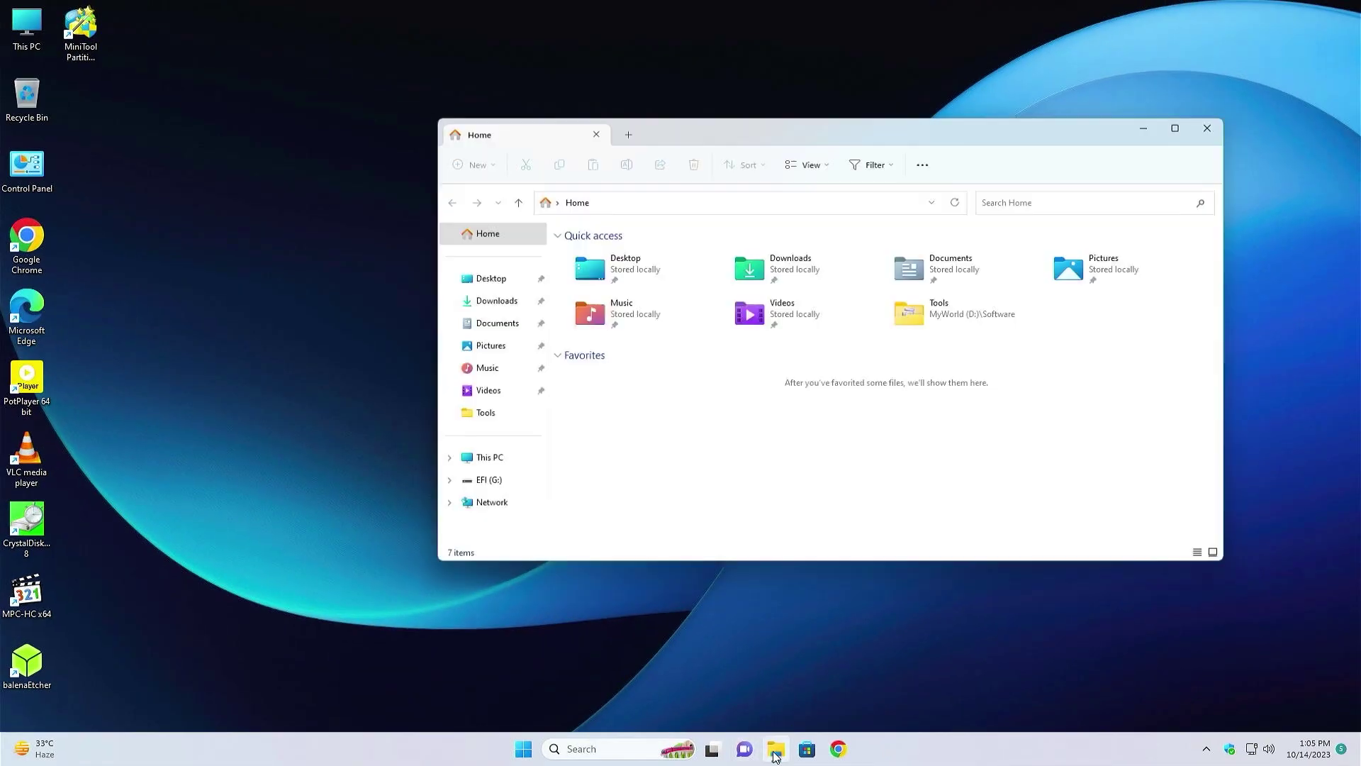
left_click(484, 303)
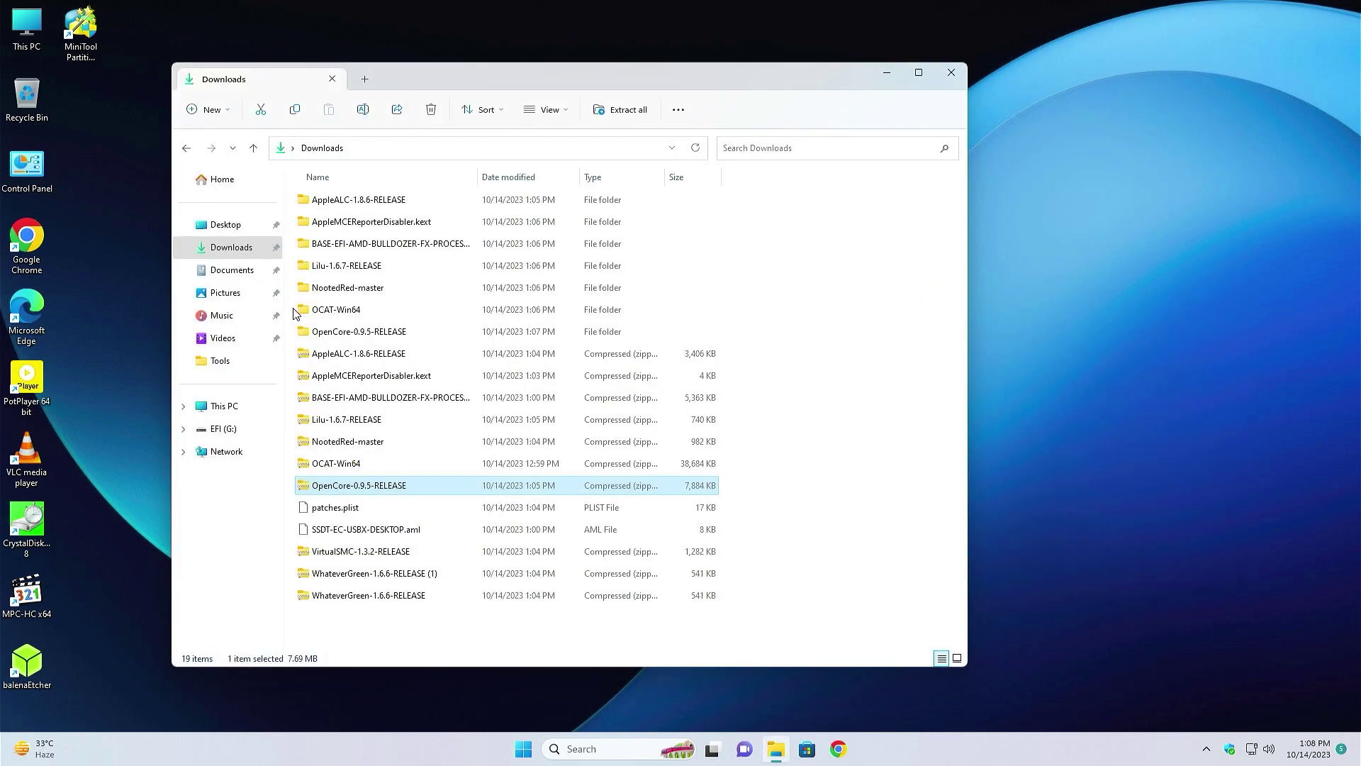
left_click_drag(293, 306, 1262, 88)
Create a new desktop folder named Kexts and place it beside OCAT-Win64.
right_click(1211, 206)
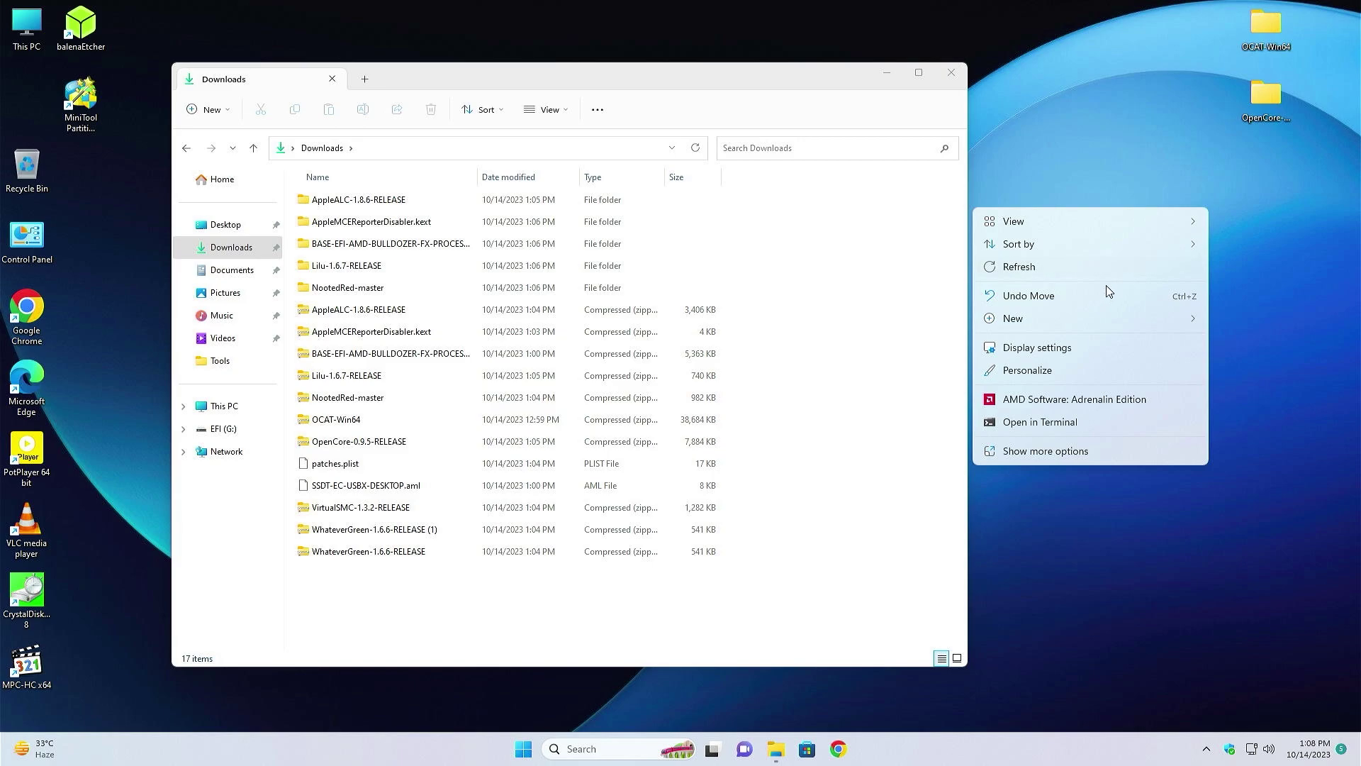
mouse_move(1028, 326)
left_click(925, 331)
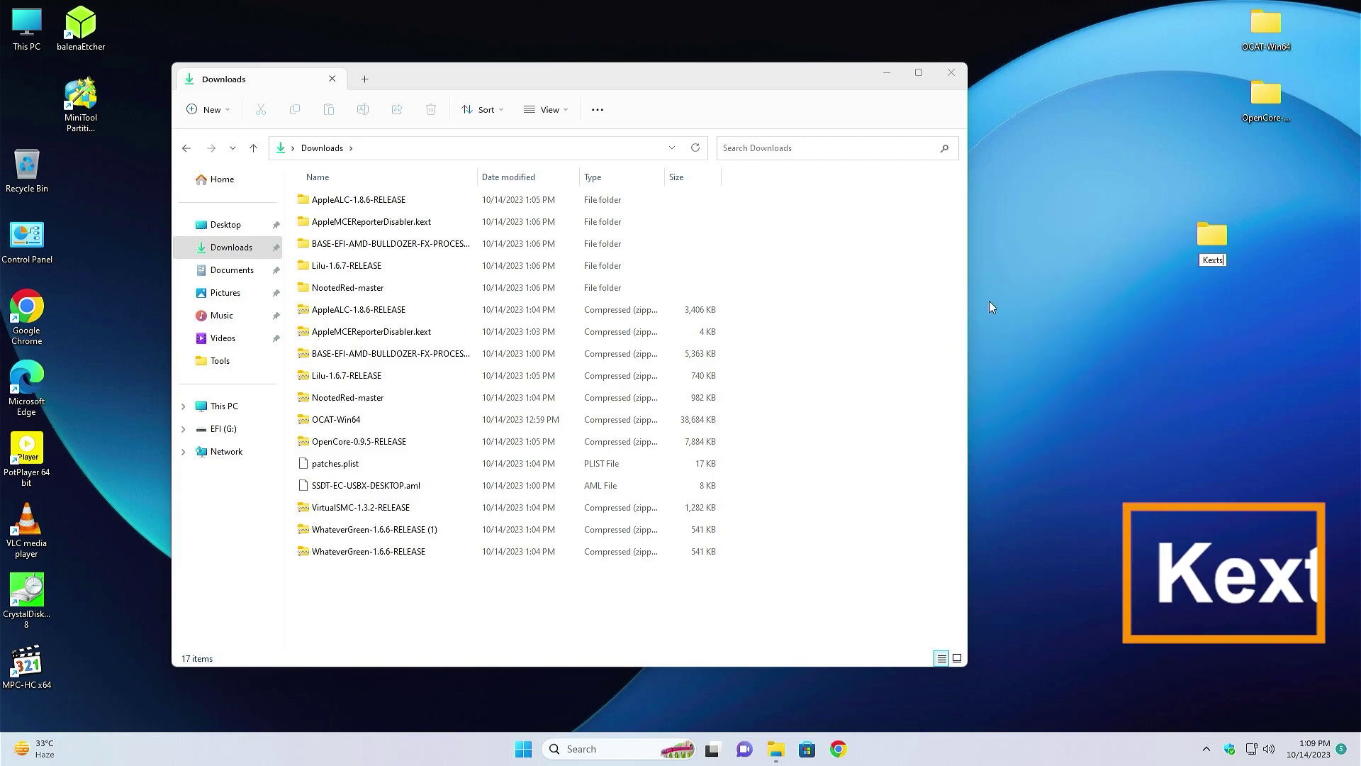
left_click_drag(1189, 231, 1211, 32)
left_click_drag(522, 70, 364, 66)
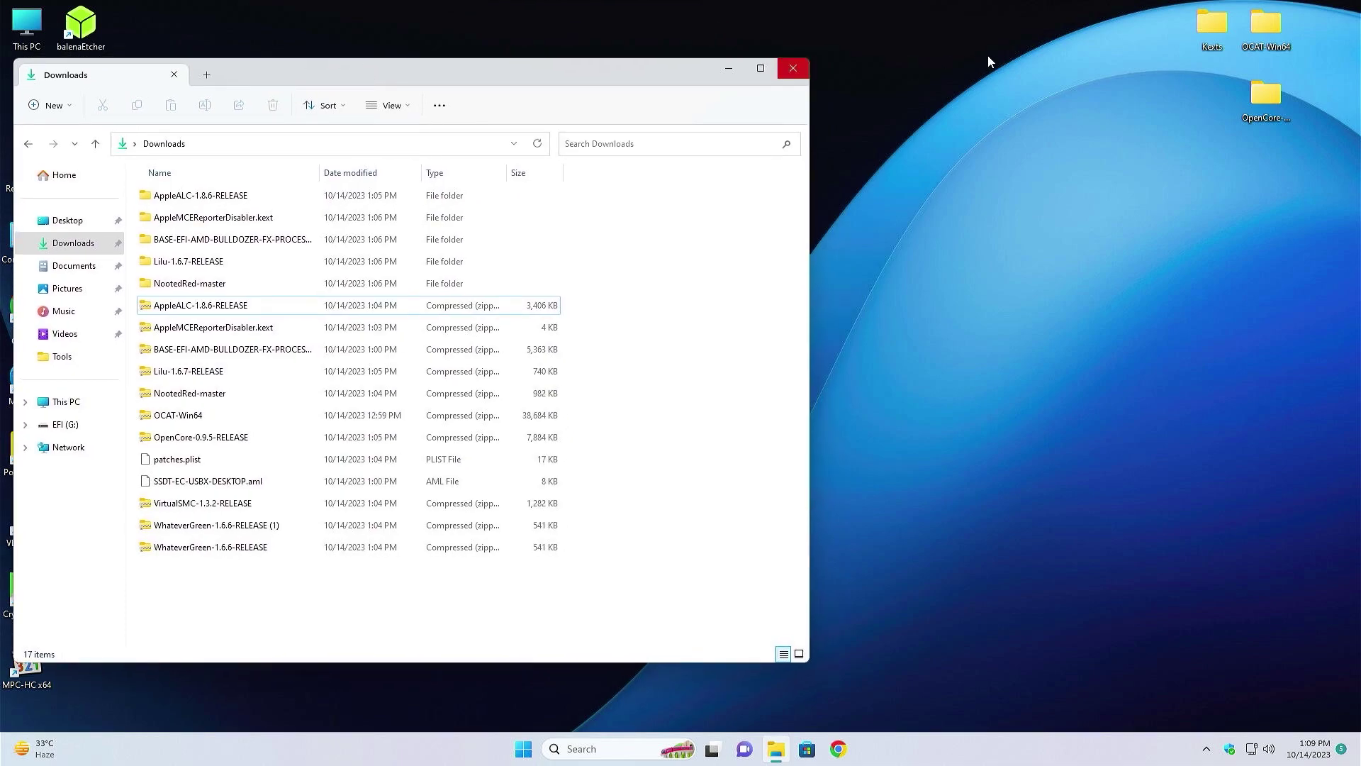
Open the desktop Kexts folder in its own window and copy Lilu.kext from Lilu-1.6.7-RELEASE into it.
double_click(1209, 25)
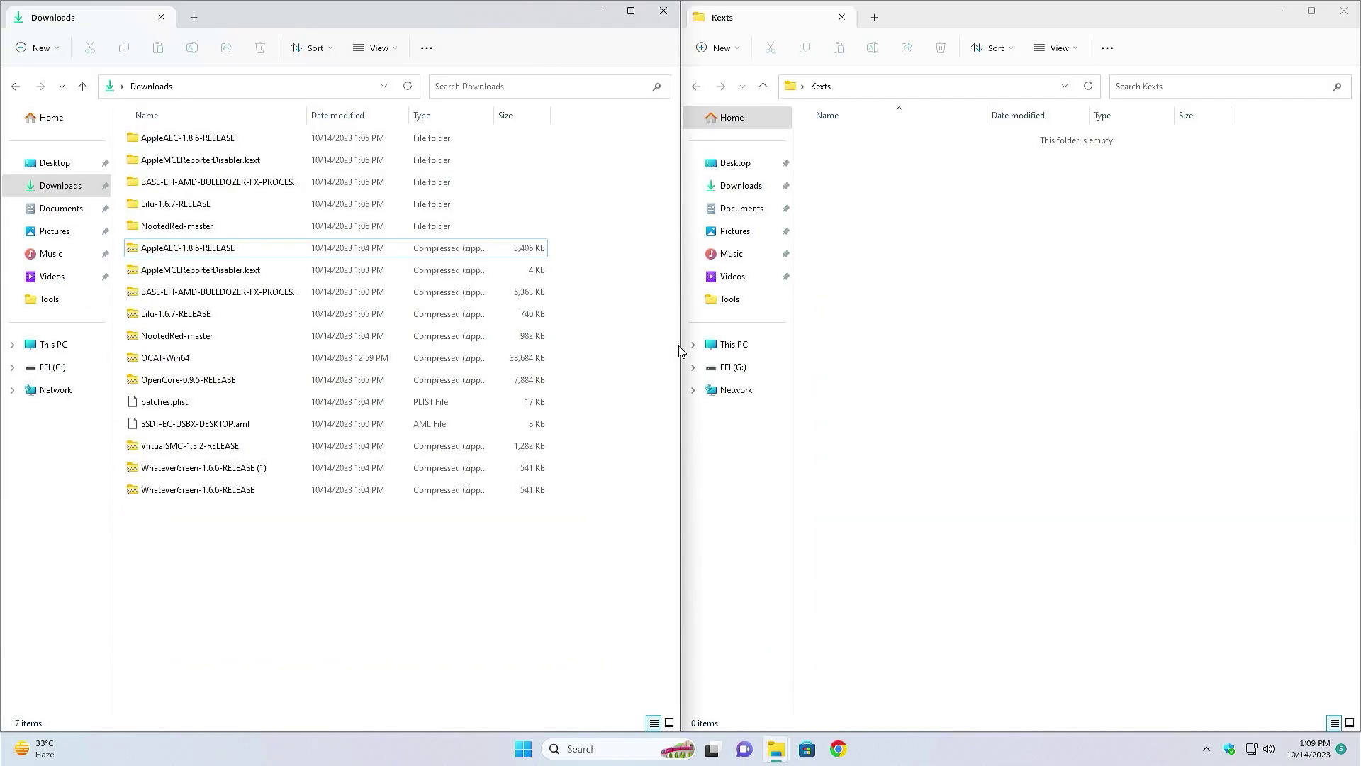
double_click(175, 205)
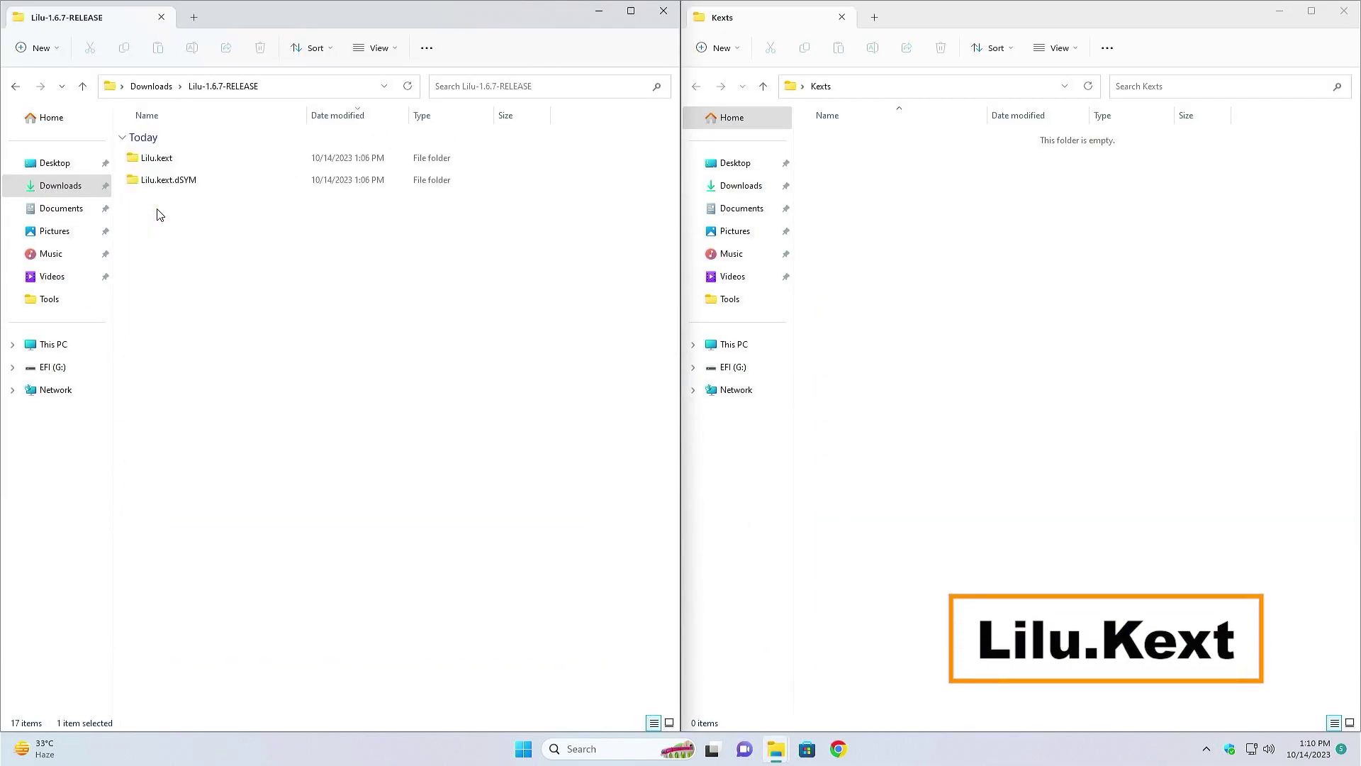
left_click(166, 160)
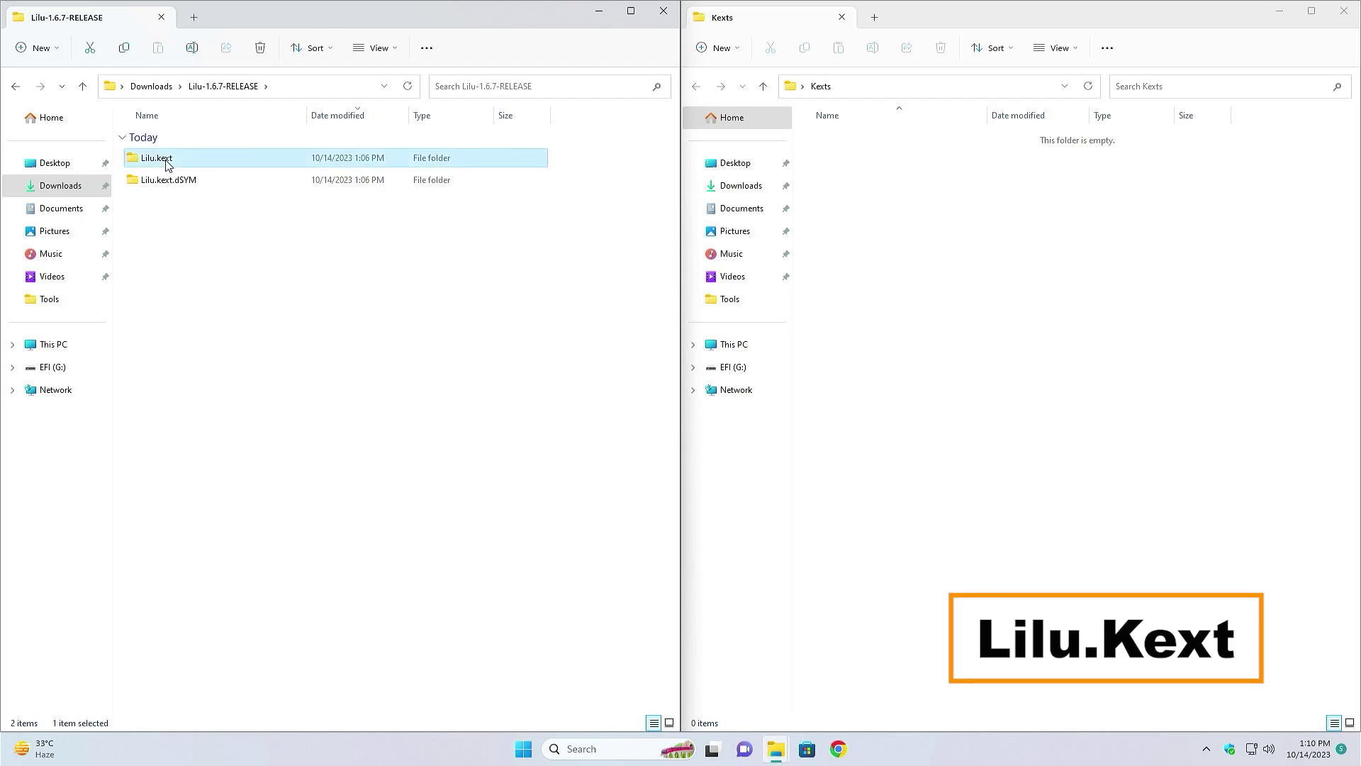
left_click_drag(166, 159, 1027, 334)
Copy VirtualSMC.kext from the VirtualSMC-1.3.2-RELEASE archive into the Kexts folder.
left_click(17, 87)
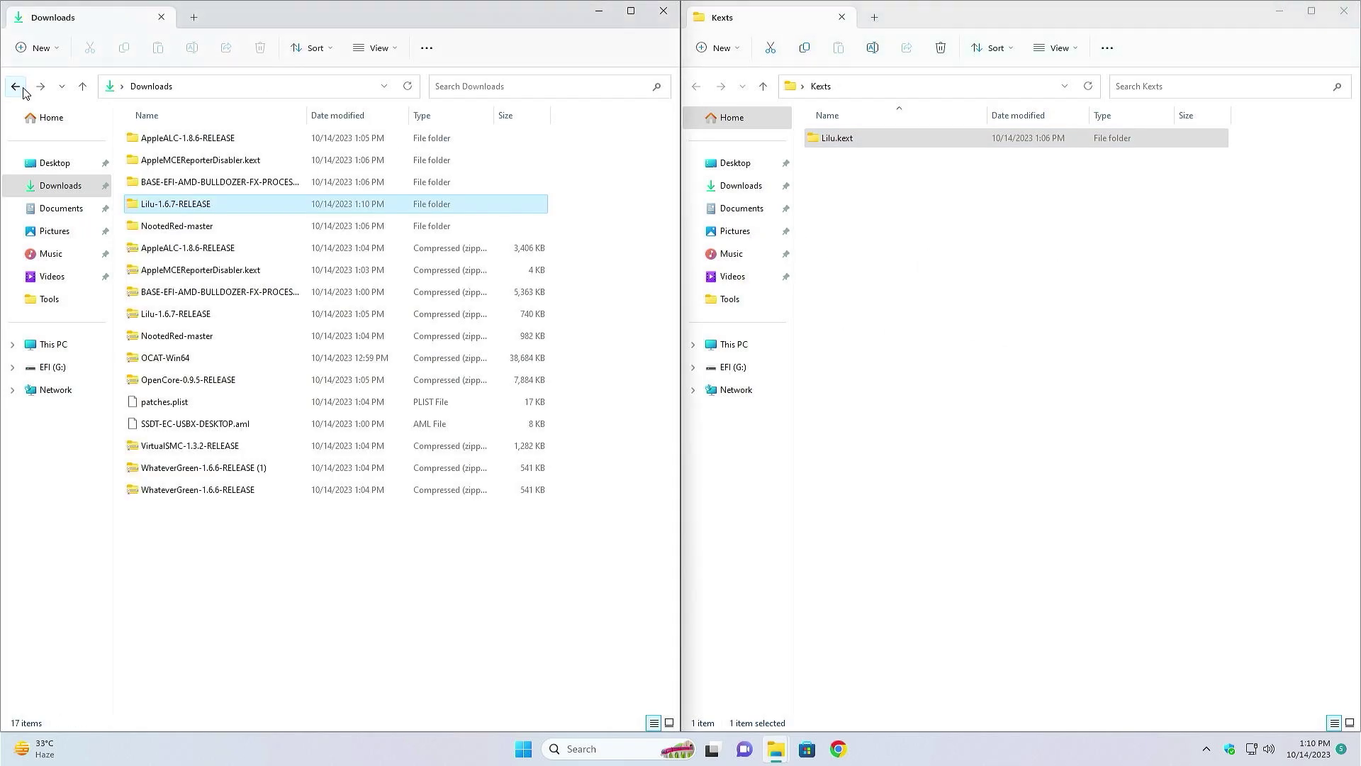
left_click(197, 447)
double_click(197, 448)
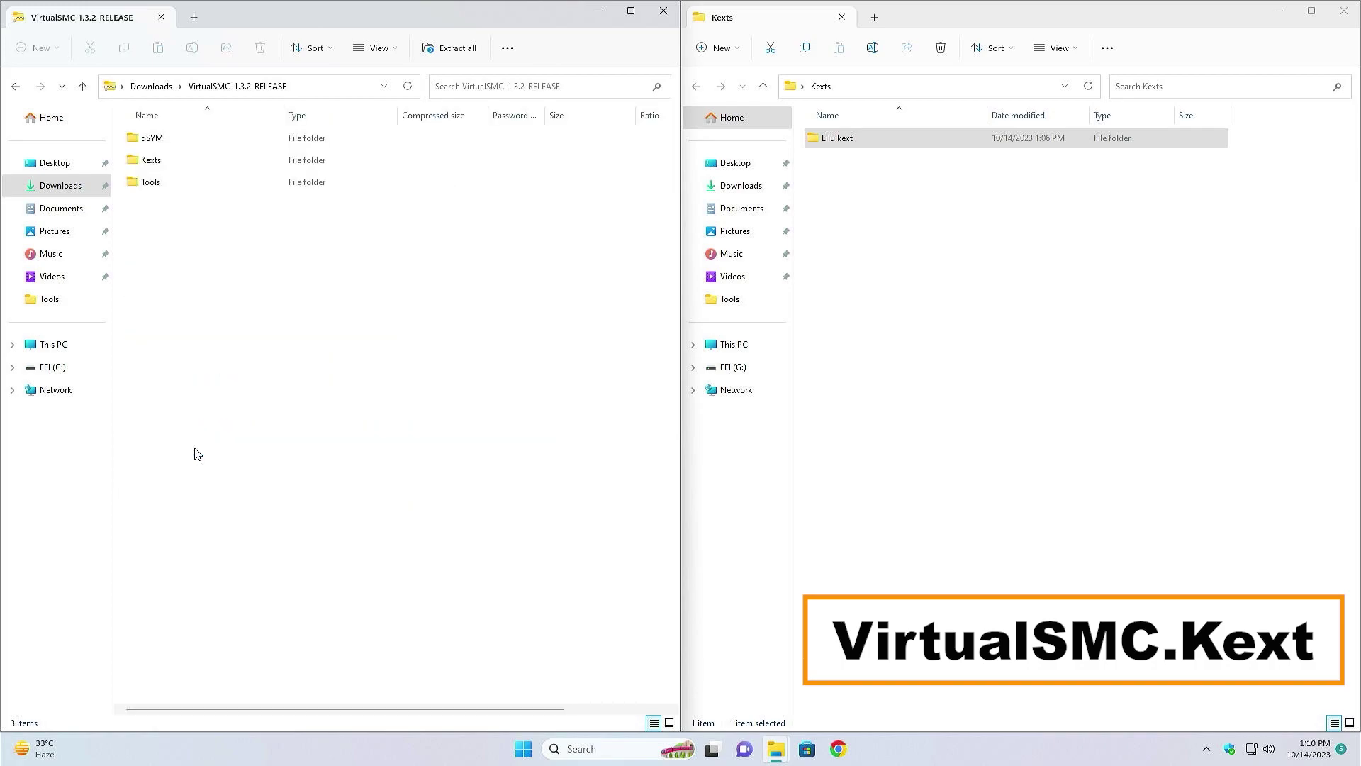
double_click(158, 161)
left_click(176, 255)
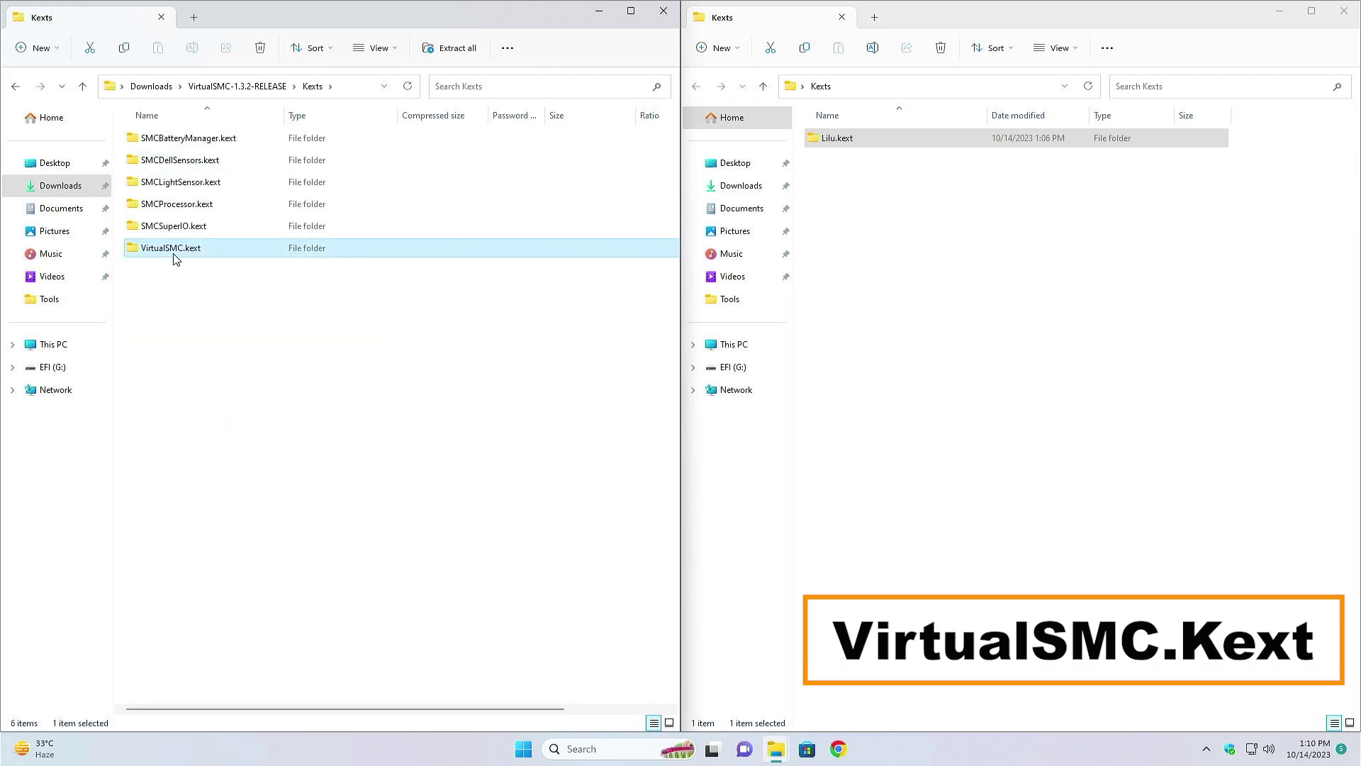
left_click_drag(912, 287, 912, 288)
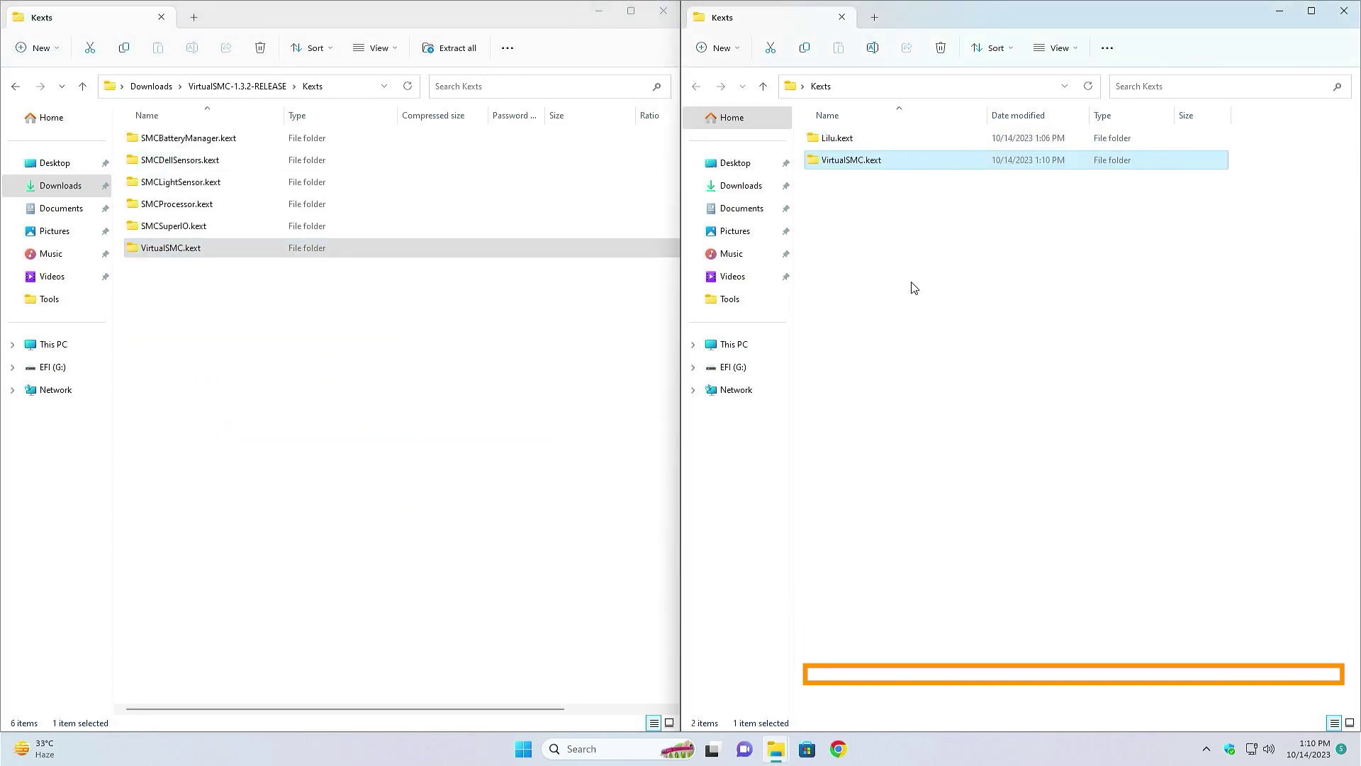
Copy NootedRed.kext from the NootedRed-master folder into the Kexts folder.
left_click(15, 86)
left_click(15, 85)
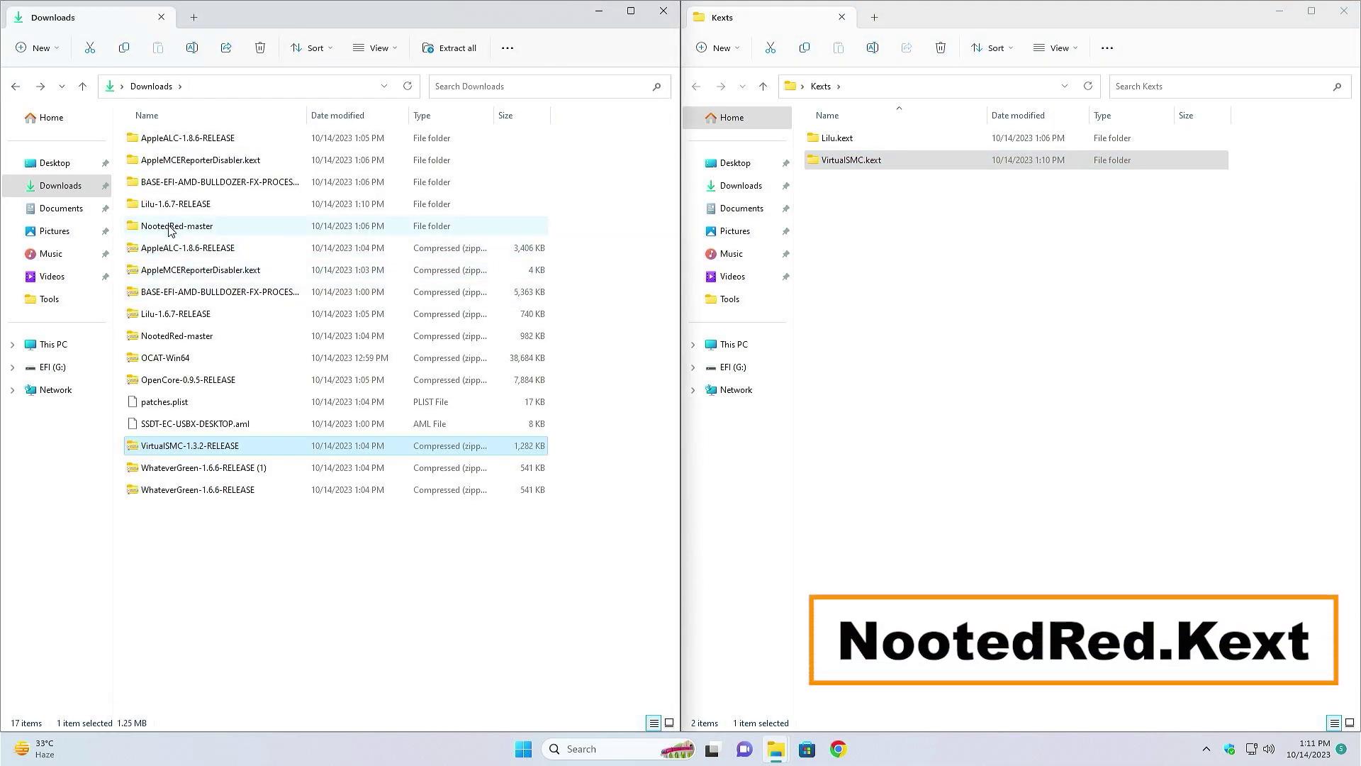
double_click(171, 227)
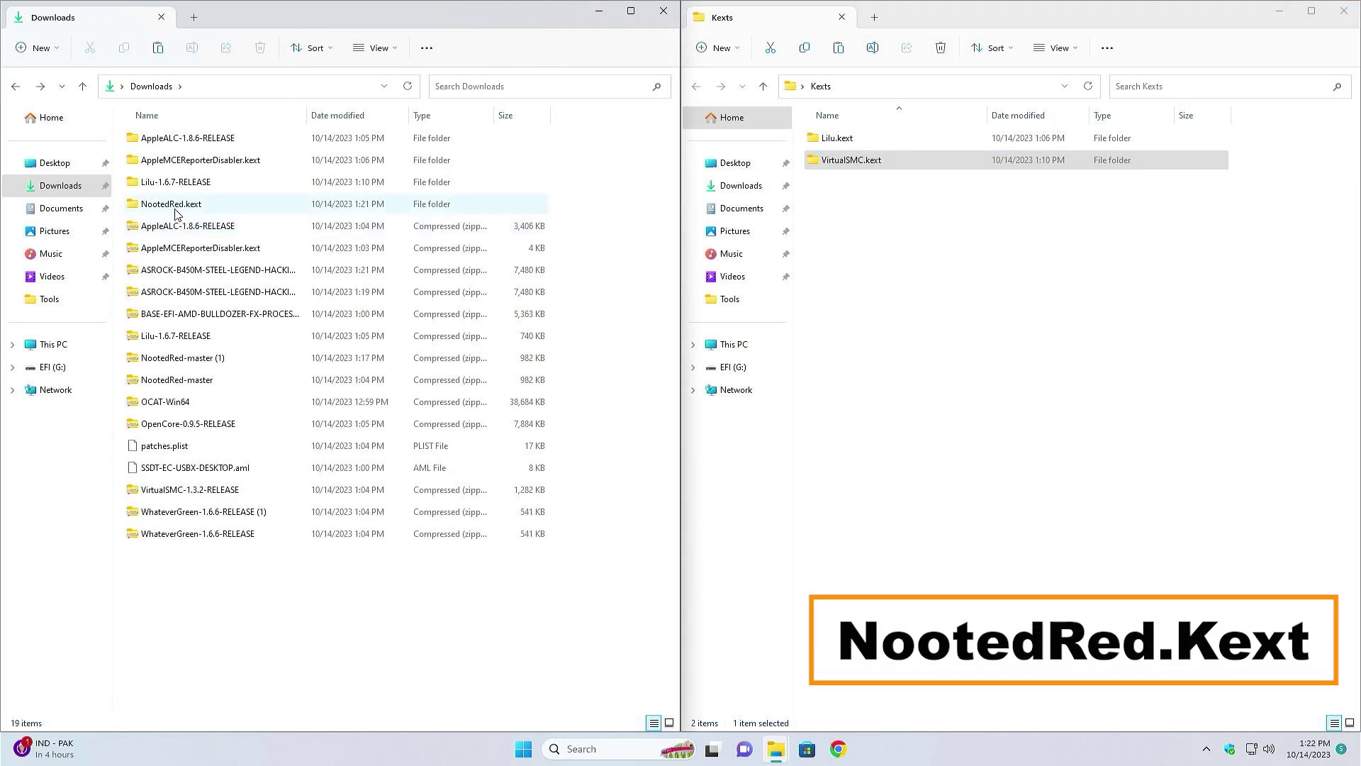
left_click_drag(175, 212, 889, 366)
left_click_drag(1019, 366, 1021, 364)
left_click(173, 231)
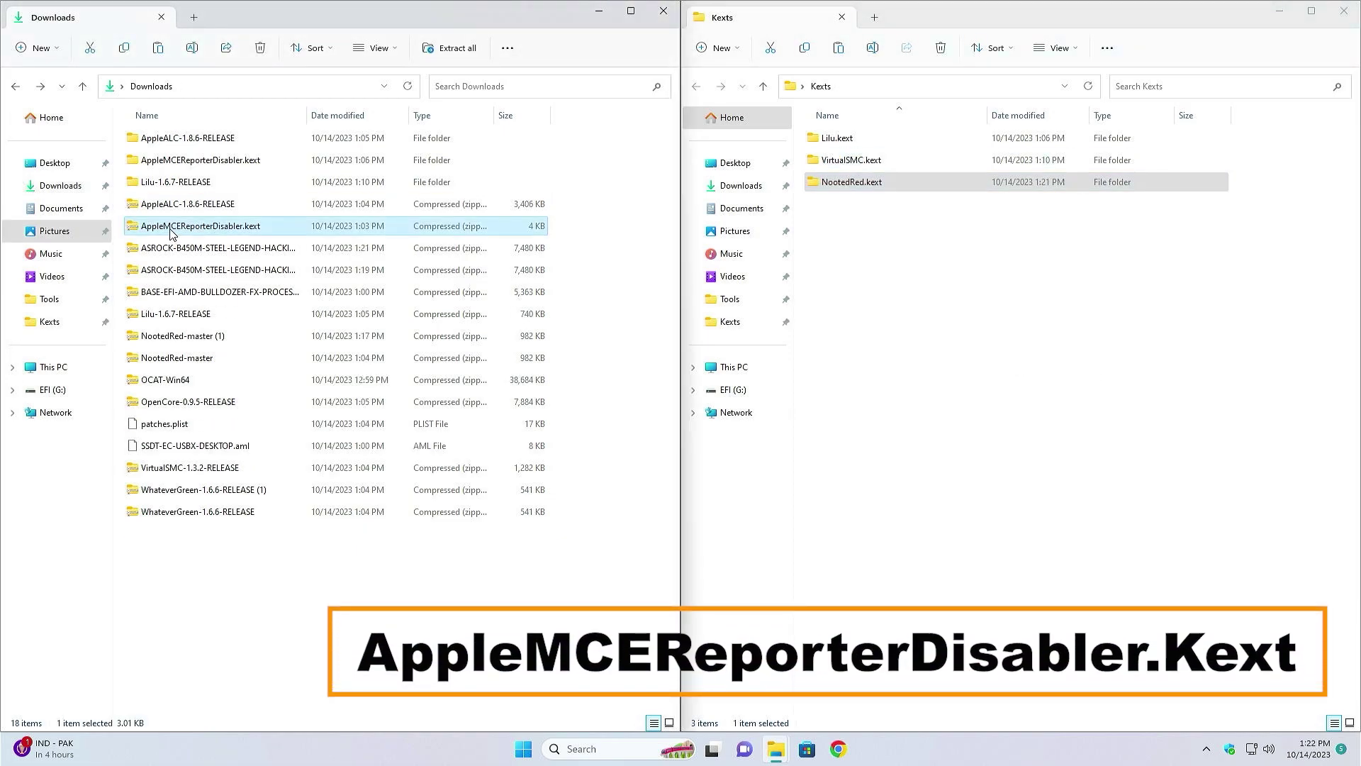
Copy AppleMCEReporterDisabler.kext and AppleALC.kext from their archives into the Kexts folder.
double_click(172, 231)
left_click(168, 165)
left_click_drag(170, 165, 934, 322)
left_click(16, 86)
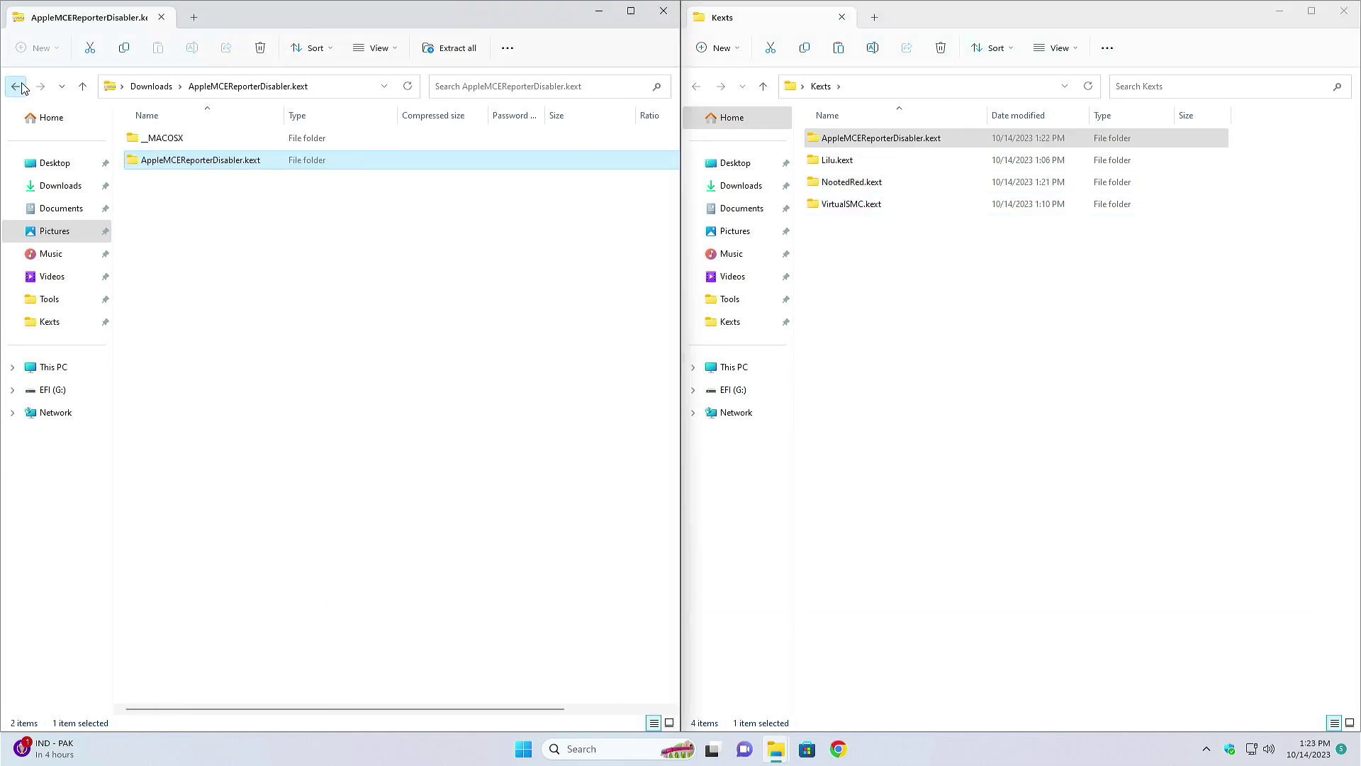
double_click(166, 210)
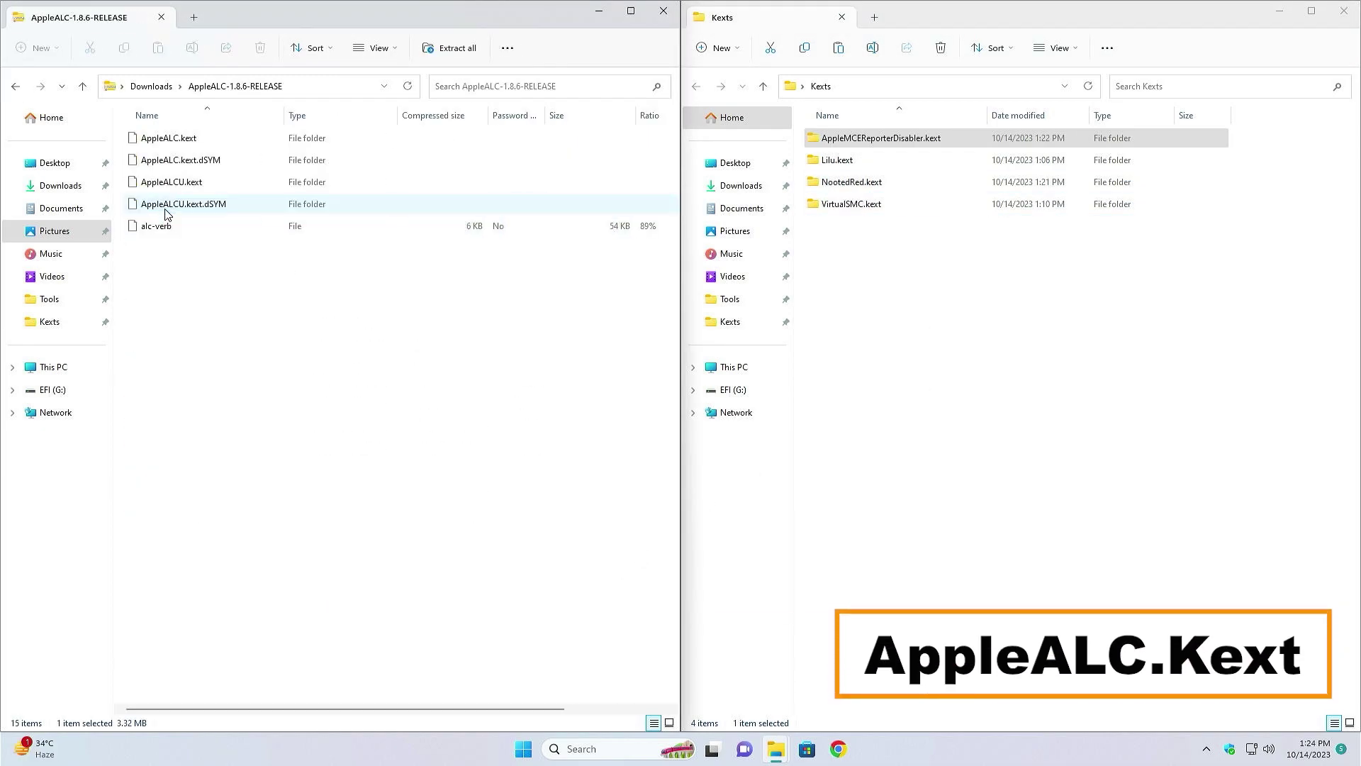
left_click(168, 141)
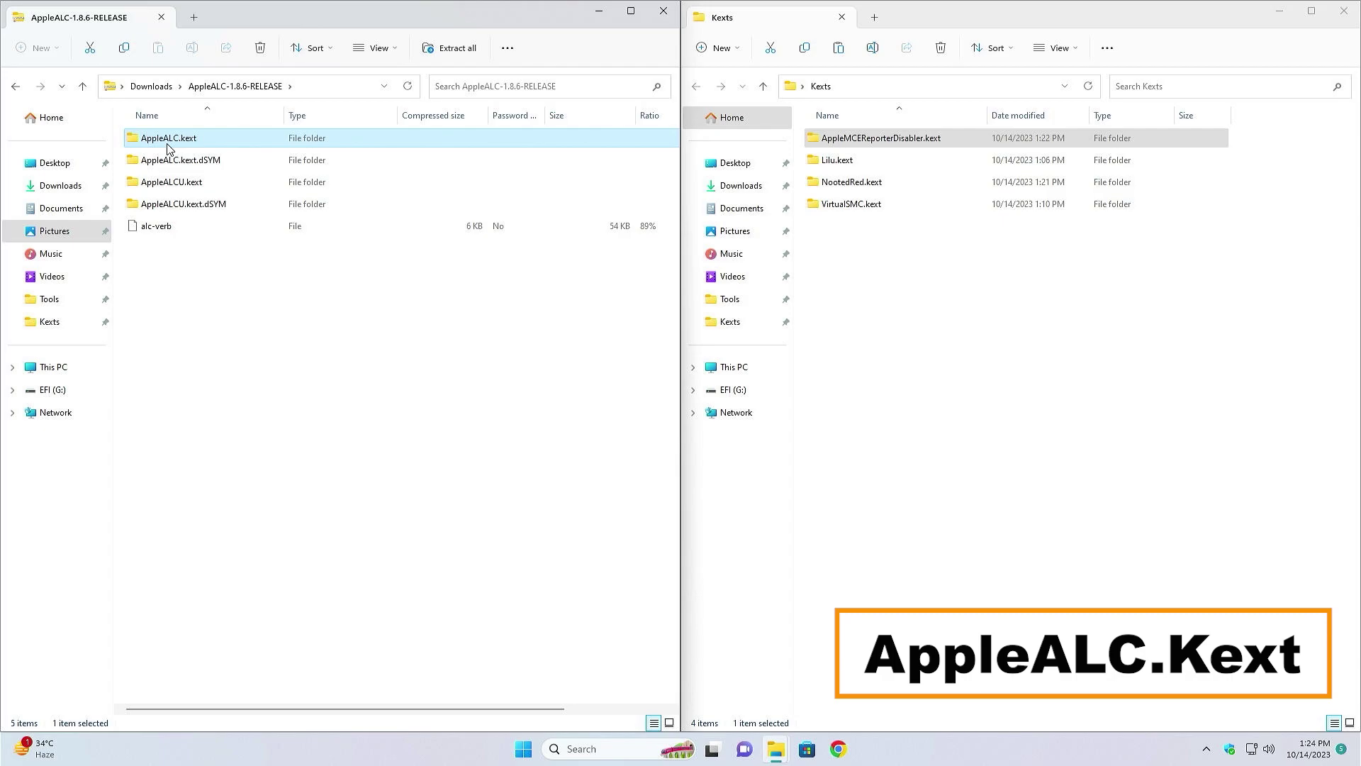
left_click_drag(169, 147, 933, 360)
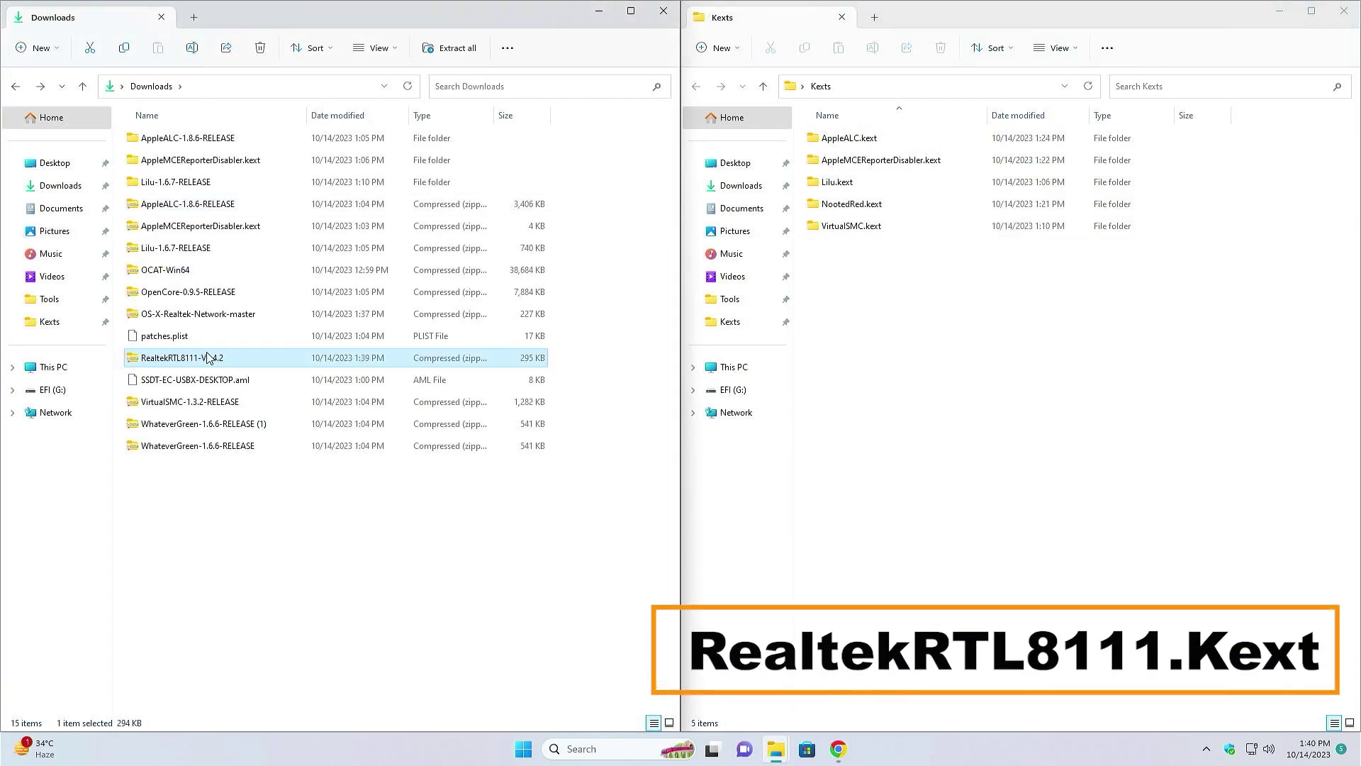
Copy RealtekRTL8111.kext from the RealtekRTL8111-V2.4.2 Release folder into Kexts.
double_click(207, 358)
double_click(181, 160)
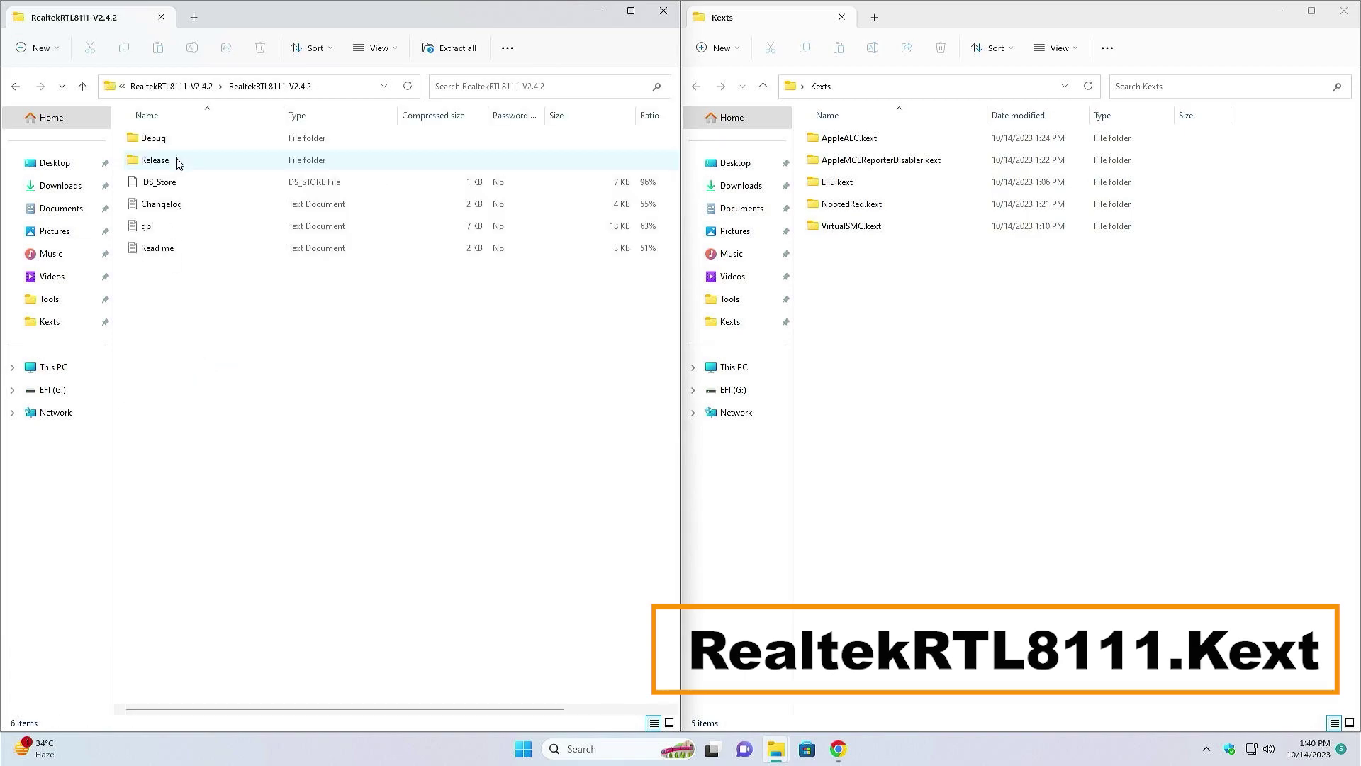
double_click(165, 162)
left_click(170, 140)
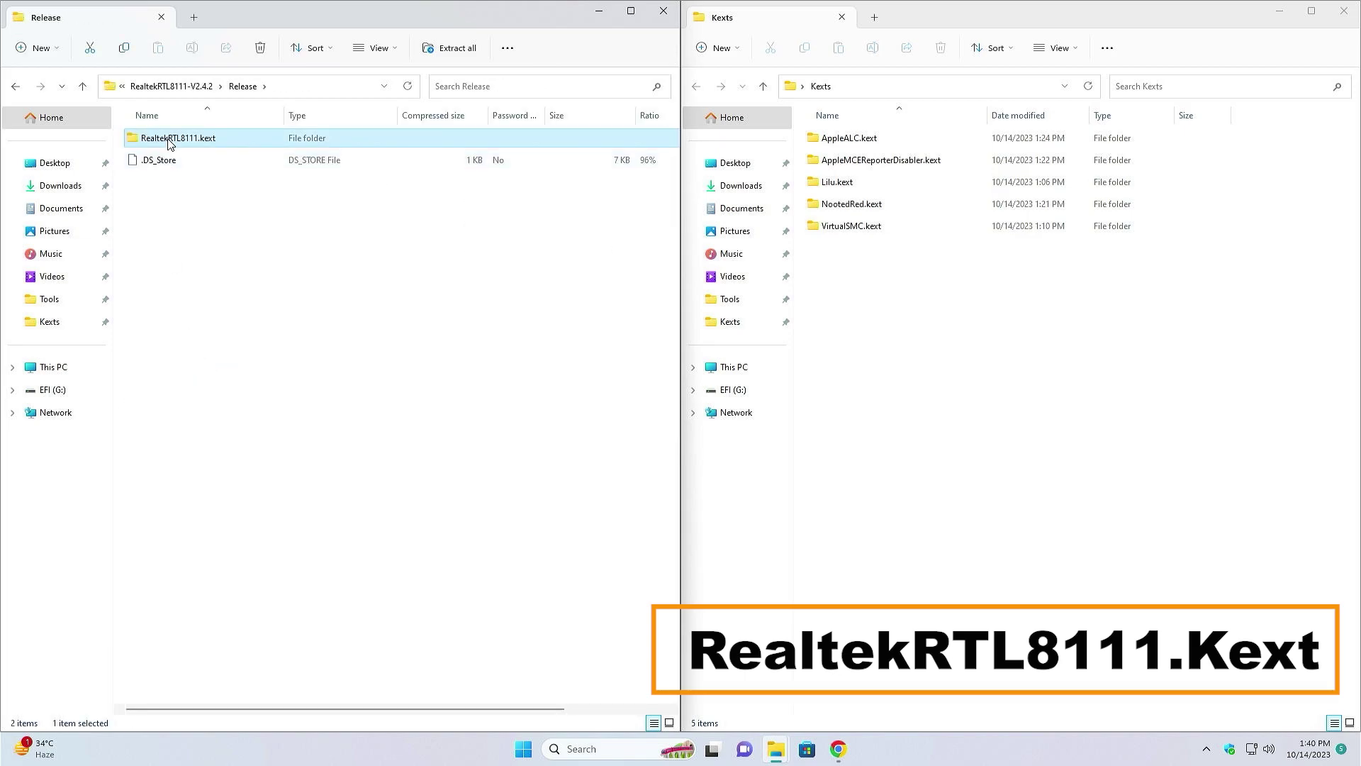
left_click_drag(819, 450, 881, 456)
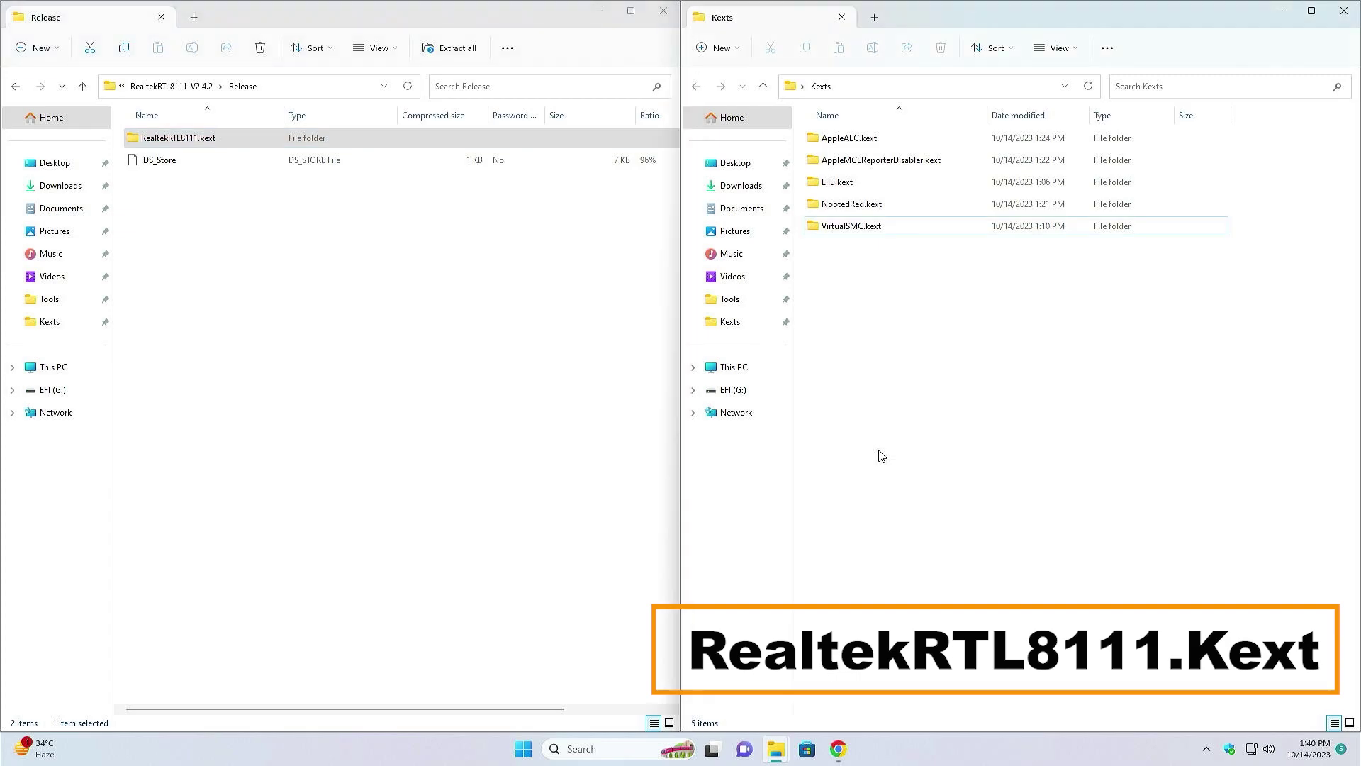
Move patches.plist and SSDT-EC-USBX-DESKTOP.aml from Downloads onto the desktop.
left_click(16, 85)
left_click(60, 186)
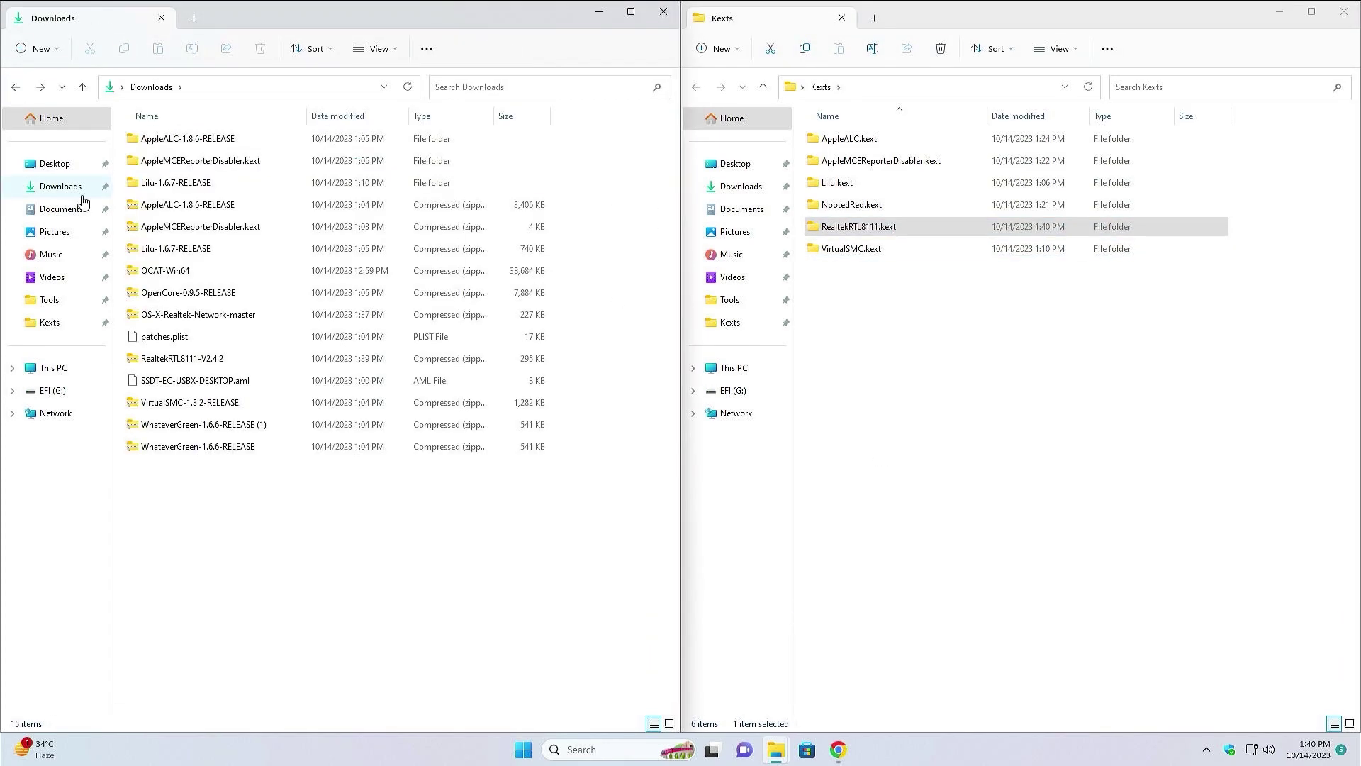
left_click(142, 342)
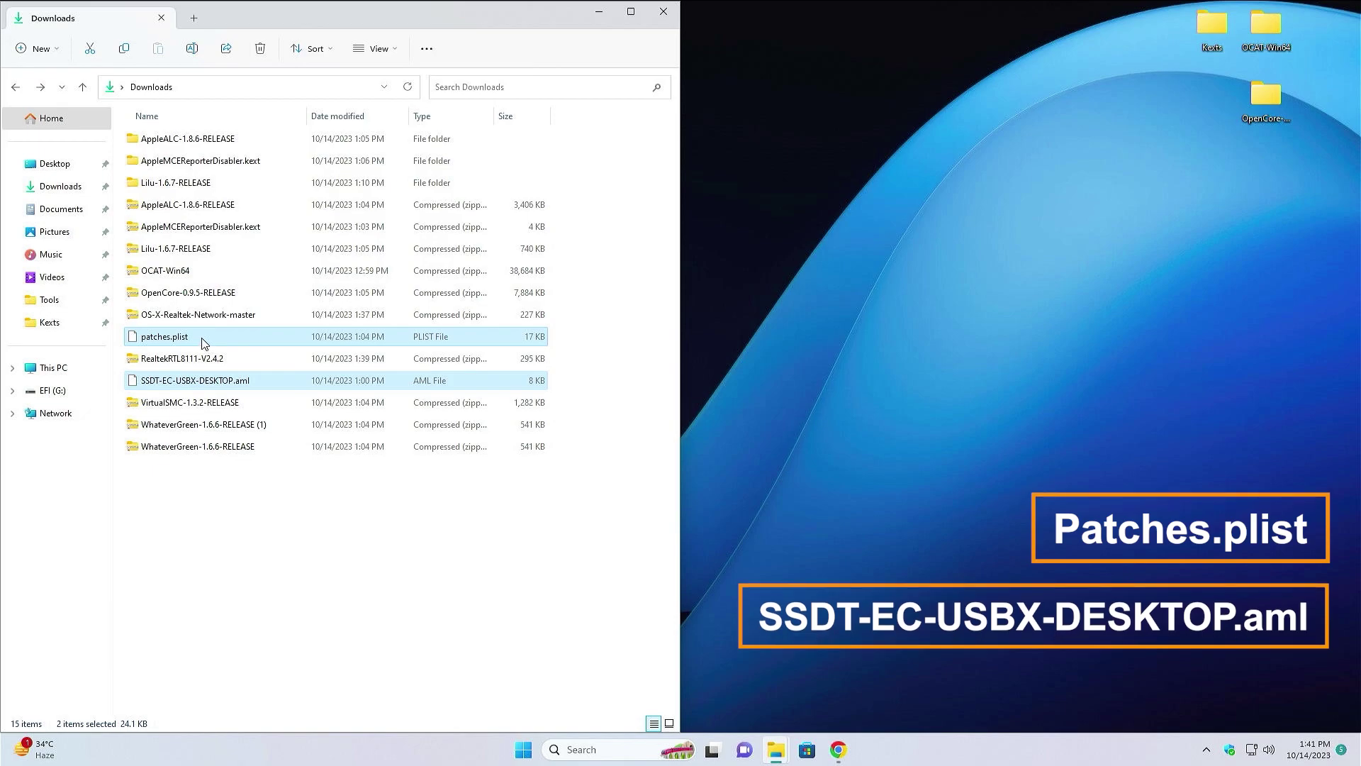
left_click_drag(202, 343, 1248, 206)
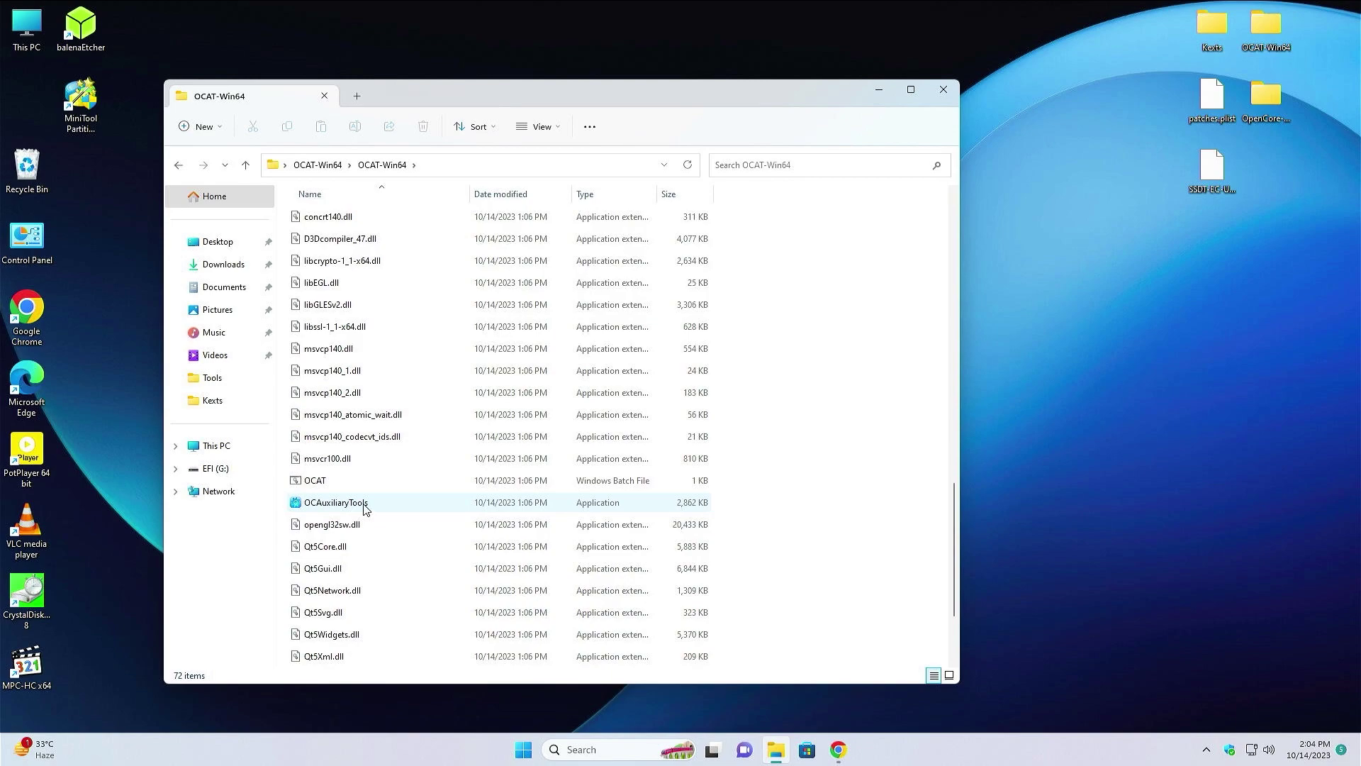
Launch OCAuxiliaryTools with administrator rights.
left_click(364, 504)
right_click(363, 504)
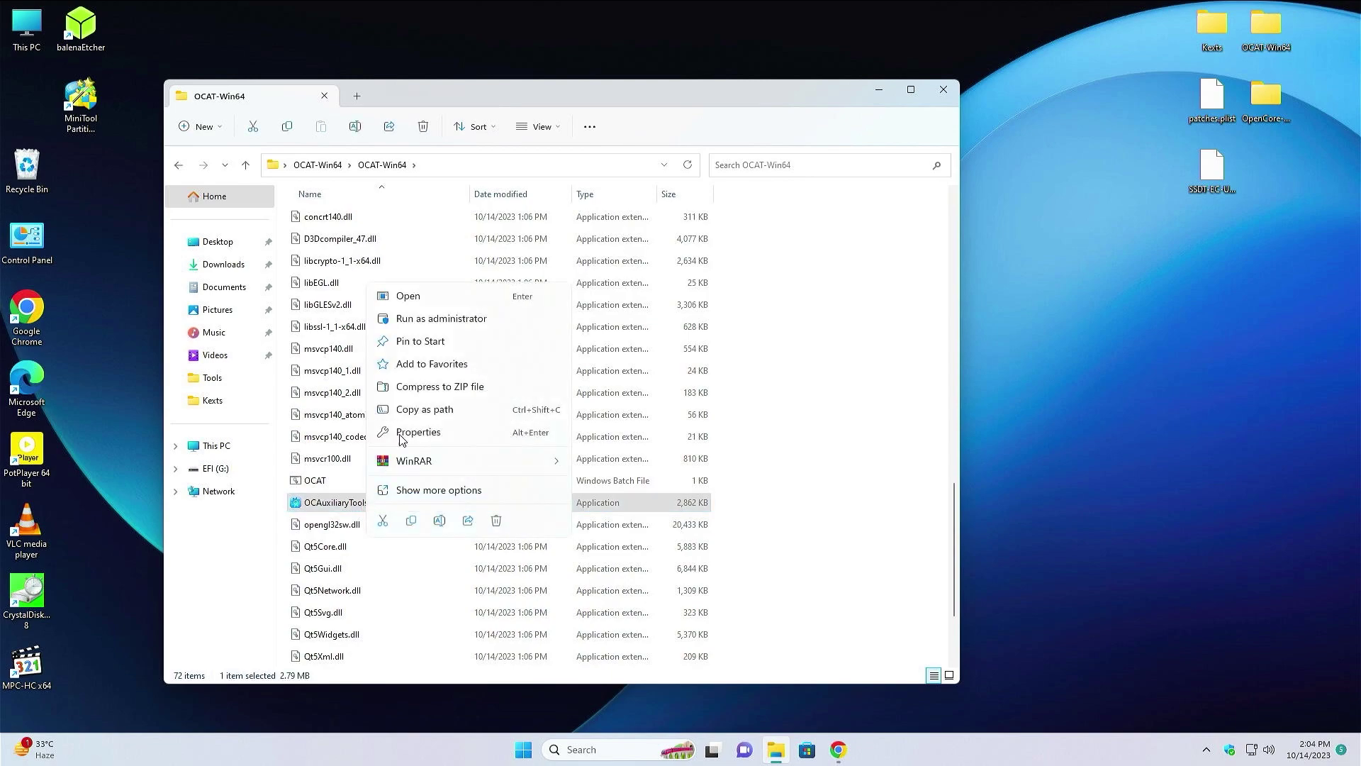
left_click(437, 321)
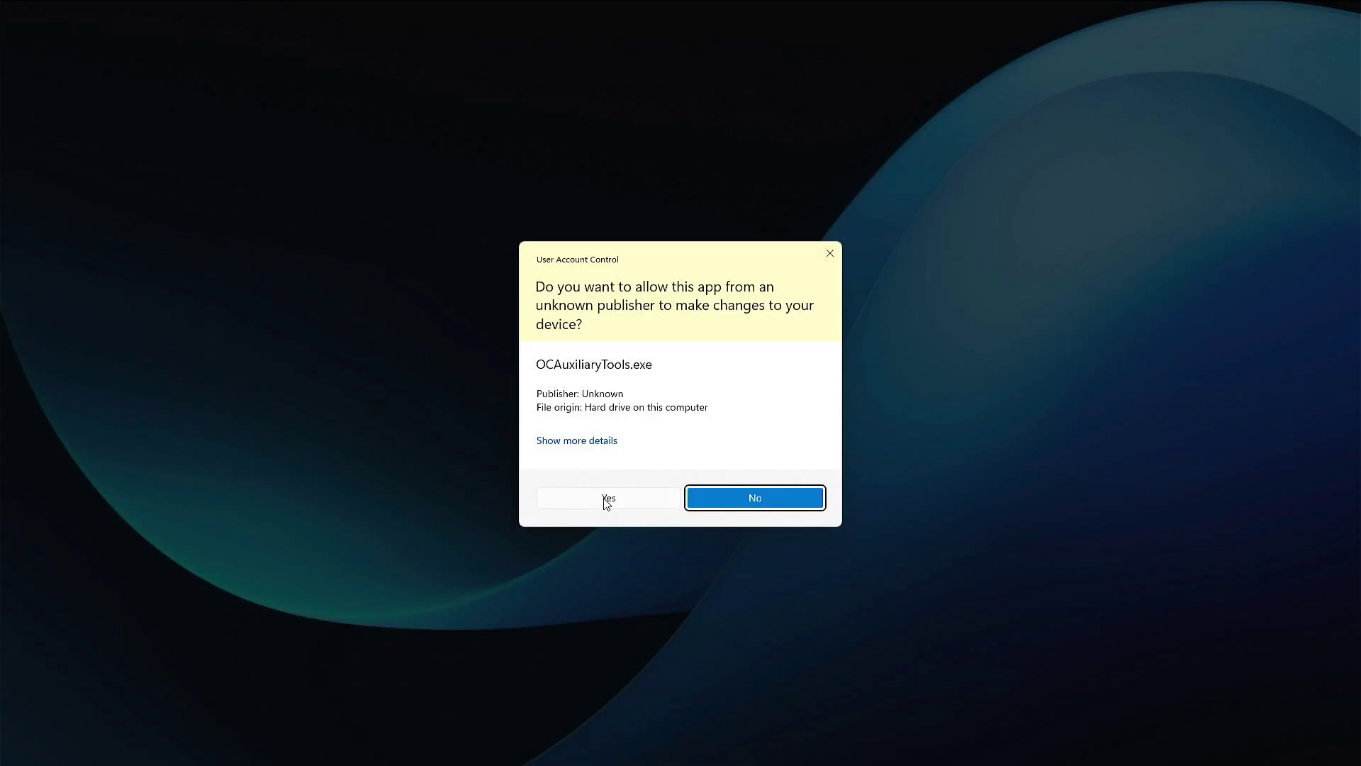
left_click(755, 498)
Sync the OpenCore database to the latest version 0.9.5, then close OCAuxiliaryTools.
left_click(752, 168)
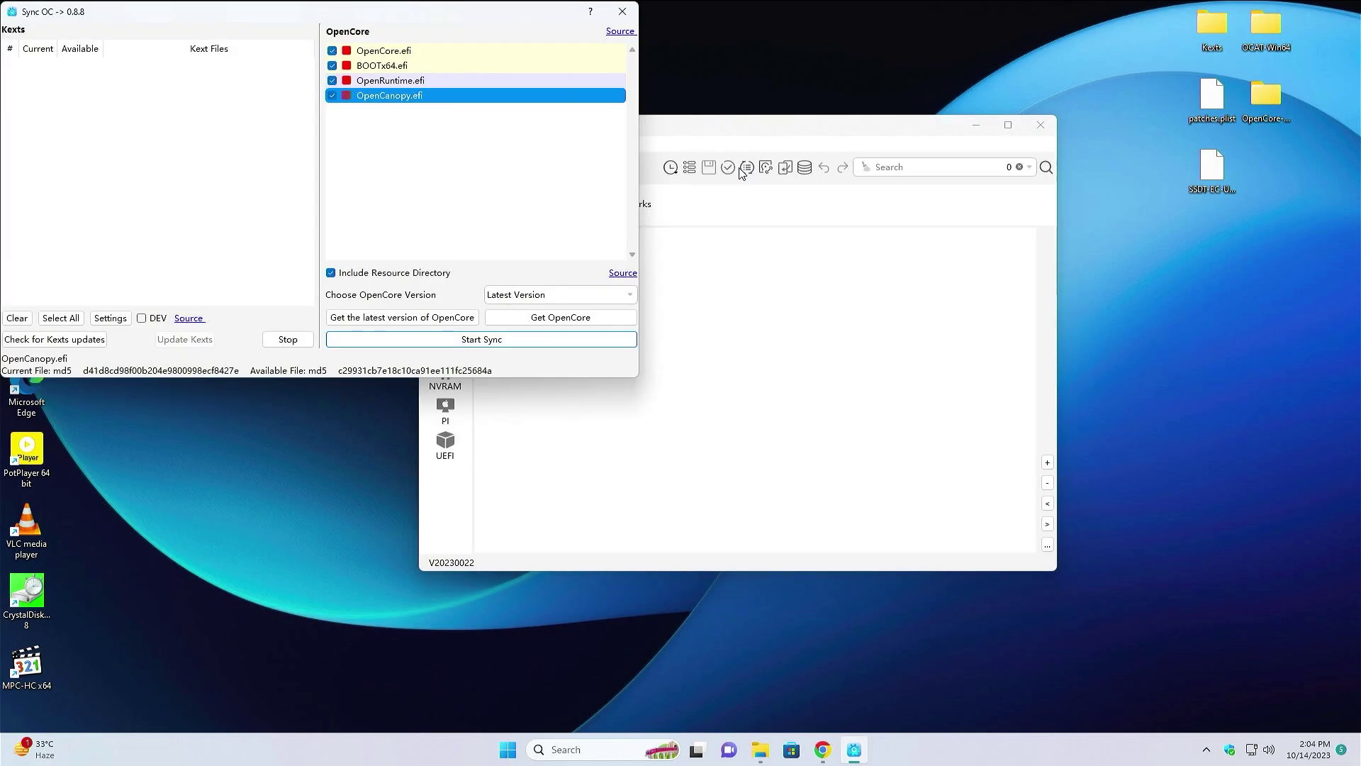
left_click(395, 317)
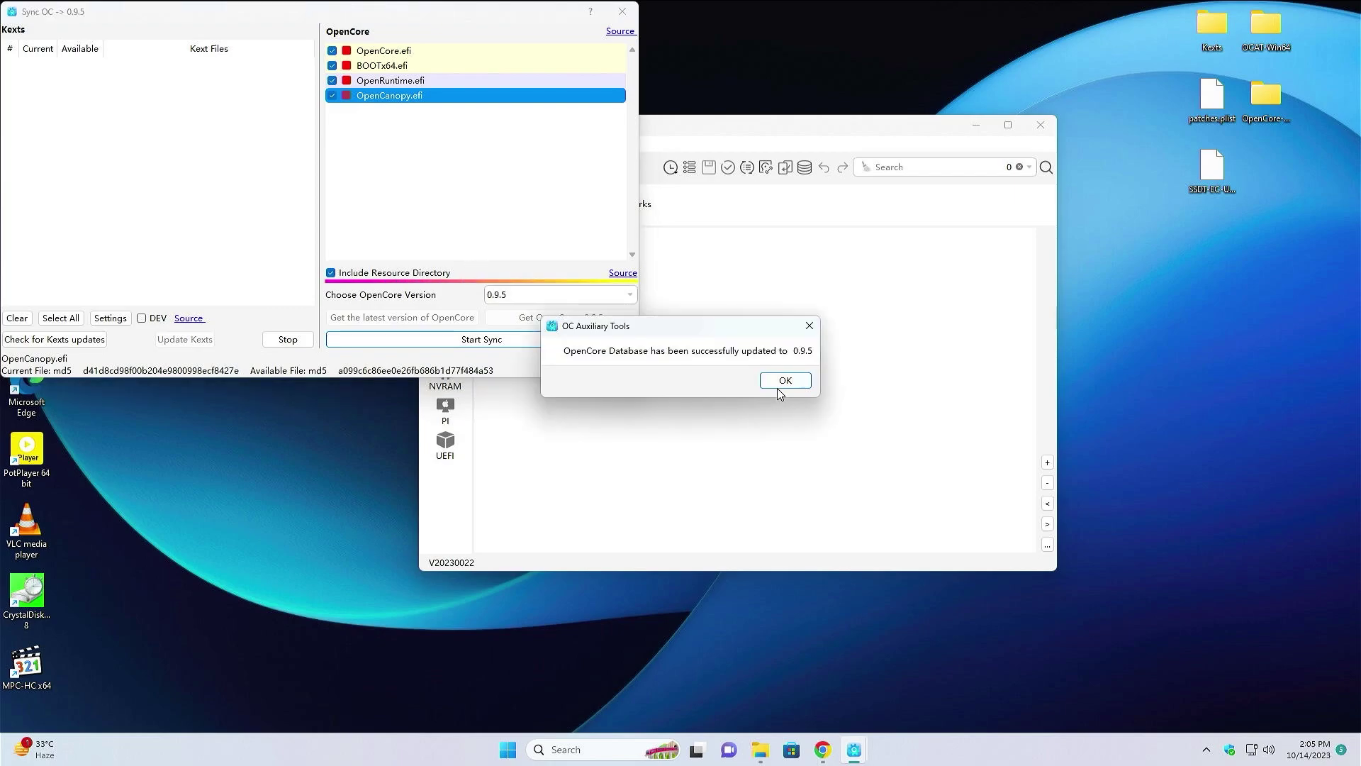
left_click(780, 387)
left_click(553, 340)
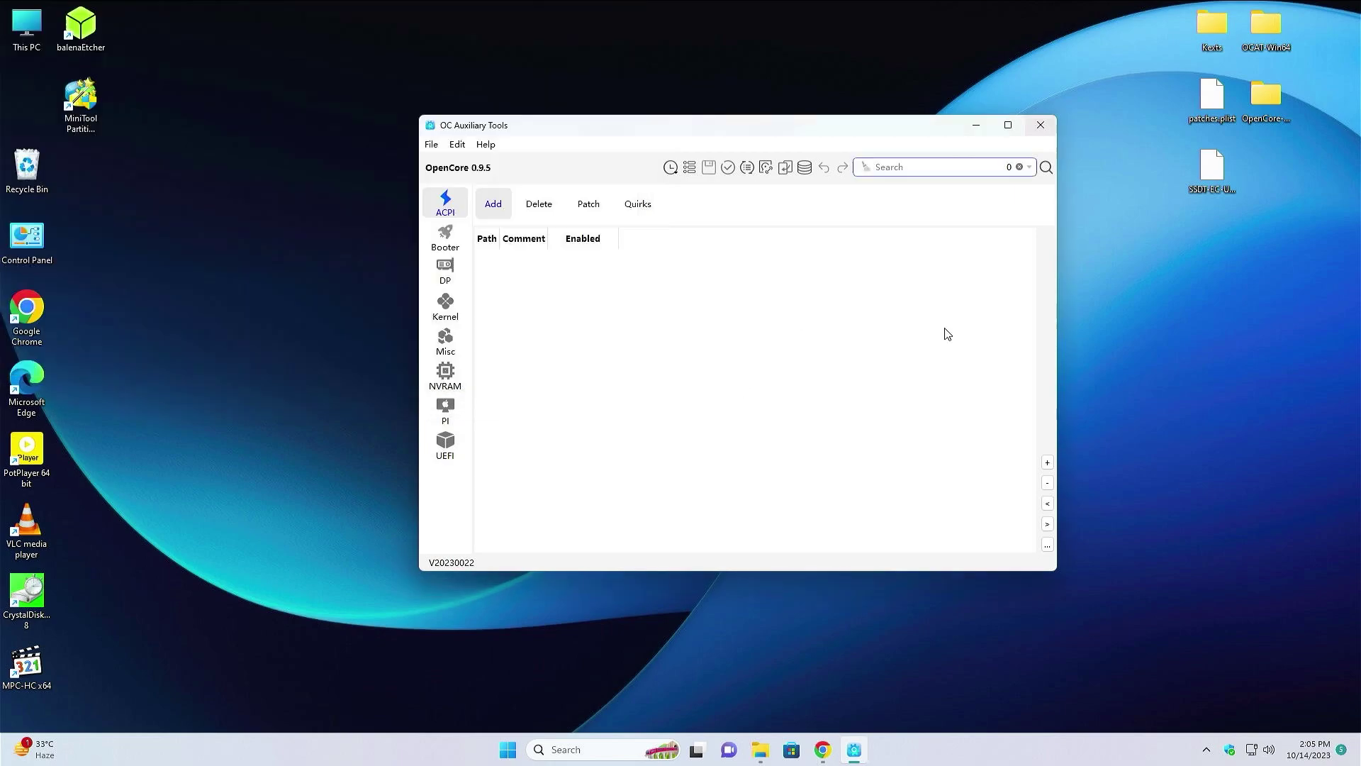
left_click(1040, 125)
left_click(687, 395)
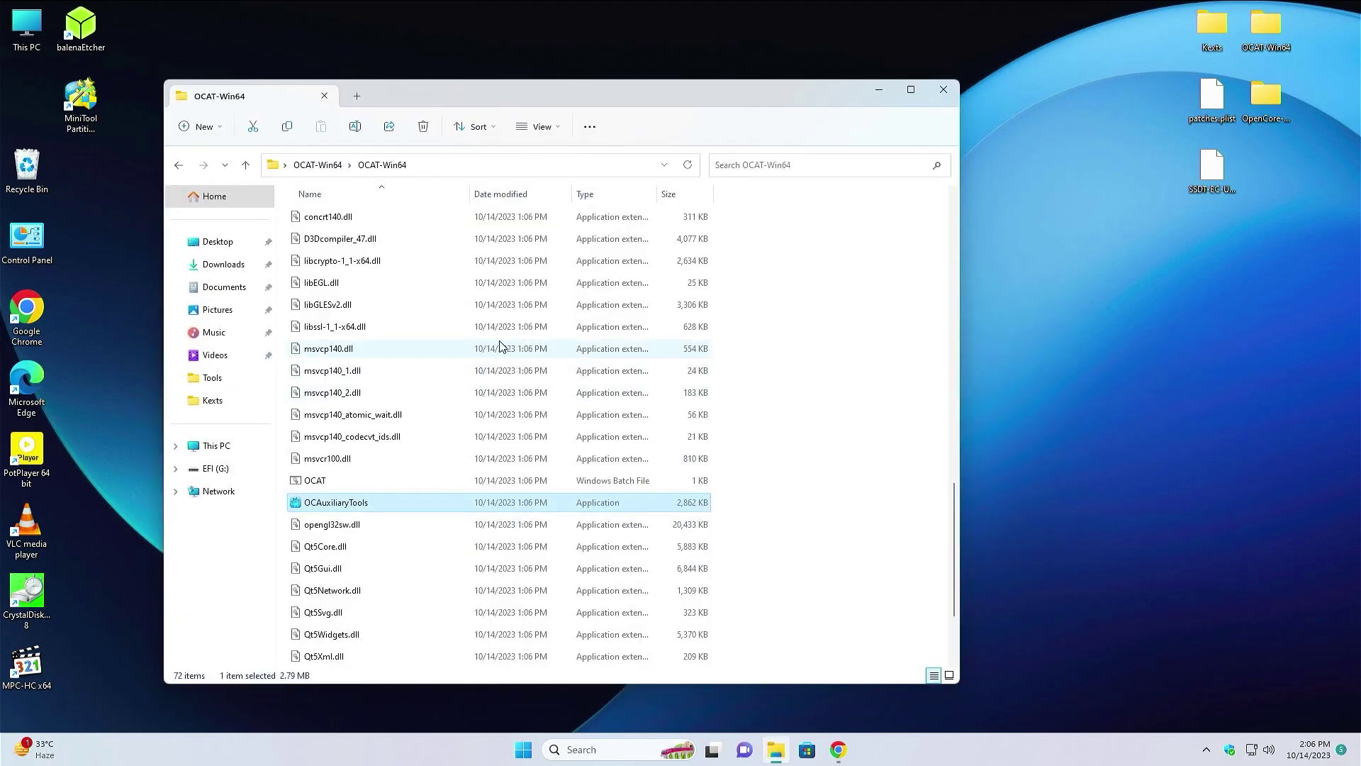
Move patches.plist from the desktop into OCAT-Win64\Database\preset\Kernel-Patch and close the window.
scroll(499, 345, "up", 15)
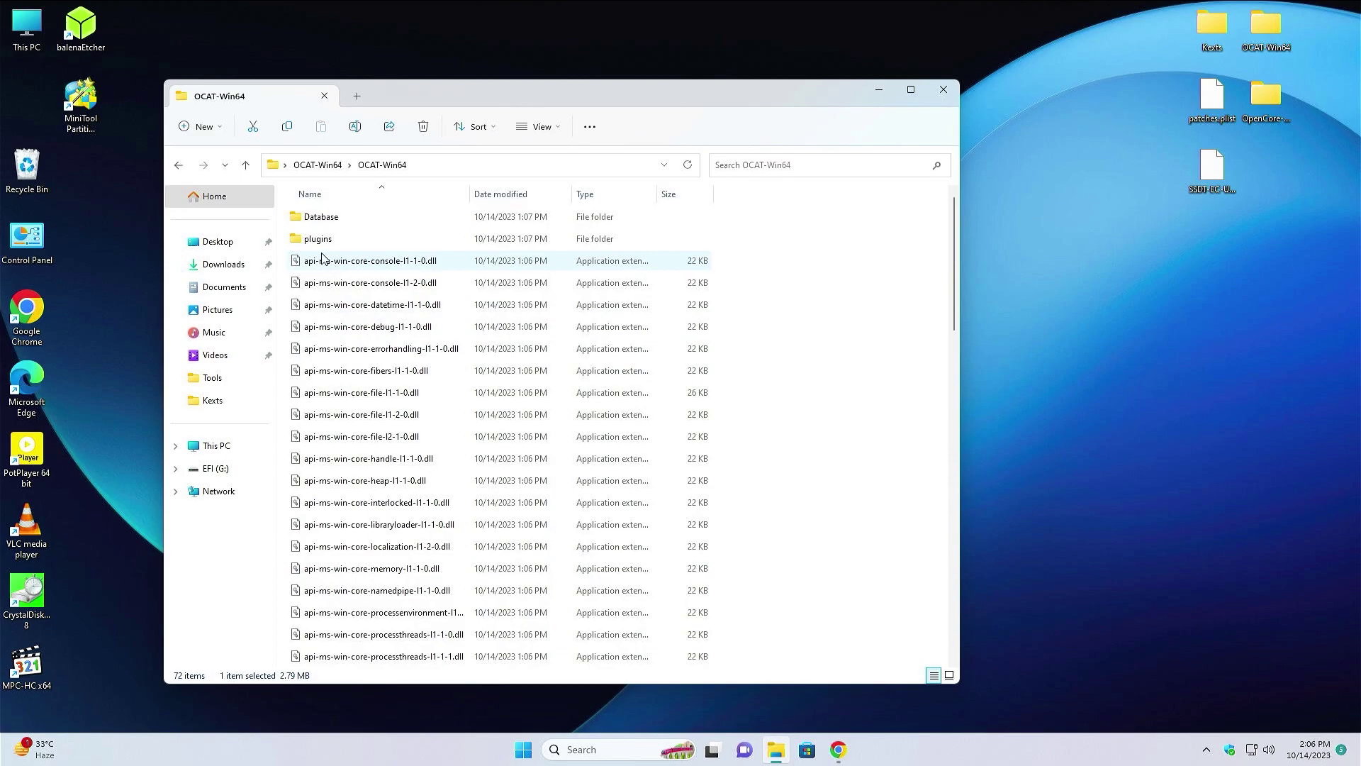
double_click(312, 220)
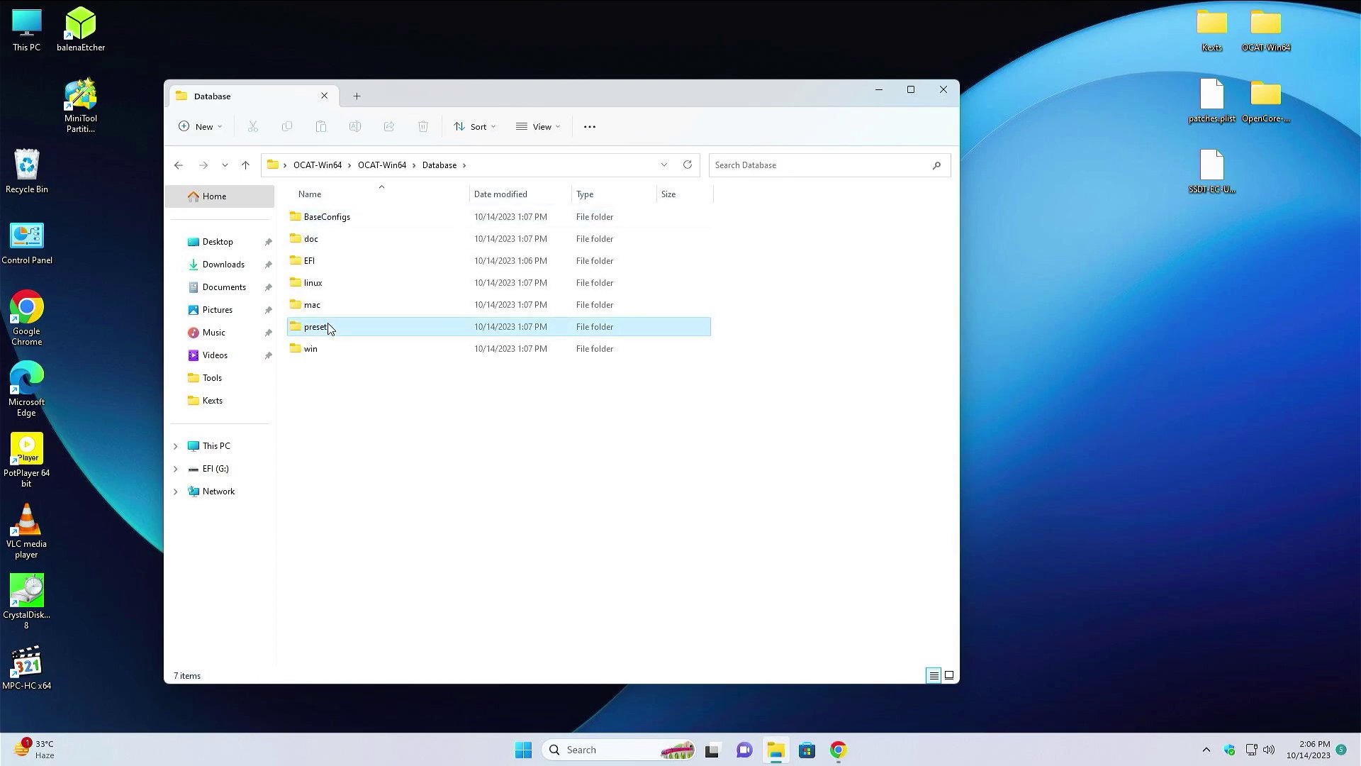
double_click(328, 328)
double_click(344, 219)
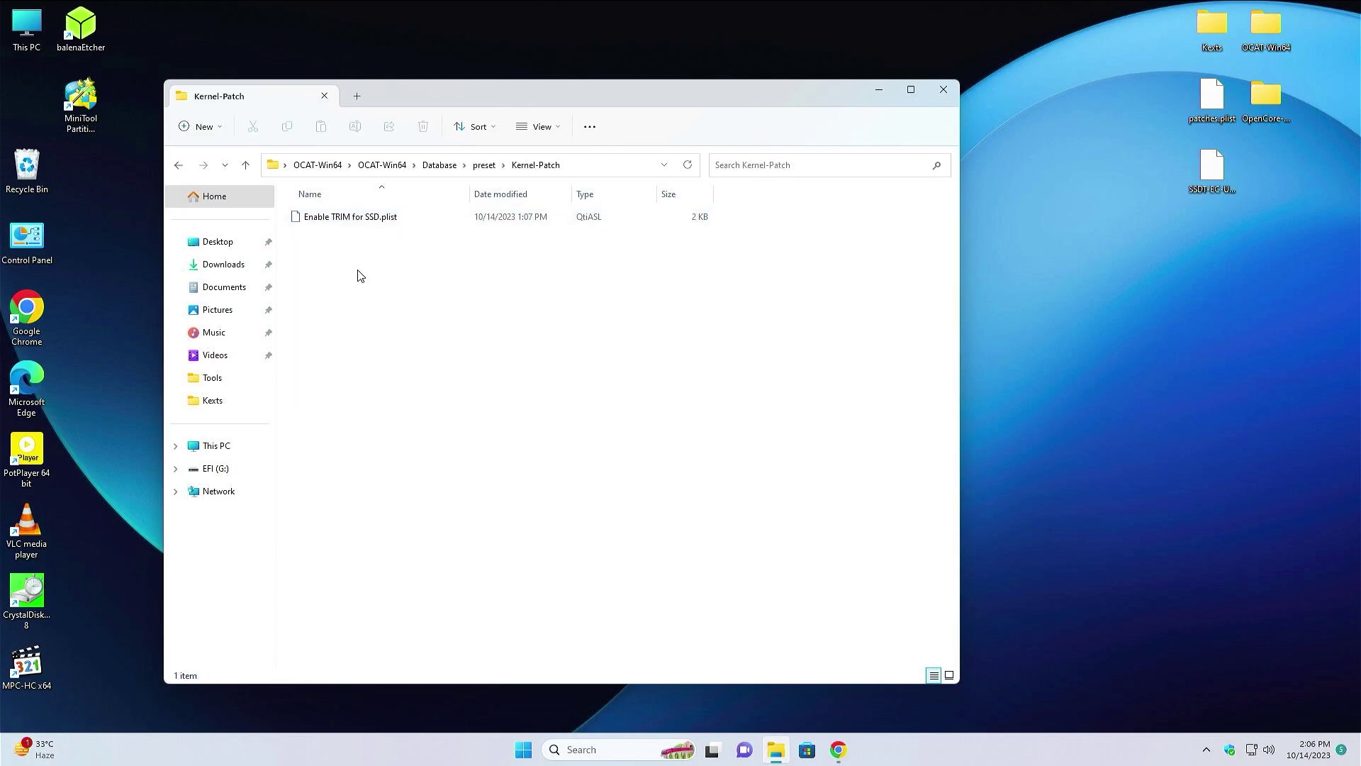
left_click_drag(1217, 93, 468, 290)
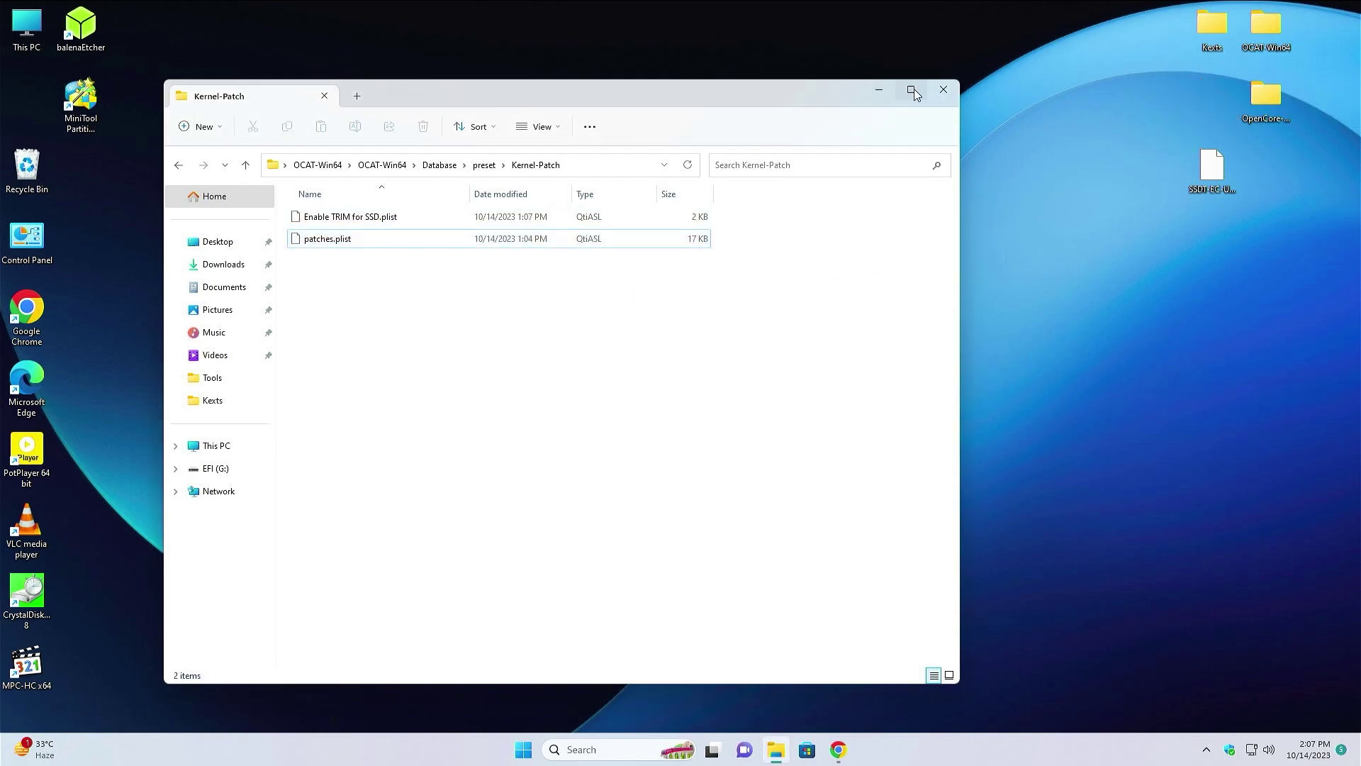
left_click(942, 90)
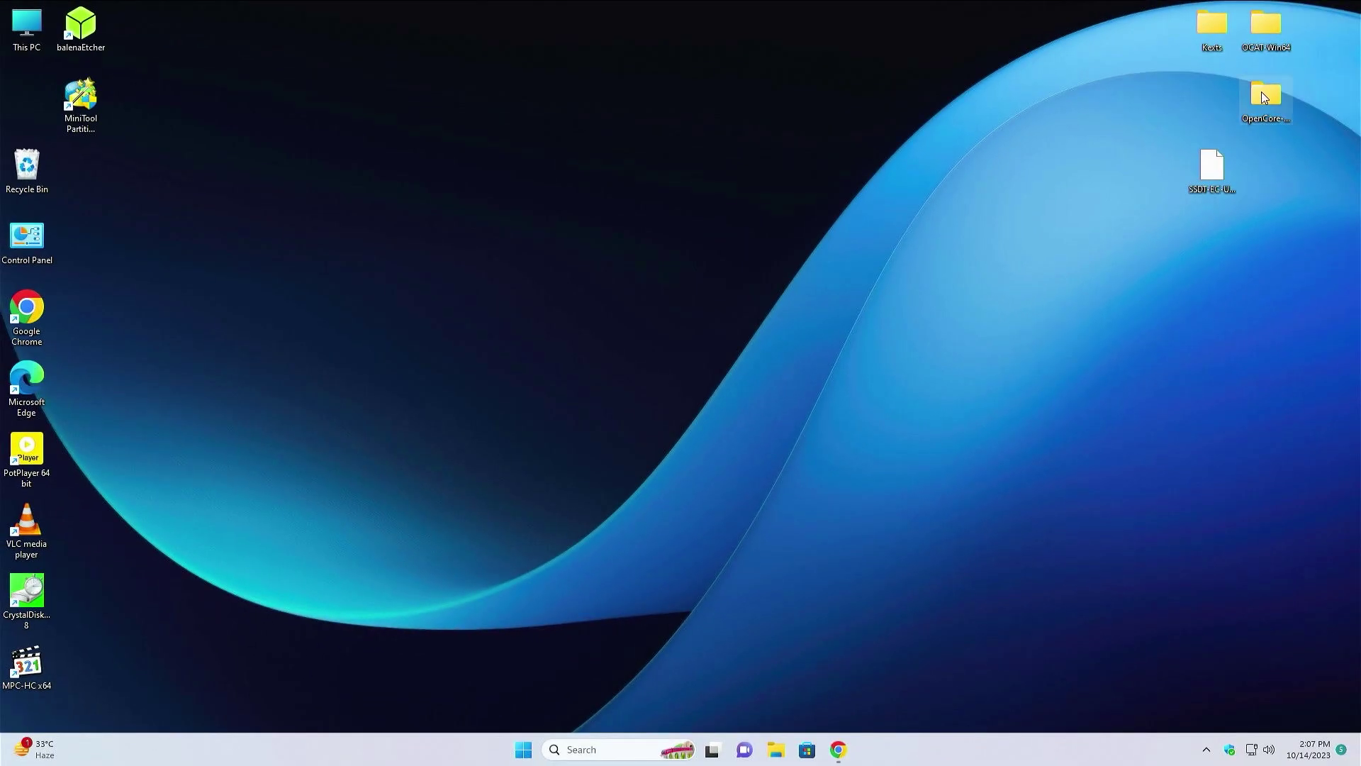
Move the EFI folder from OpenCore-0.9.5-RELEASE\X64 onto the desktop.
double_click(1266, 97)
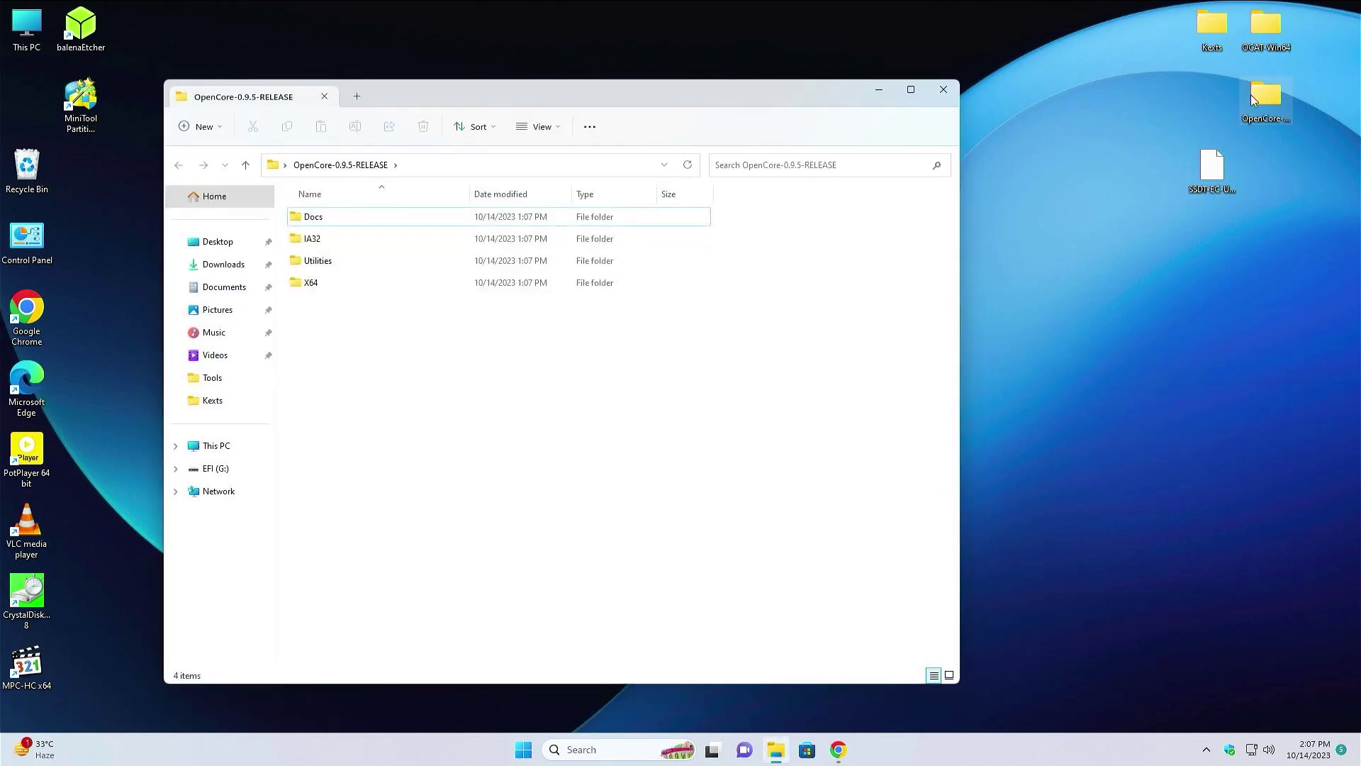
double_click(329, 282)
left_click_drag(307, 219, 1265, 311)
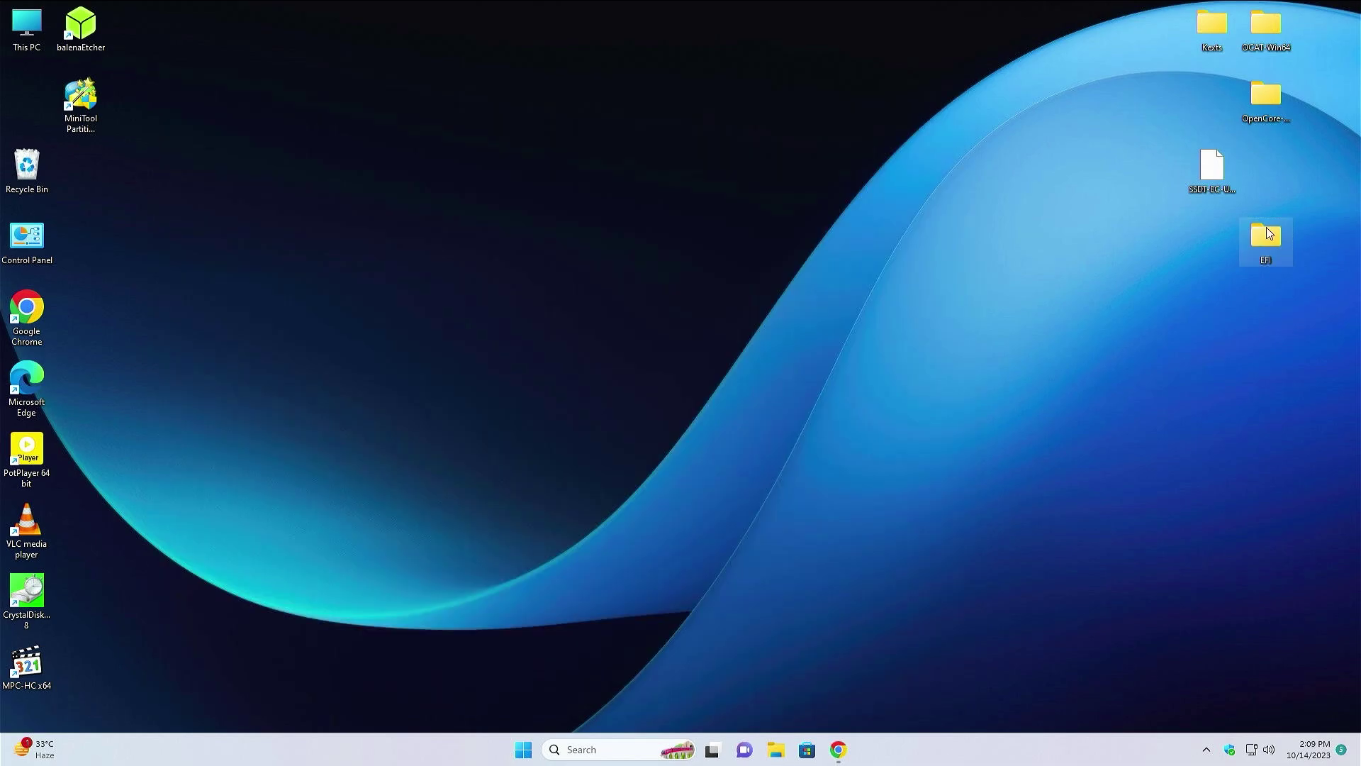
Move SSDT-EC-USBX-DESKTOP.aml from the desktop into the EFI\OC\ACPI folder.
double_click(1266, 234)
double_click(336, 241)
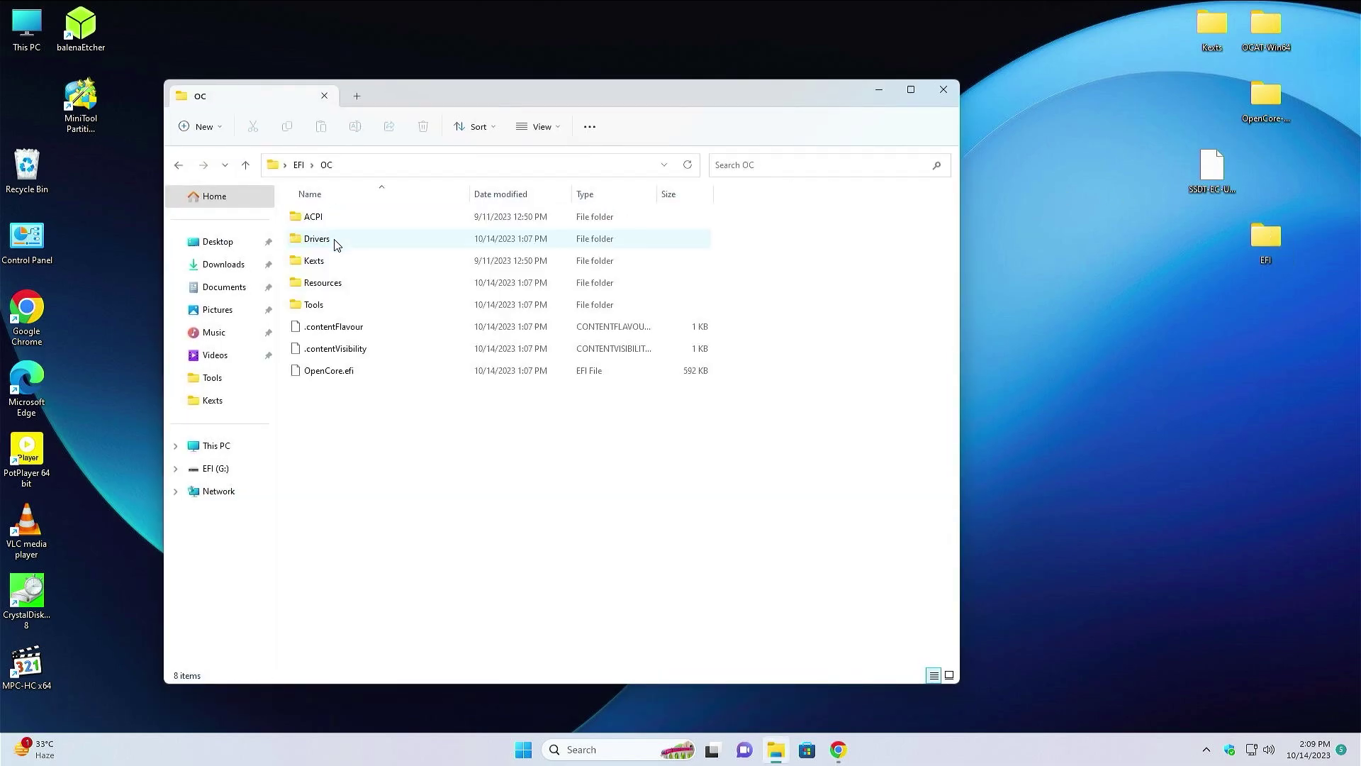
double_click(328, 222)
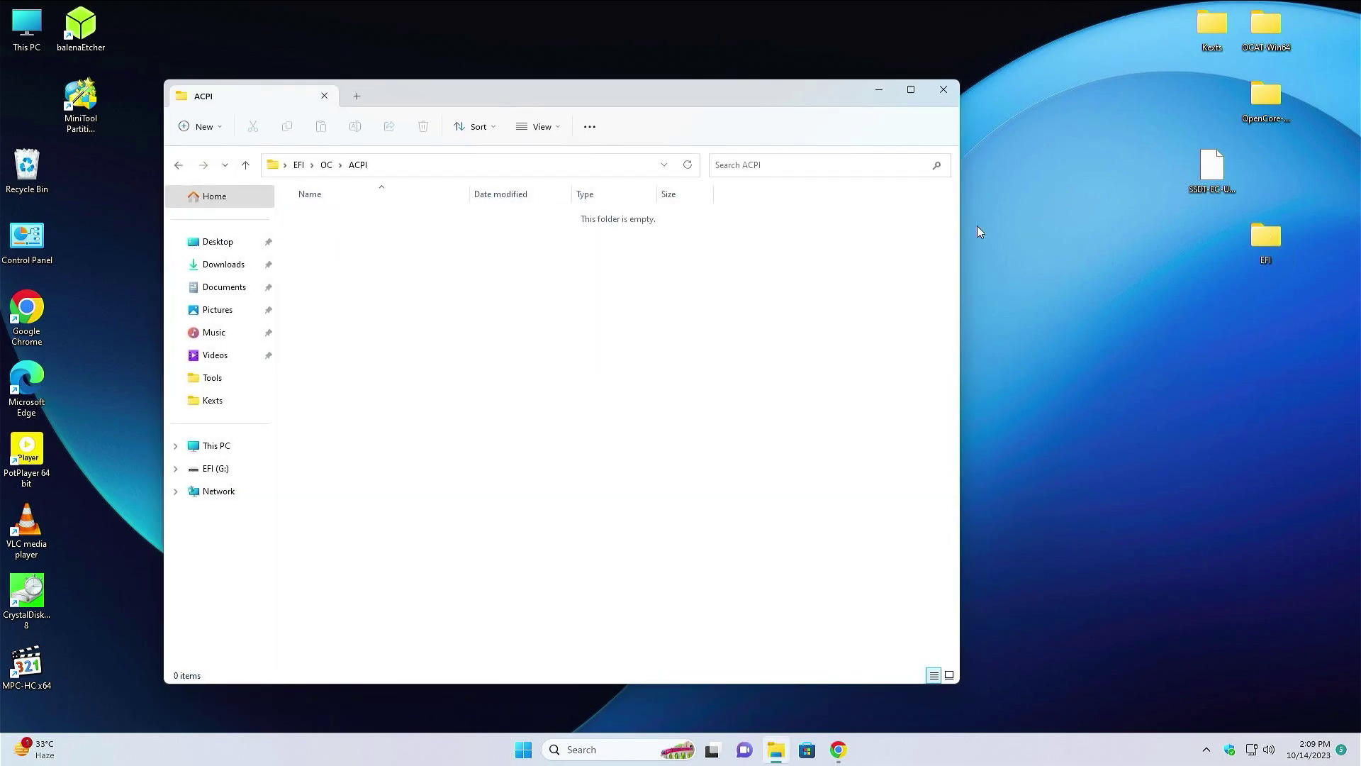
left_click(1222, 174)
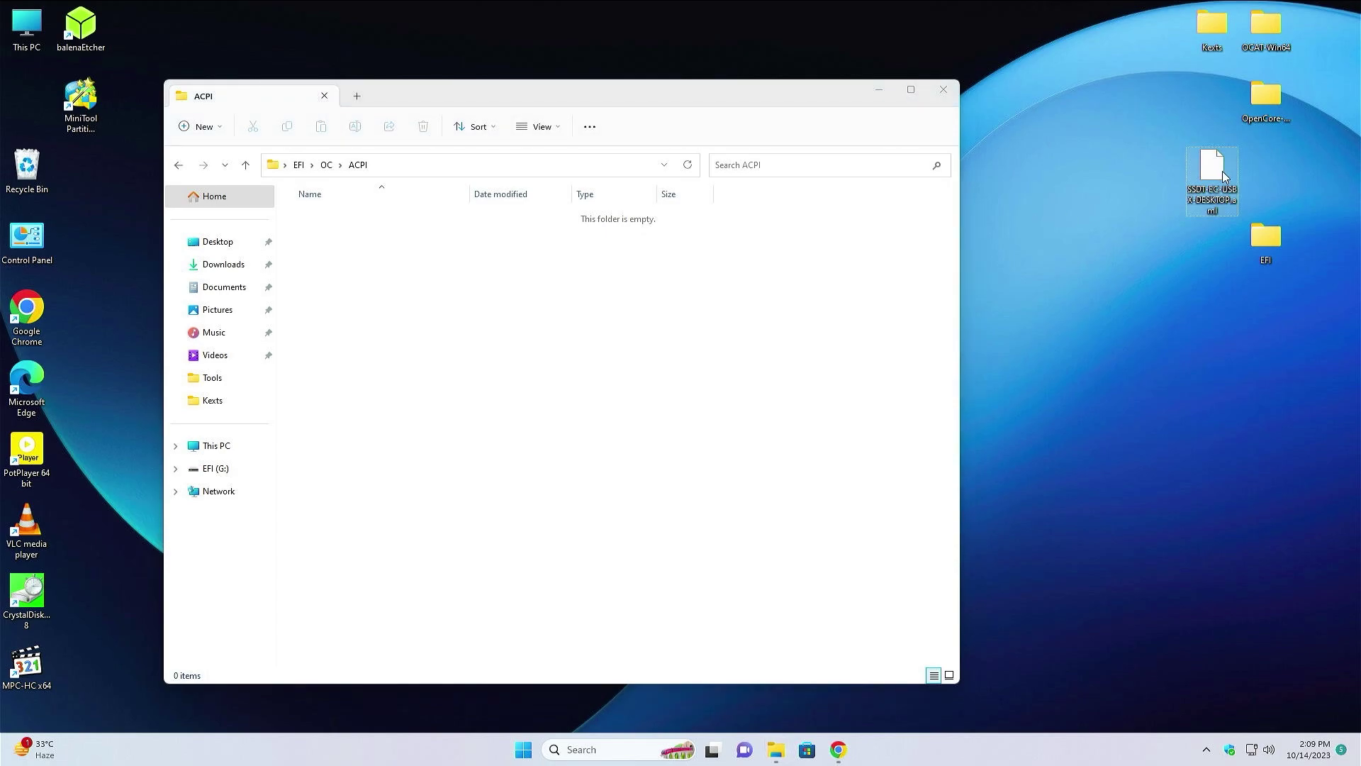
left_click_drag(1222, 176, 454, 294)
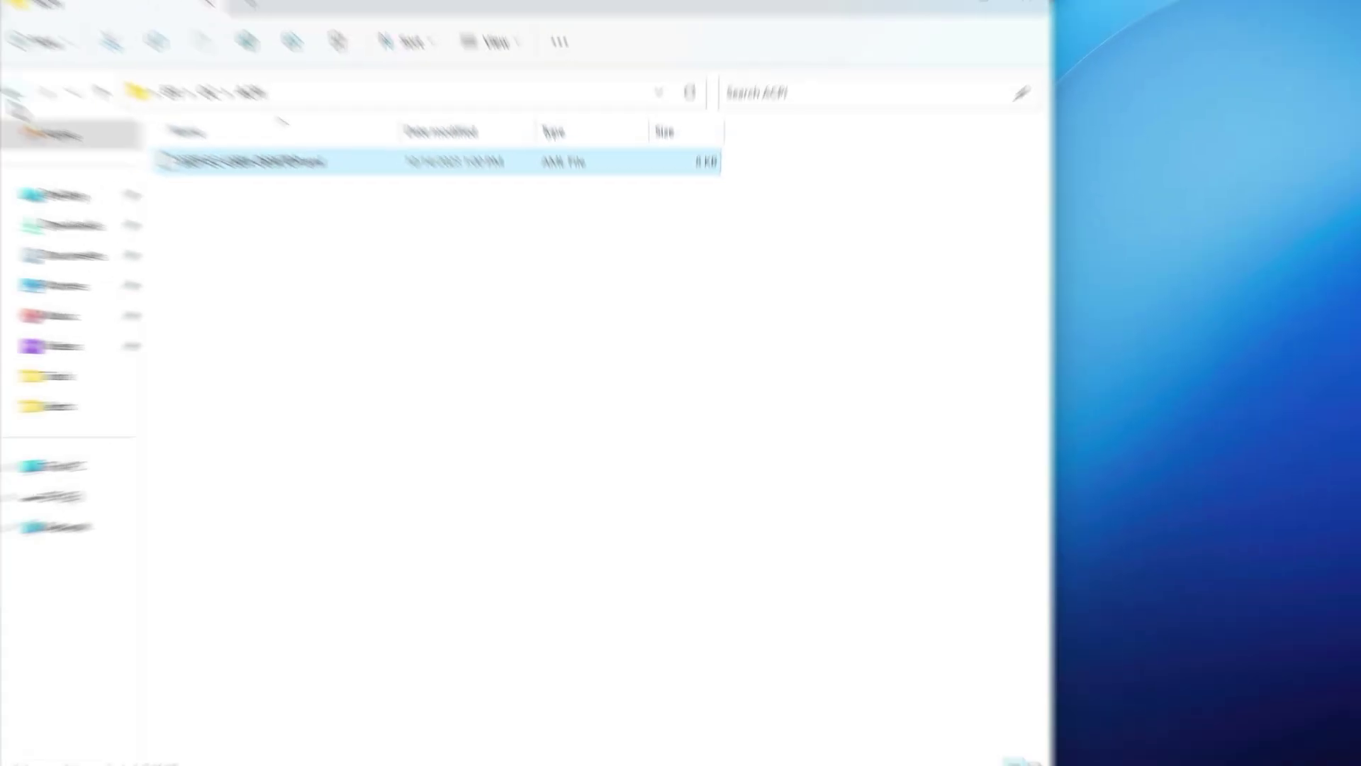
left_click(179, 169)
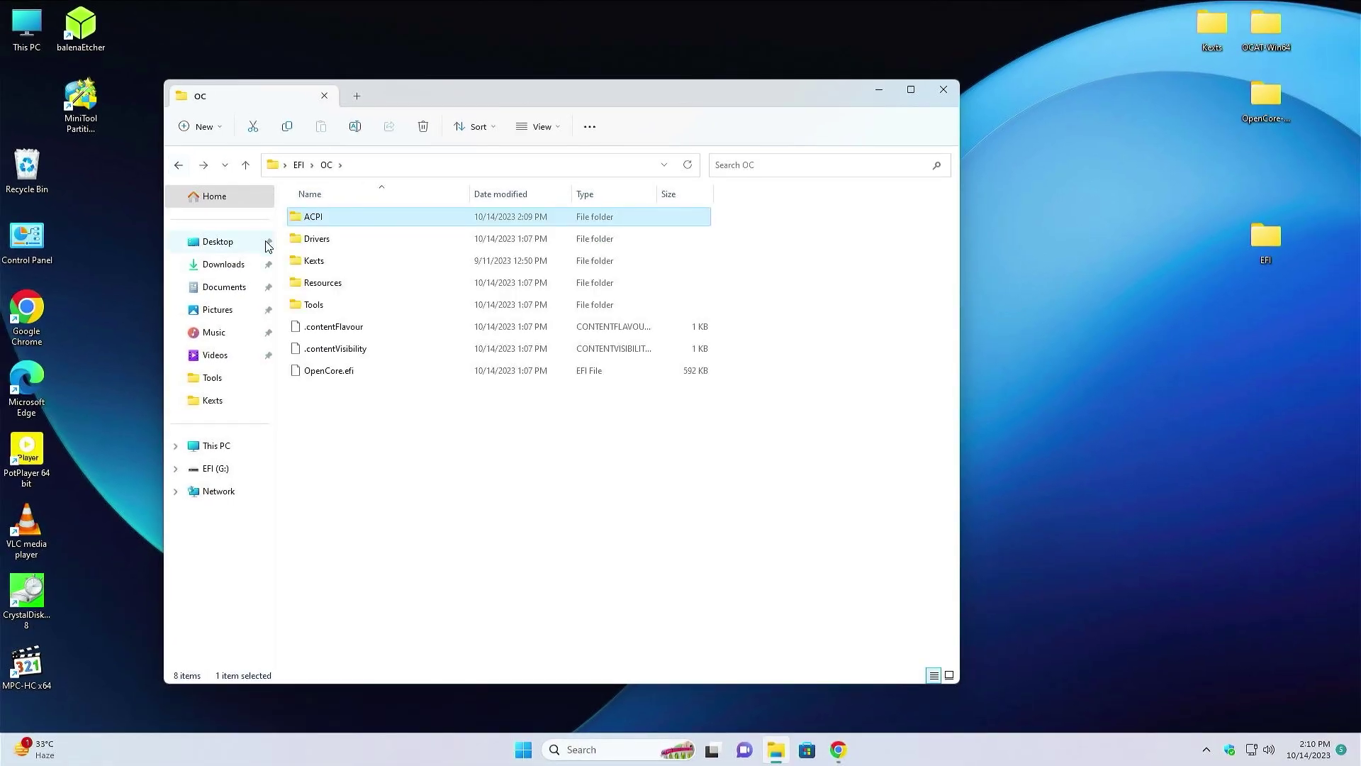
double_click(315, 240)
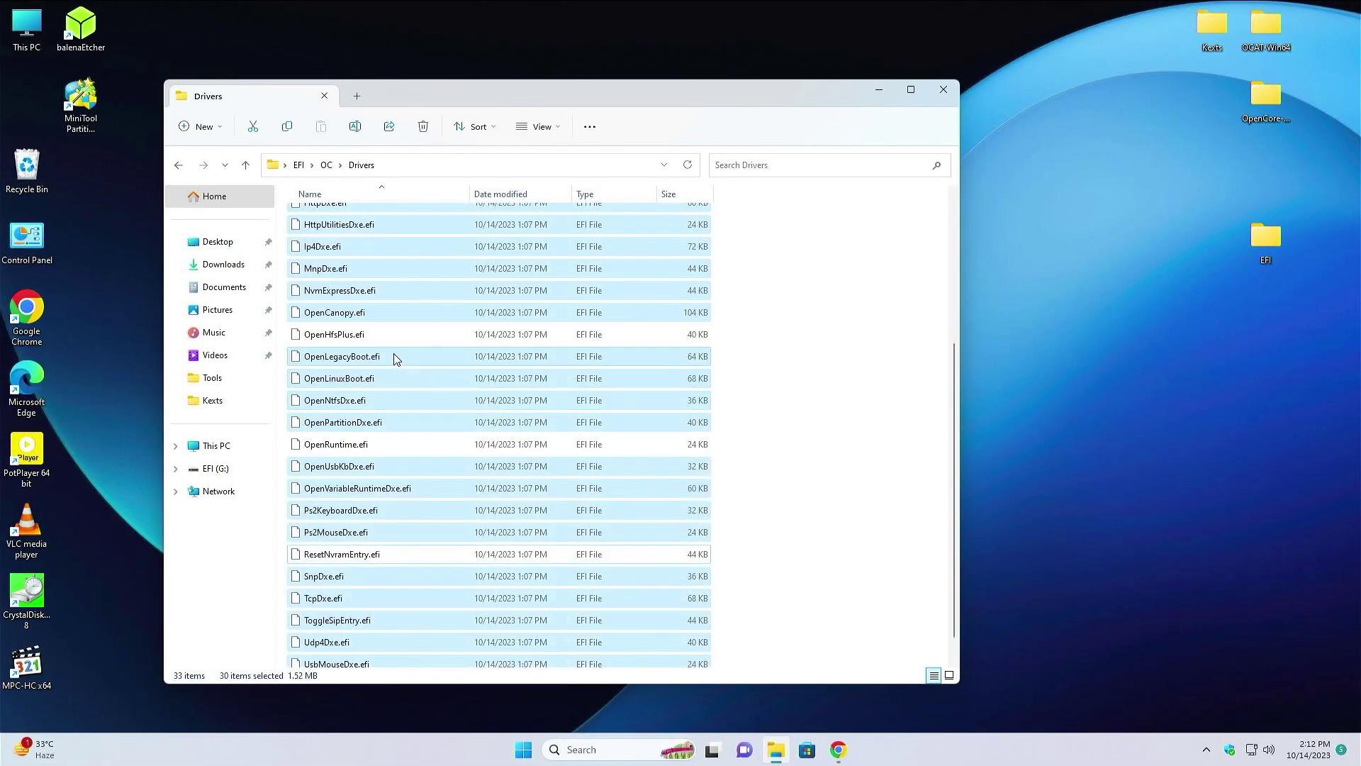
Delete every OC driver except OpenHfsPlus, OpenRuntime and ResetNvramEntry.
left_click(386, 560, "ctrl")
key("Delete")
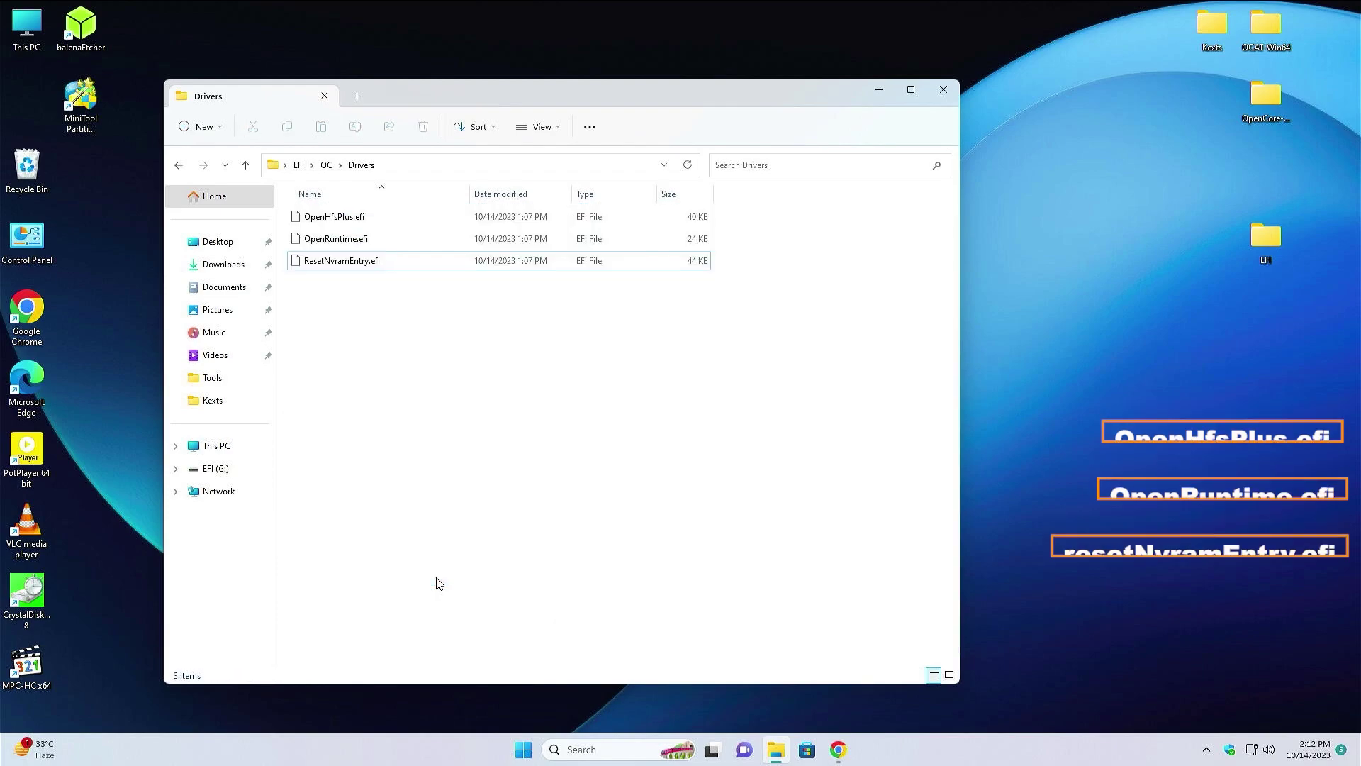
left_click(178, 166)
Move all six kexts from the desktop Kexts folder into EFI\OC\Kexts.
double_click(296, 265)
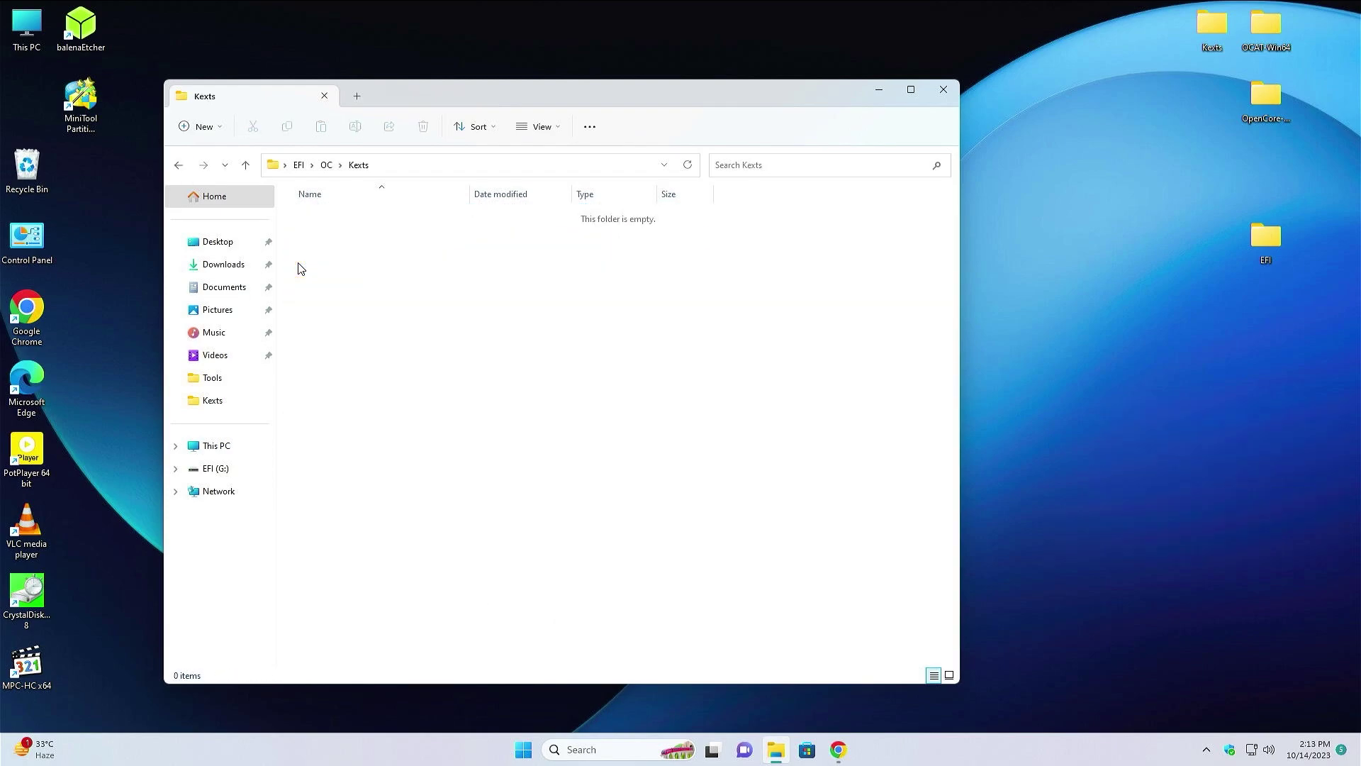
double_click(1218, 25)
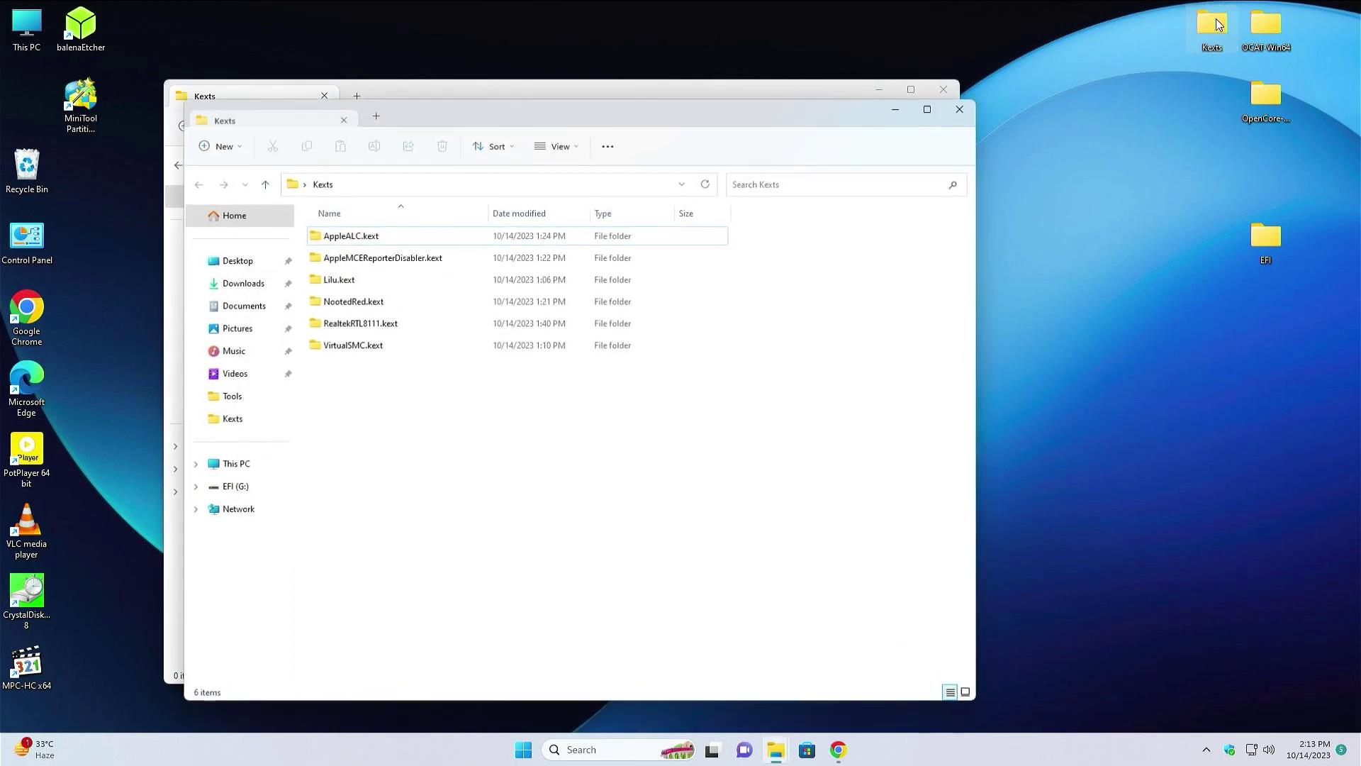
left_click_drag(496, 115, 1033, 141)
left_click_drag(911, 451, 451, 333)
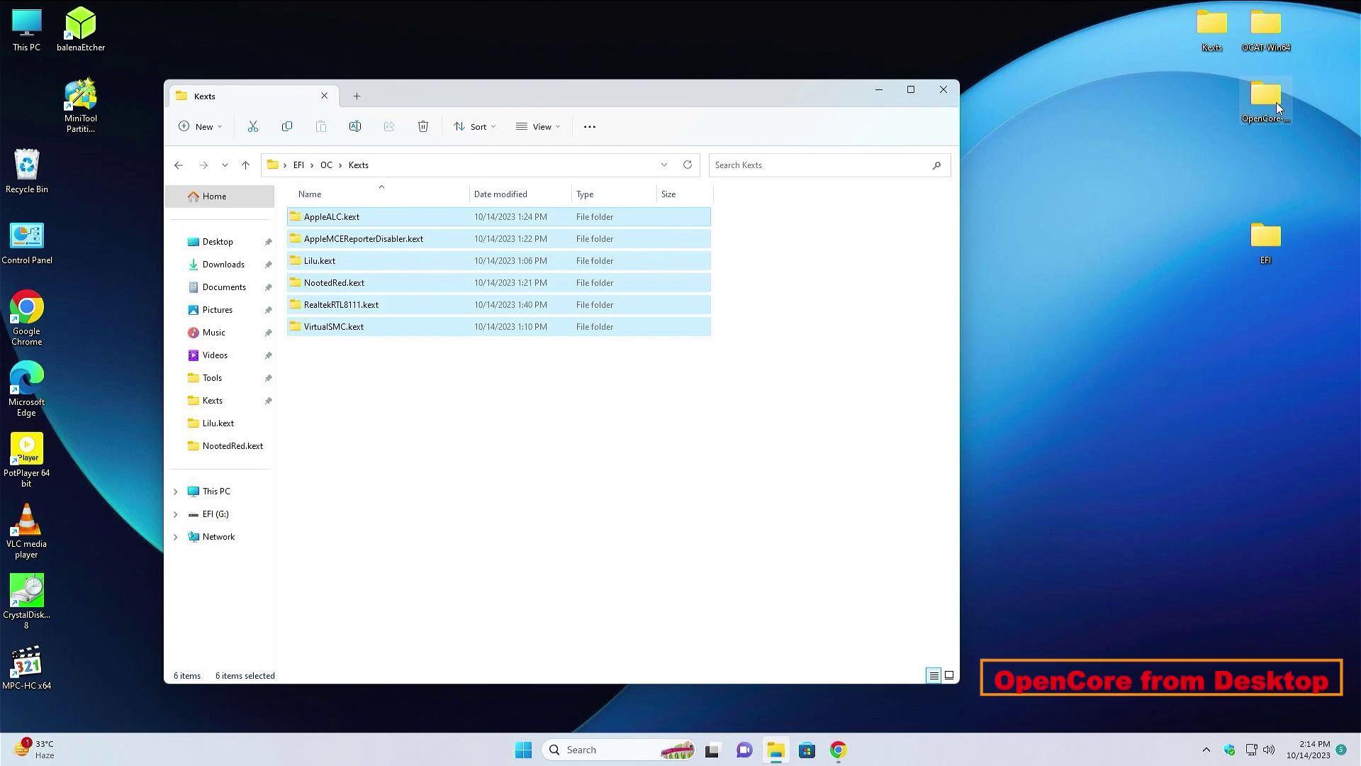
double_click(1280, 108)
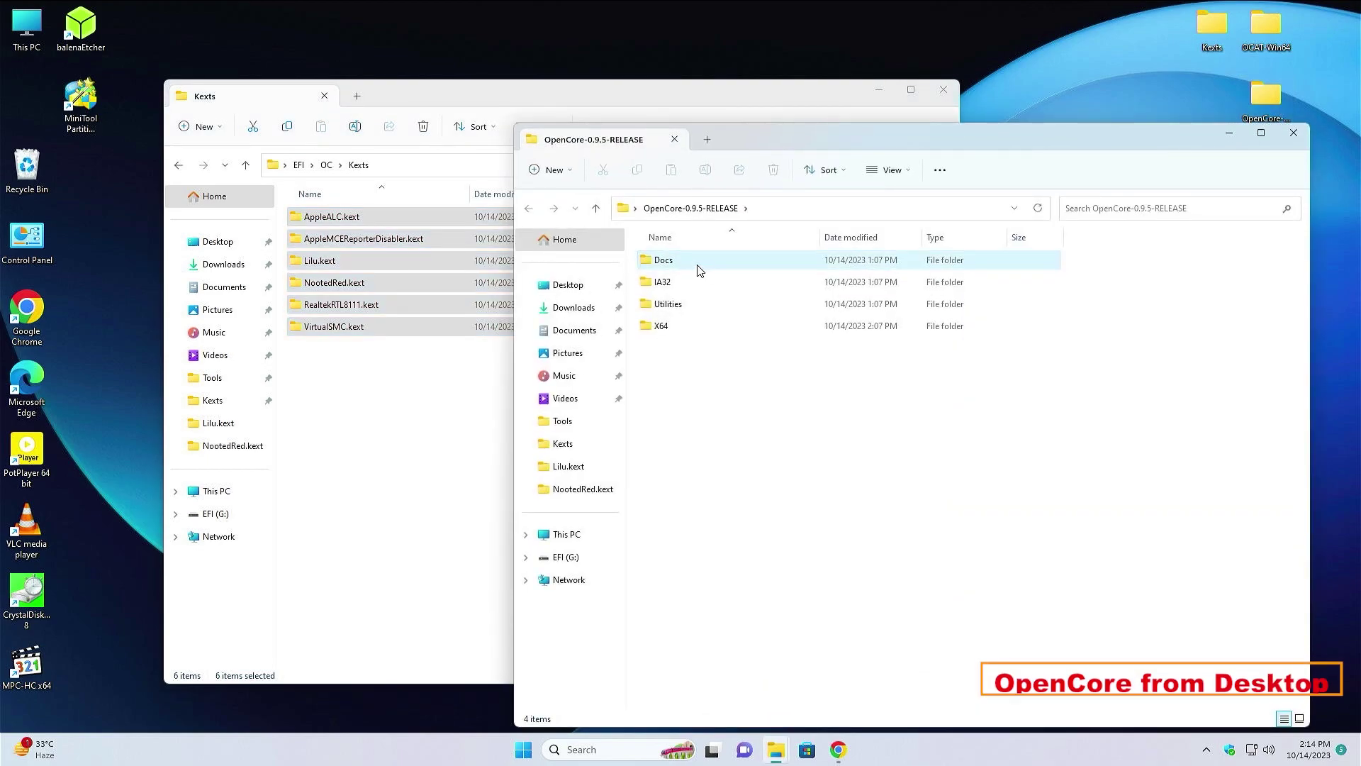
Copy Sample.plist from the OpenCore Docs folder into the EFI's OC folder.
double_click(696, 268)
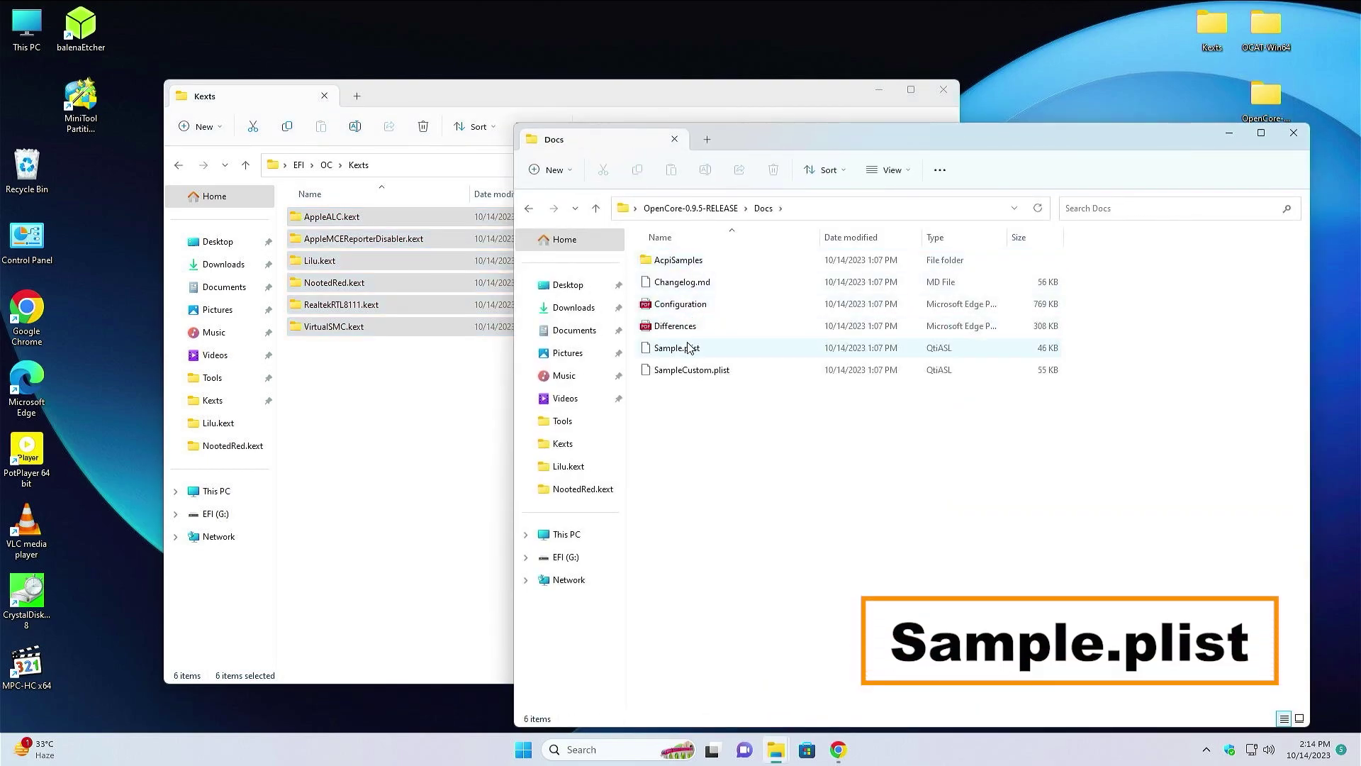
left_click(687, 349)
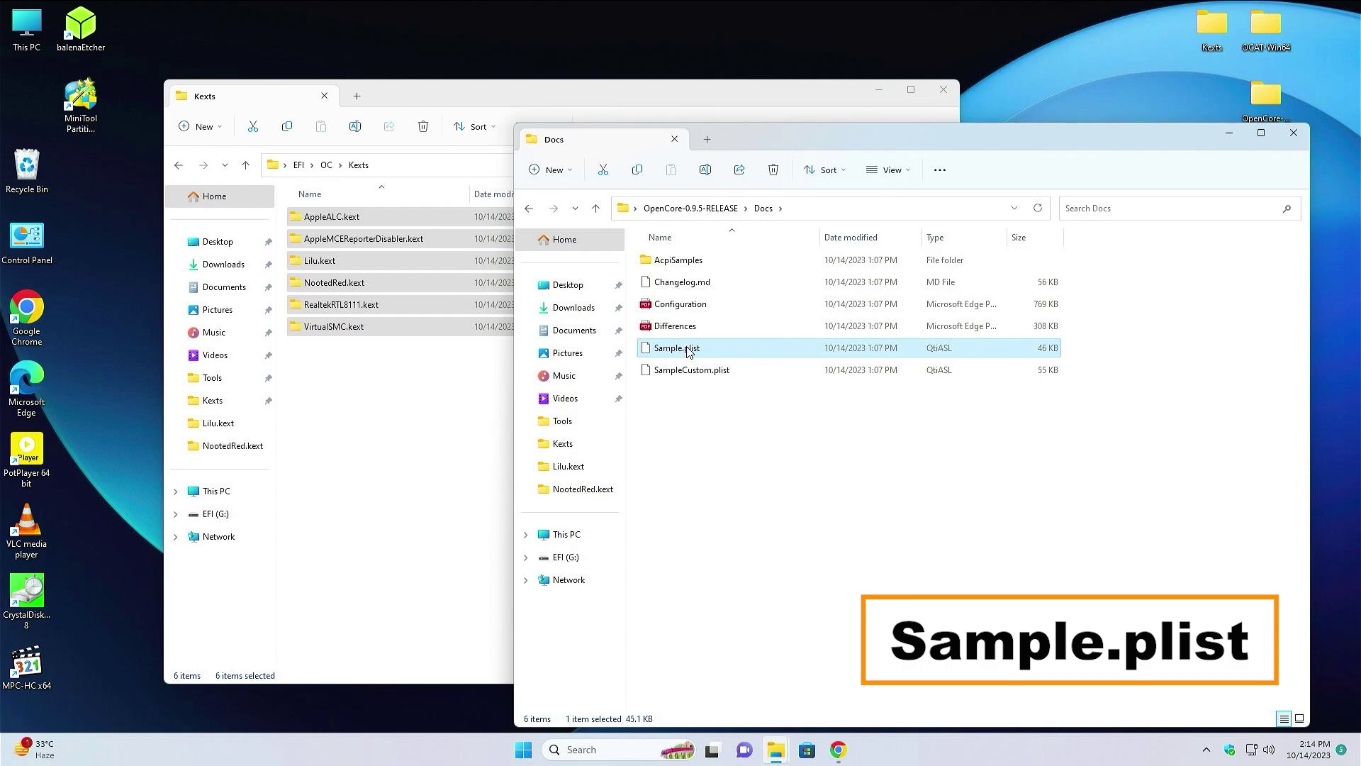
right_click(690, 352)
key("Escape")
left_click(1293, 134)
key("alt+Up")
key("alt+Up")
double_click(329, 245)
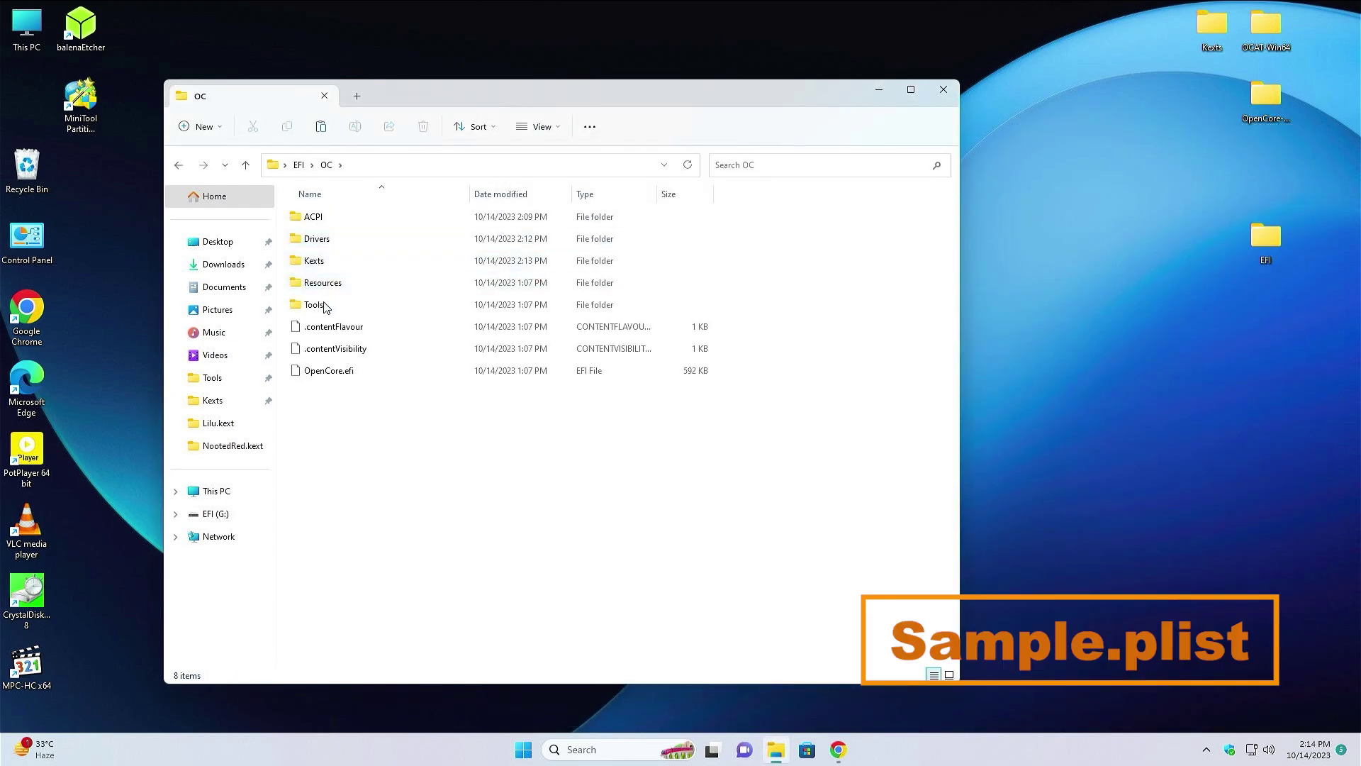
right_click(370, 462)
left_click(401, 379)
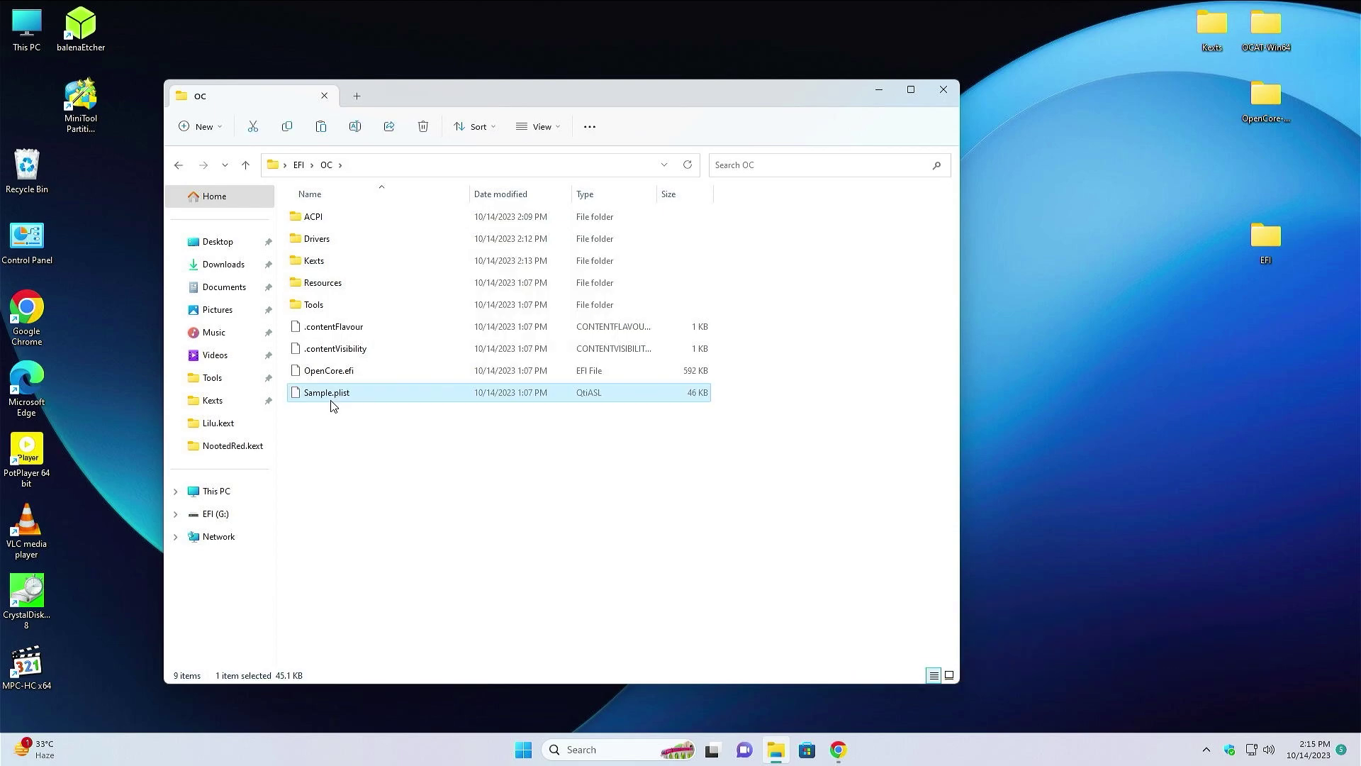
Rename Sample.plist in the OC folder to Config.plist.
right_click(331, 399)
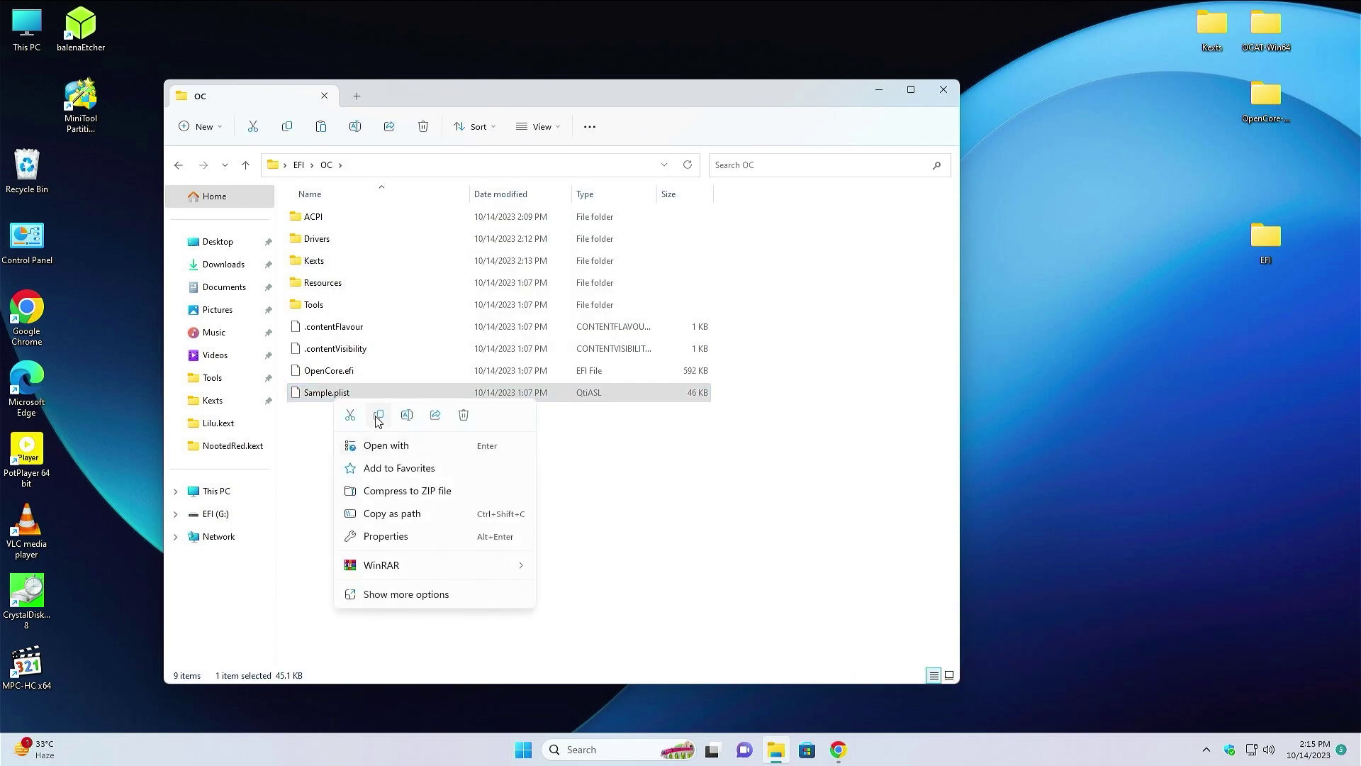
left_click(407, 416)
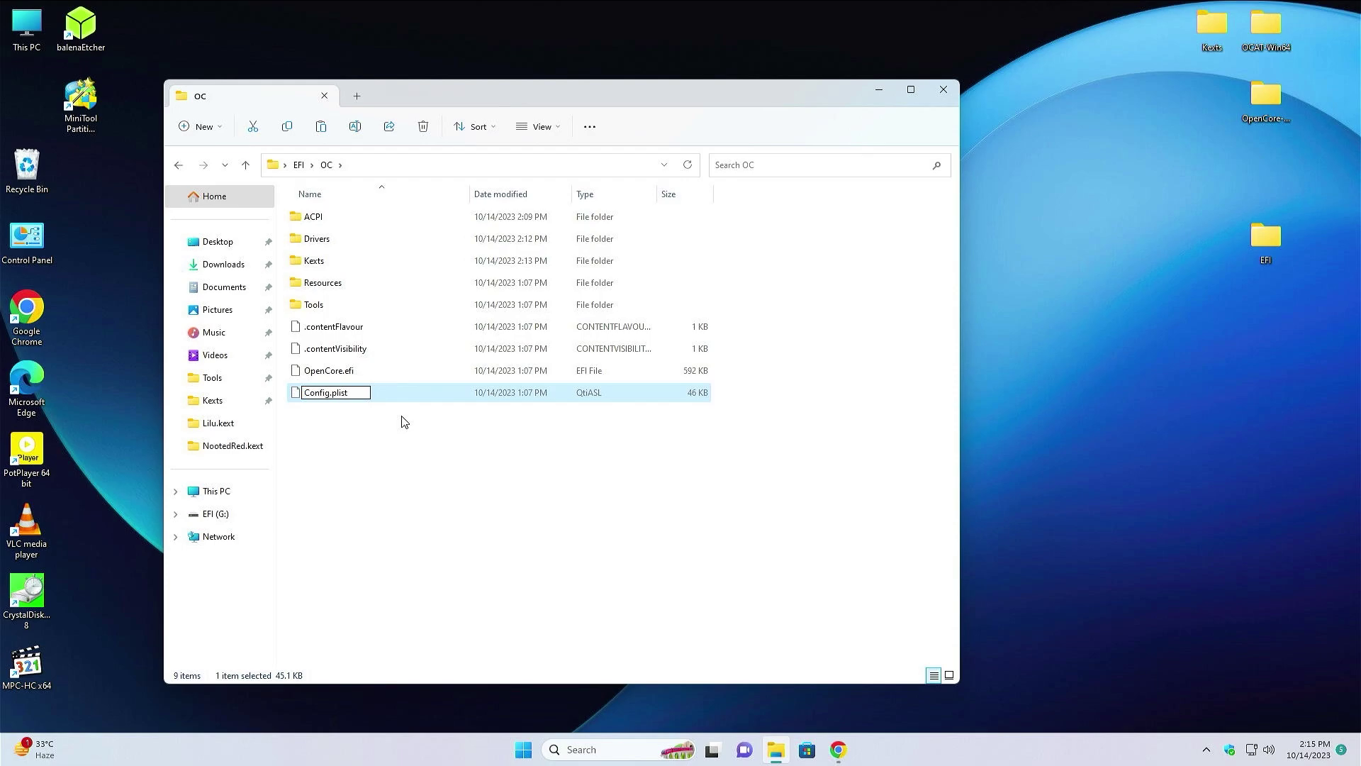
type("Config")
left_click(357, 440)
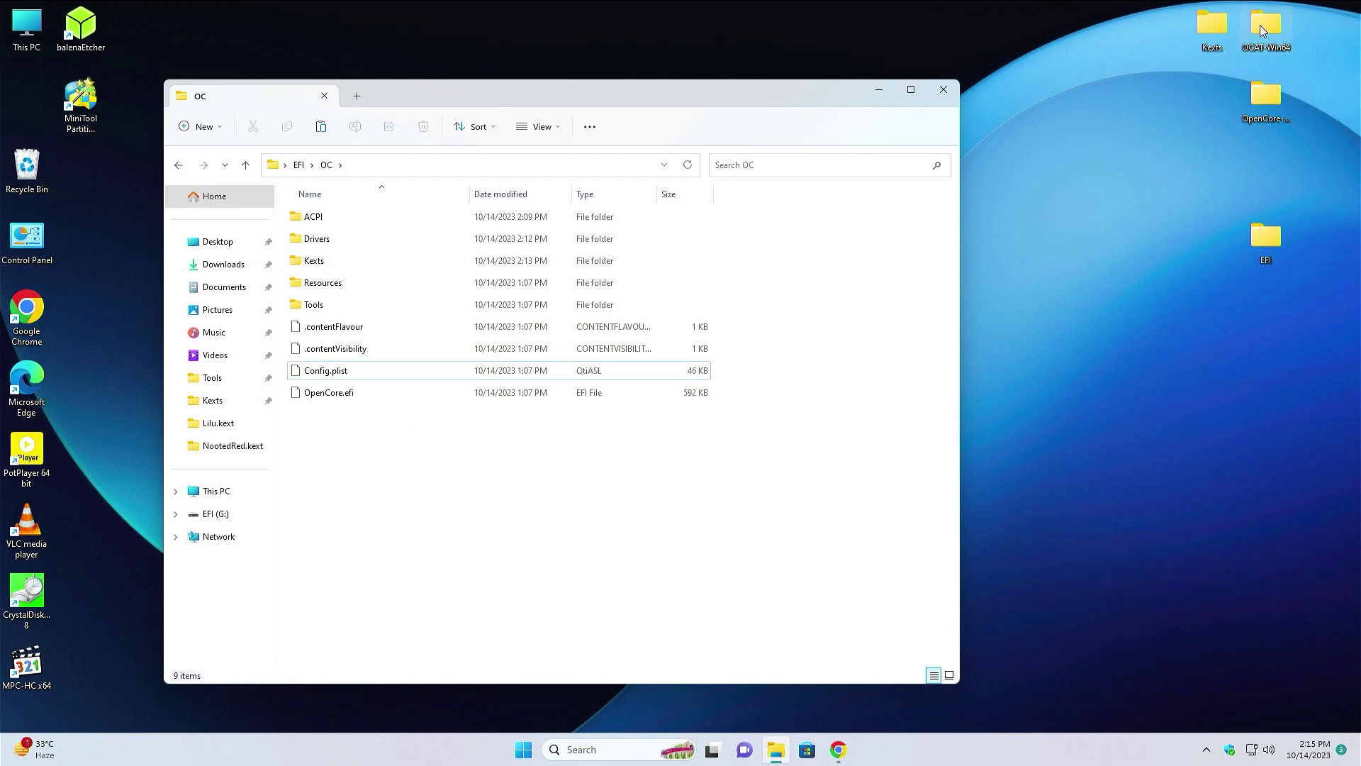
Run OCAuxiliaryTools from the desktop OCAT-Win64 folder as administrator.
double_click(1261, 30)
double_click(699, 261)
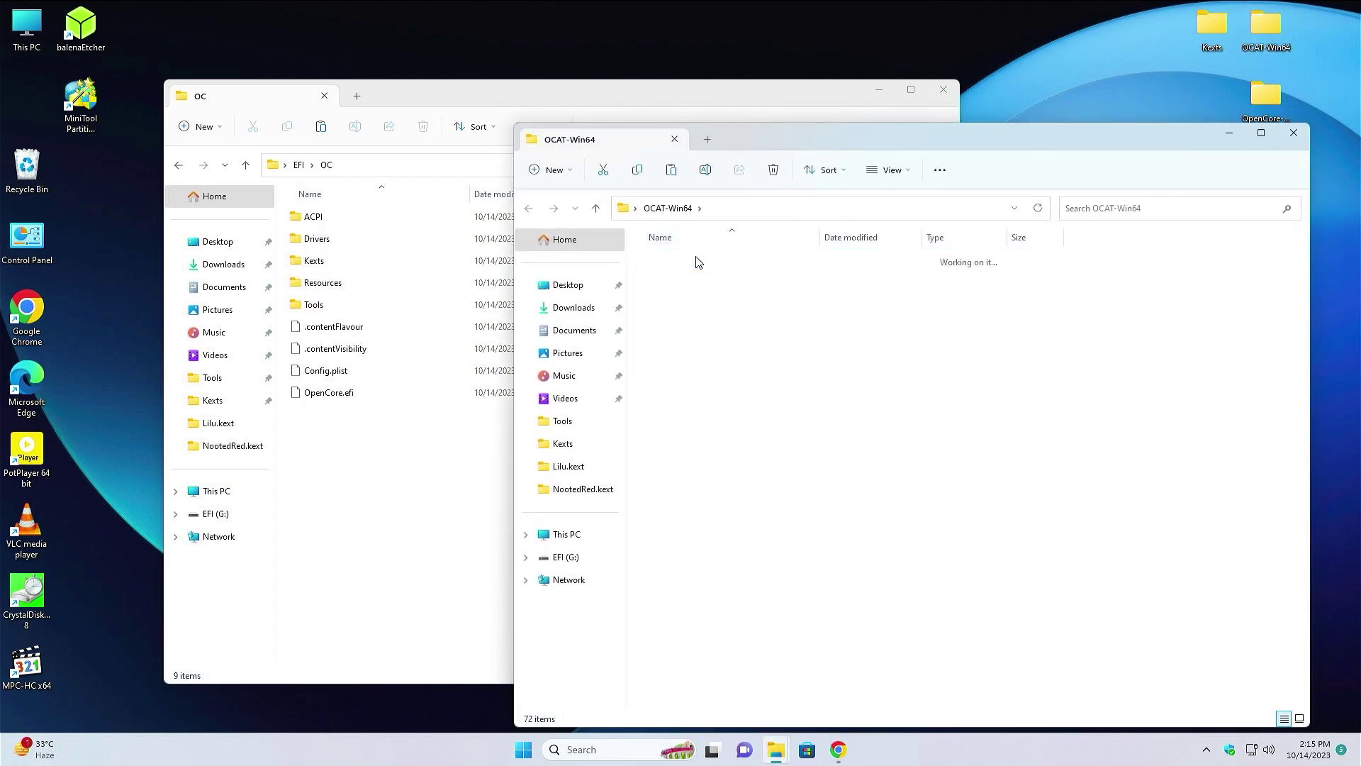
scroll(696, 354, "down", 10)
right_click(713, 480)
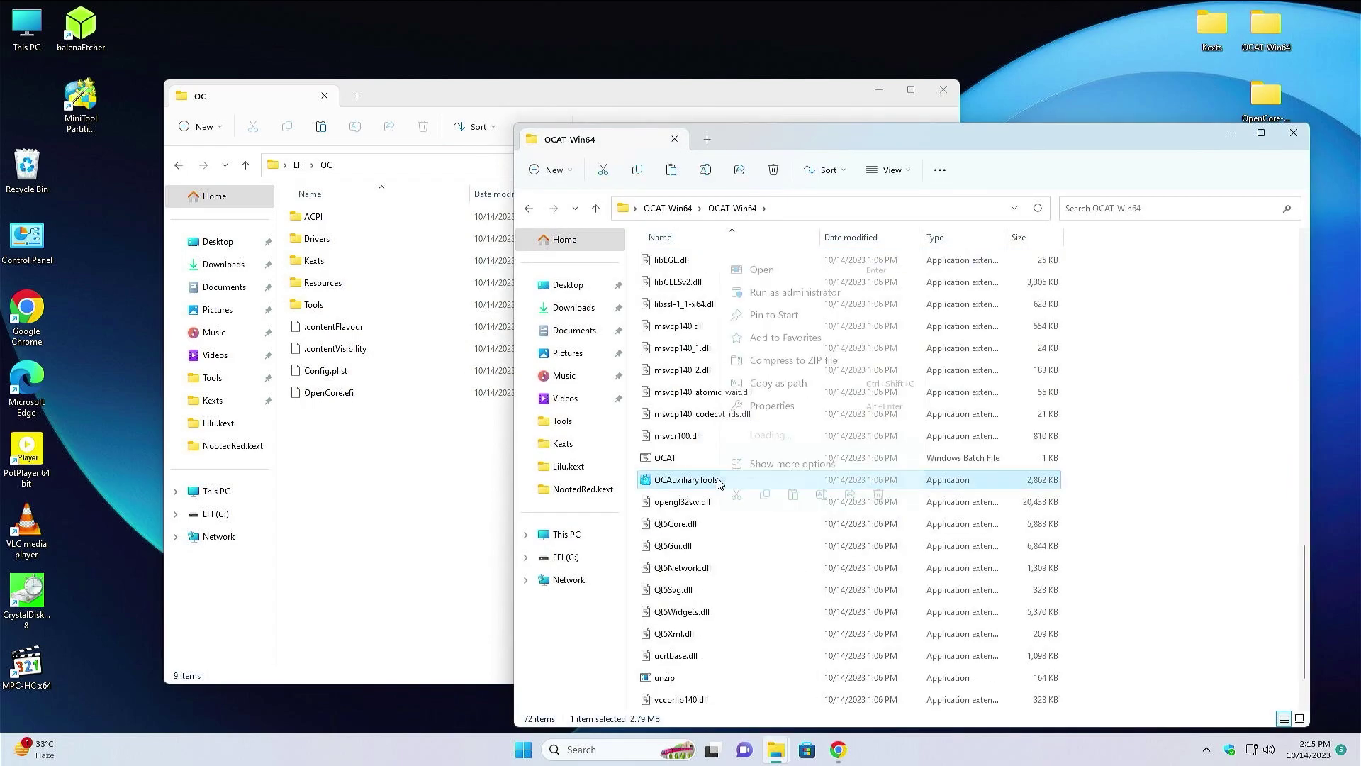
left_click(780, 298)
left_click(636, 498)
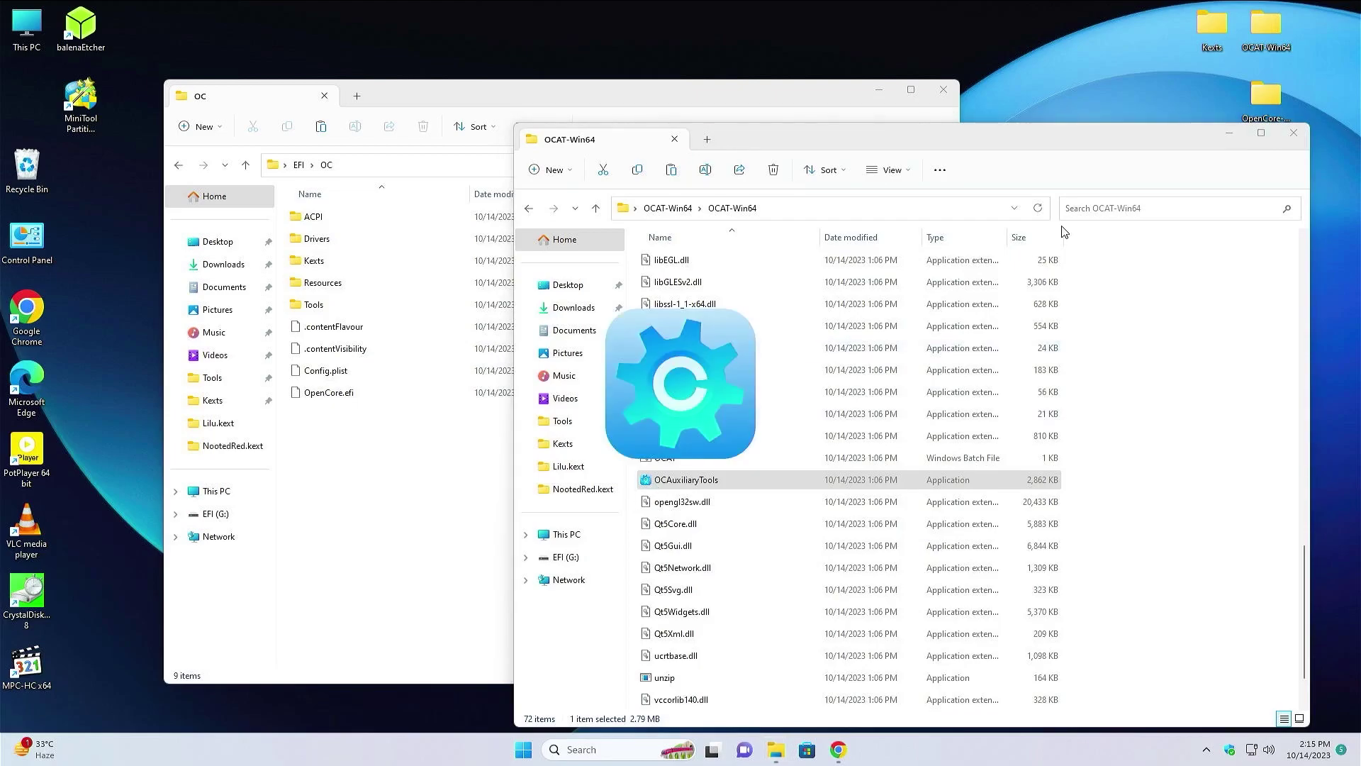
Open Desktop\EFI\OC\Config.plist in OCAT for editing.
left_click(432, 145)
left_click(457, 178)
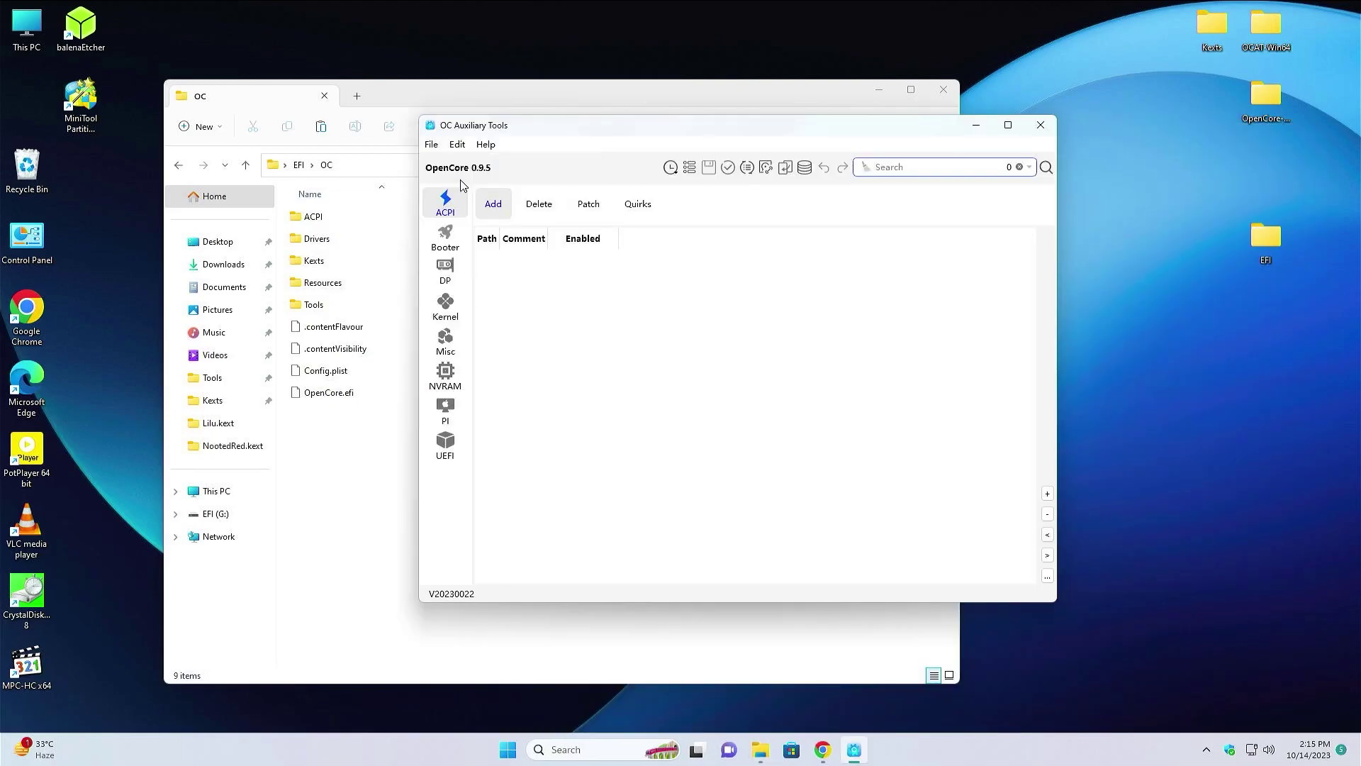
left_click(492, 283)
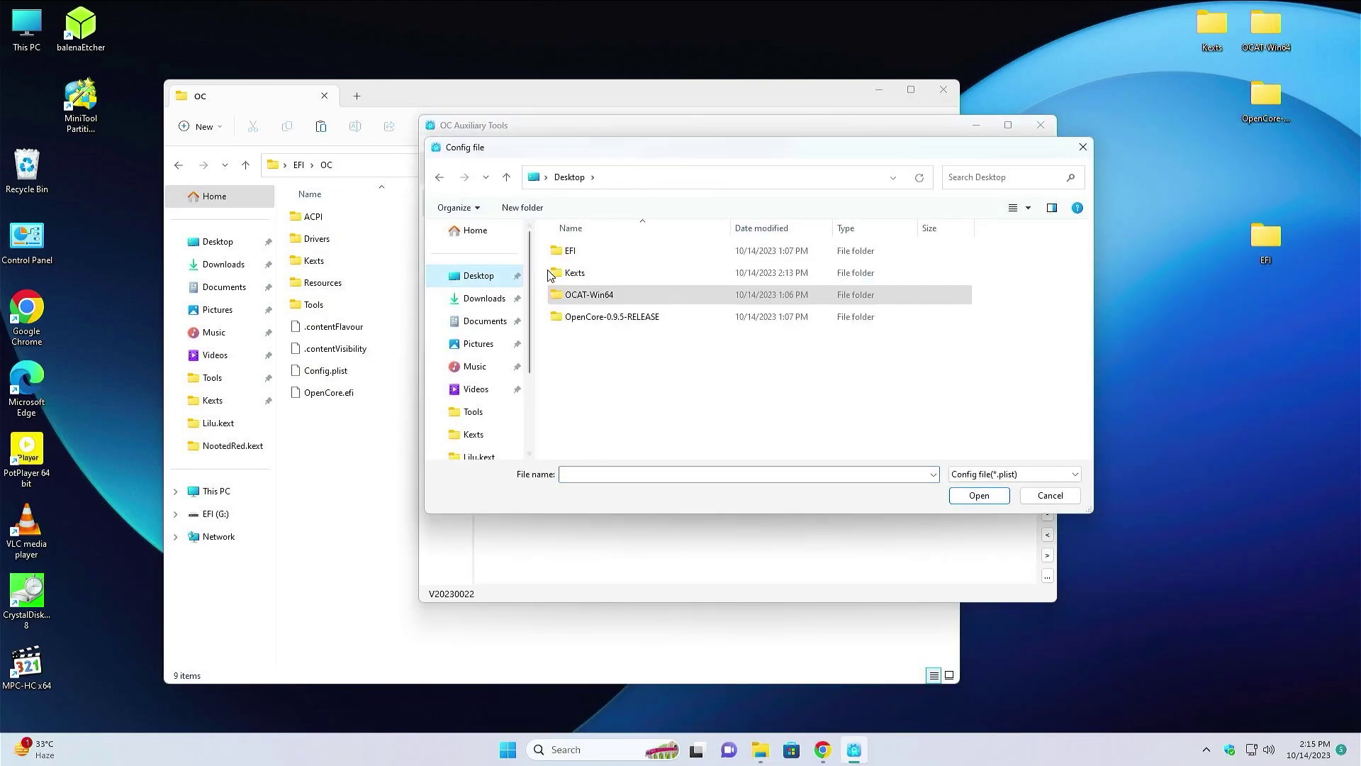
double_click(577, 254)
double_click(576, 272)
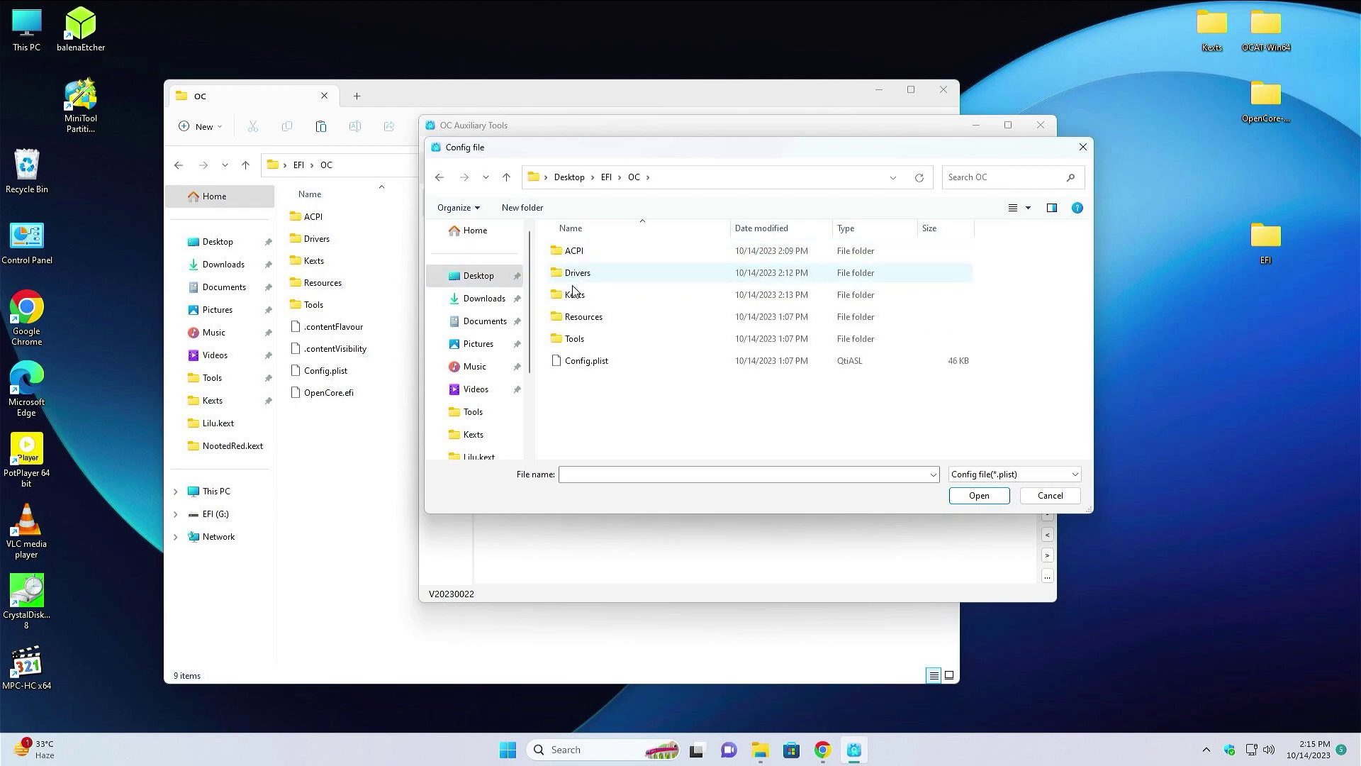
double_click(586, 360)
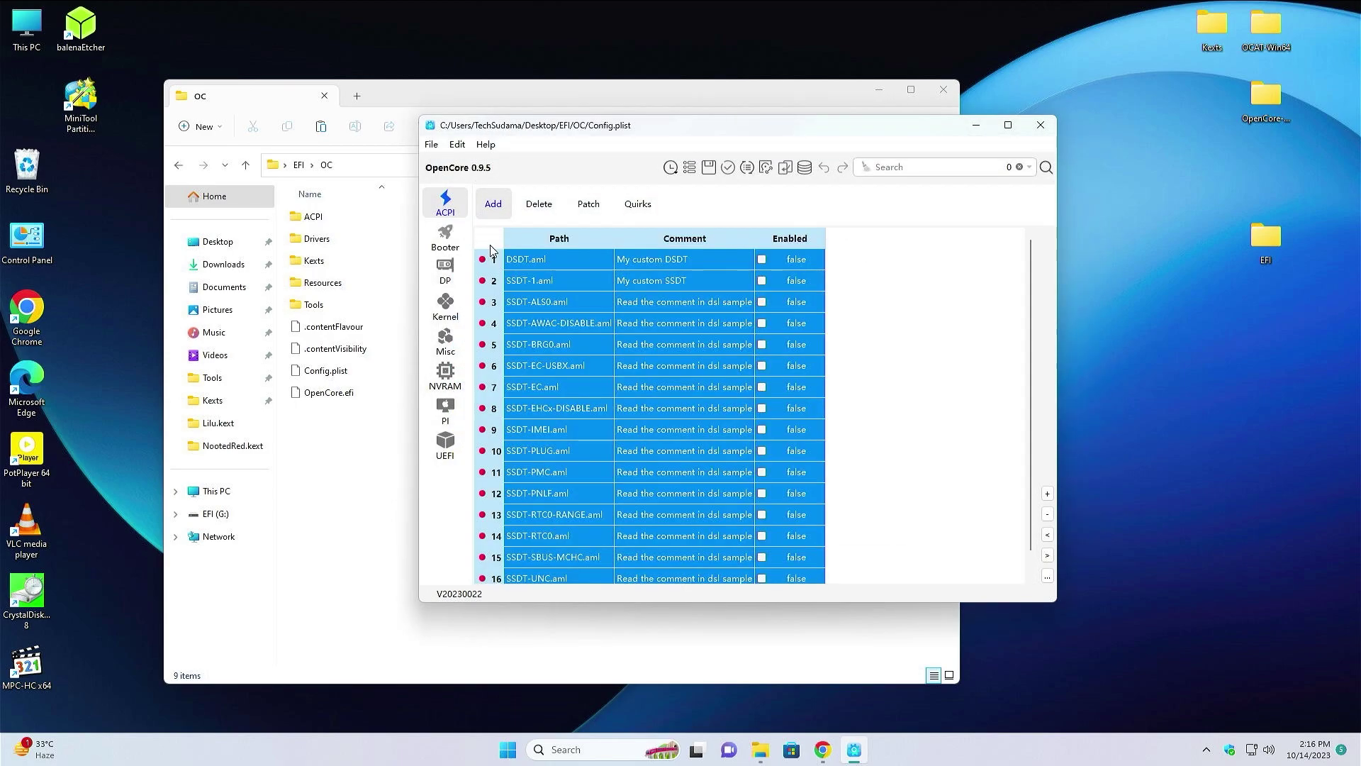
Remove all sample ACPI Add entries and both sample ACPI Delete entries.
left_click(1047, 514)
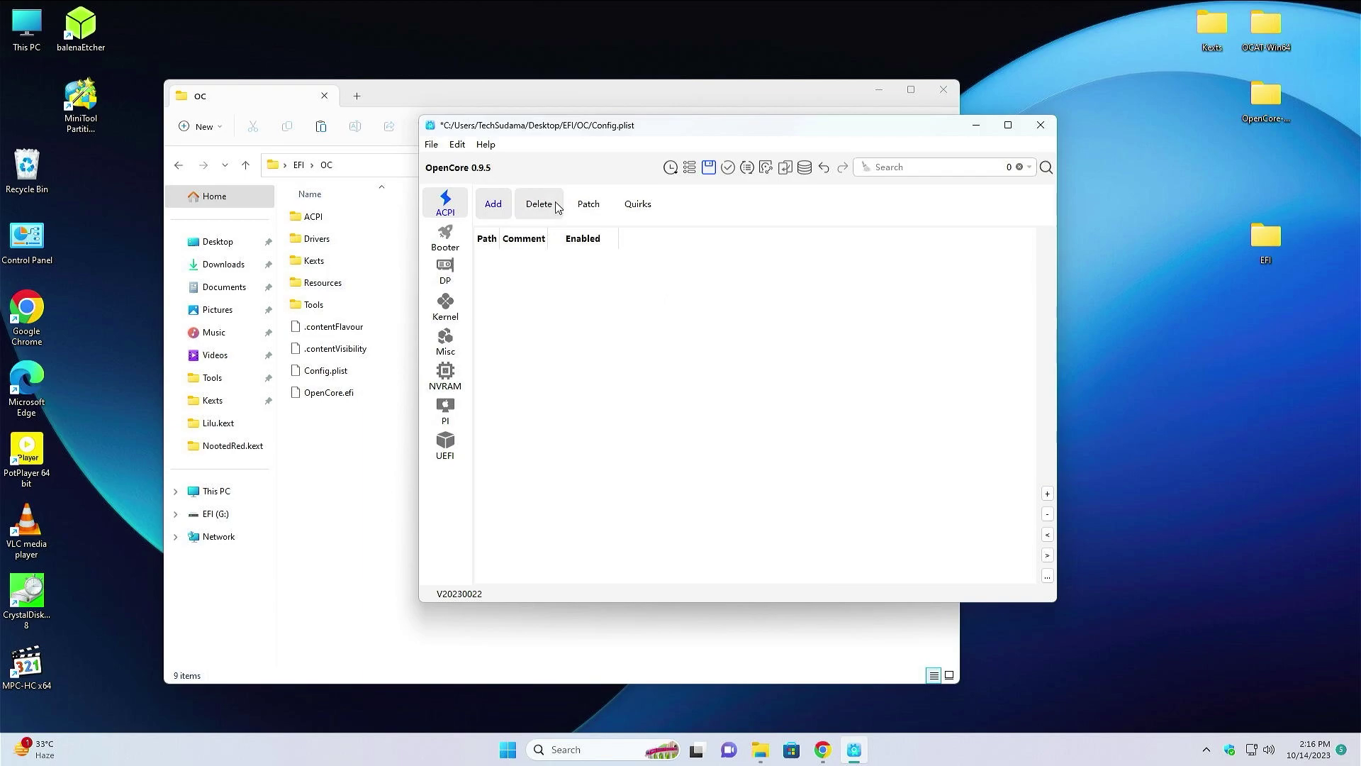
left_click(558, 207)
left_click(1048, 513)
left_click(1048, 514)
left_click(509, 210)
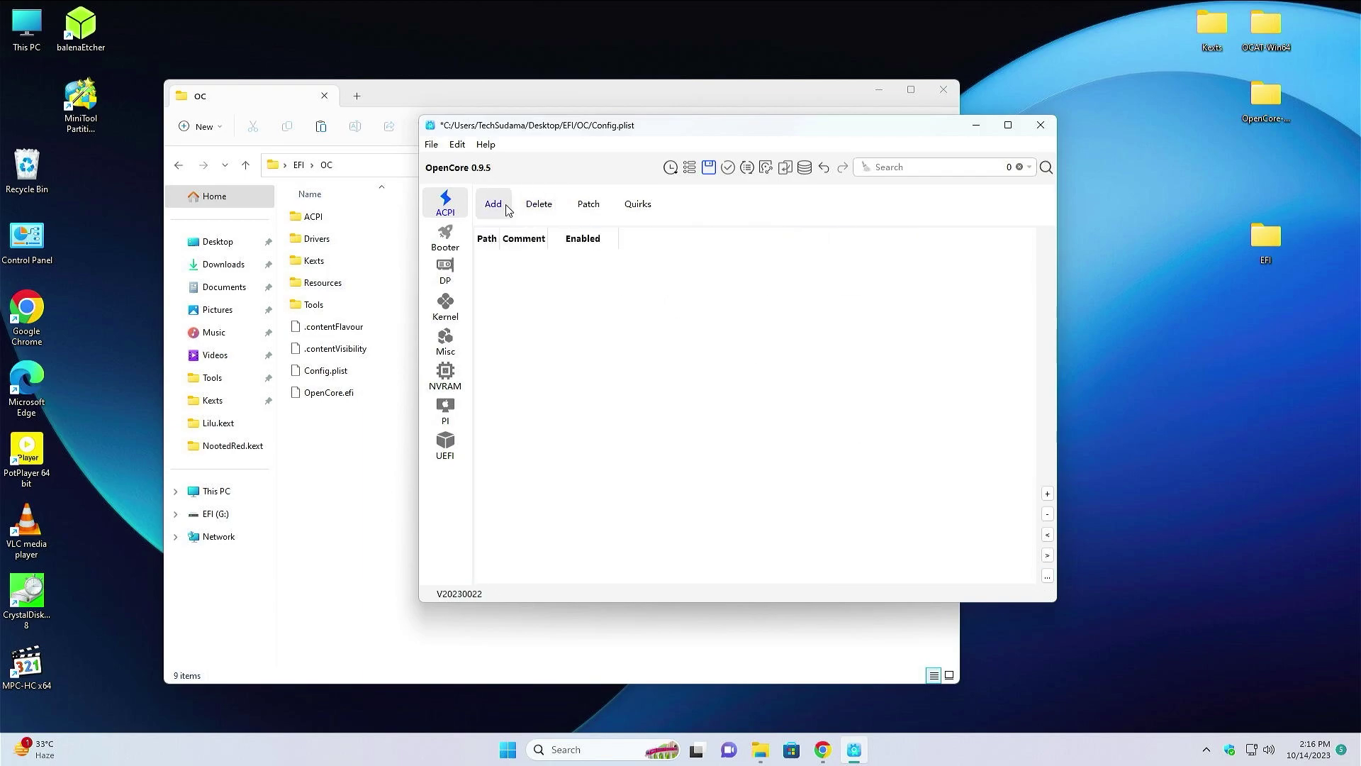
Add the SSDT .aml table from the ACPI folder to ACPI Add.
left_click(1047, 493)
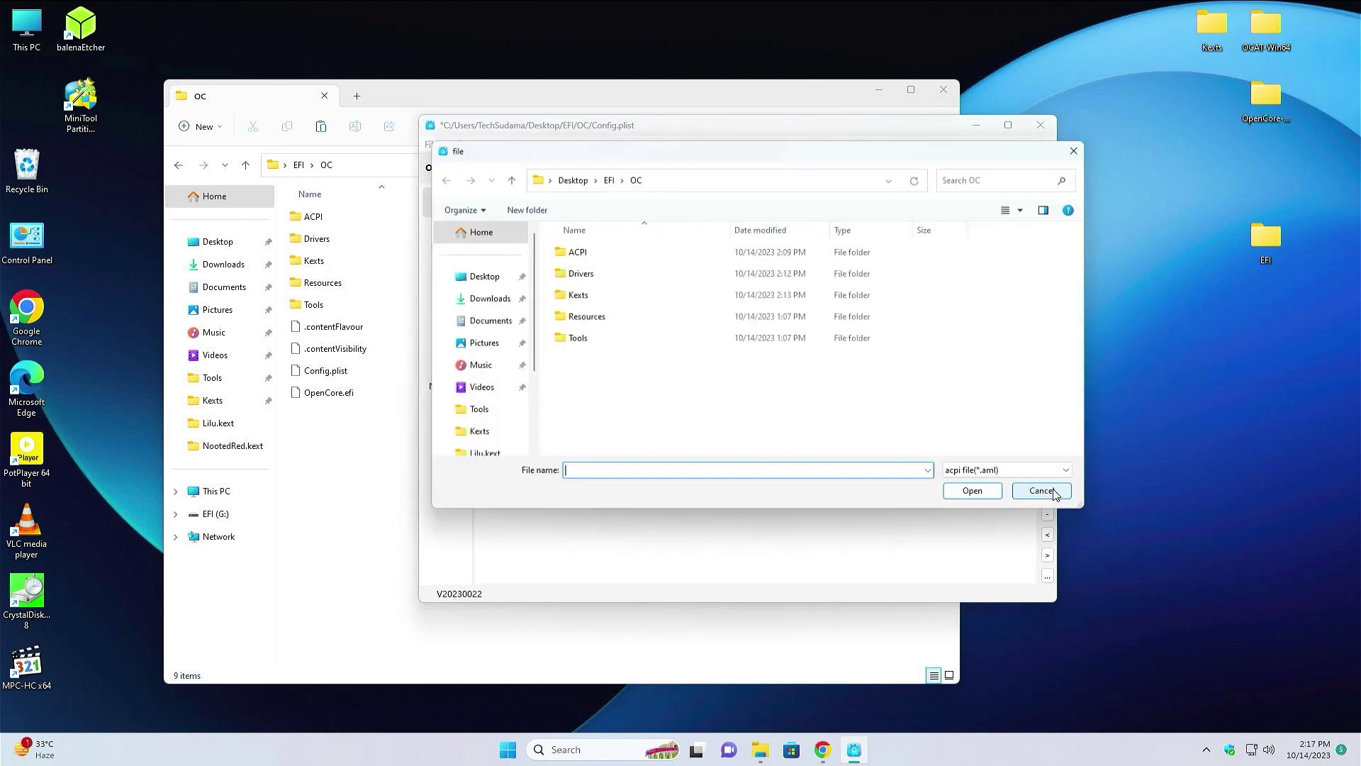
double_click(582, 248)
double_click(588, 251)
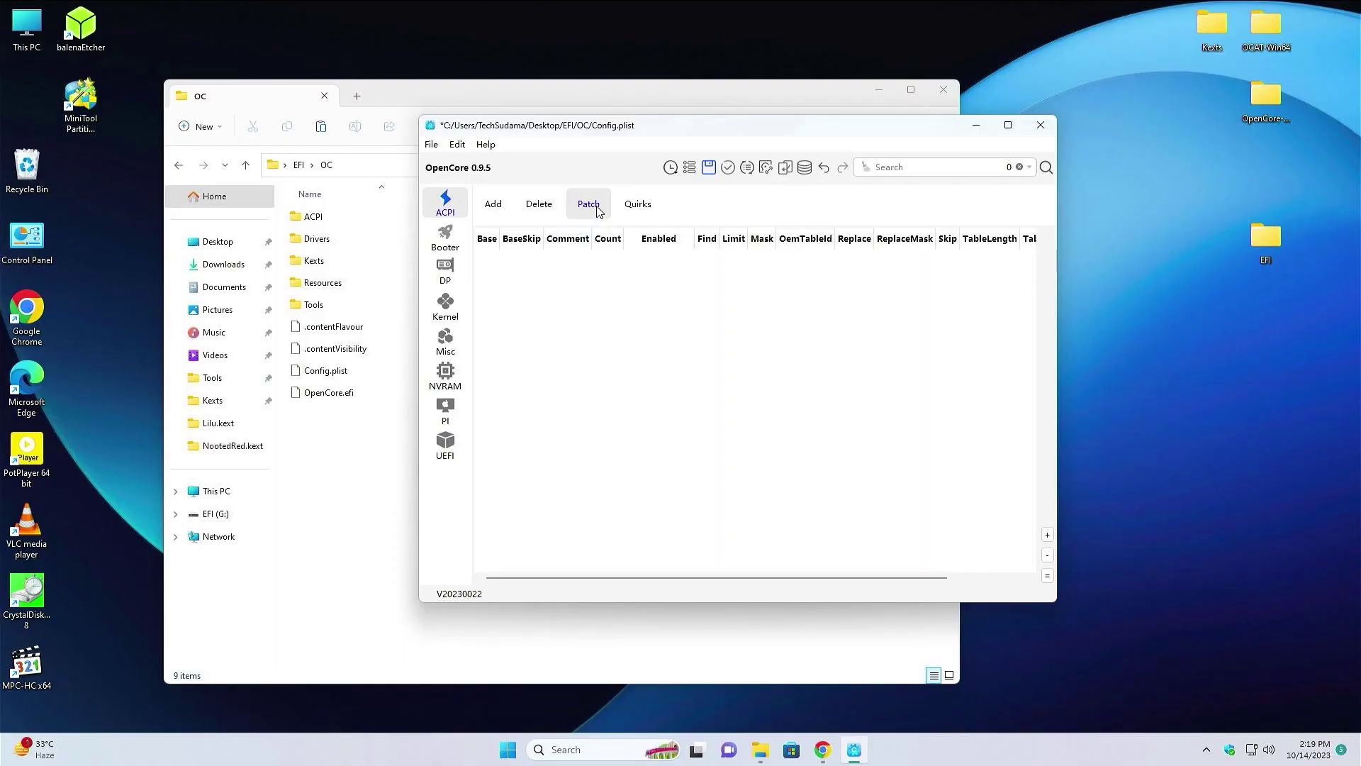
left_click(446, 241)
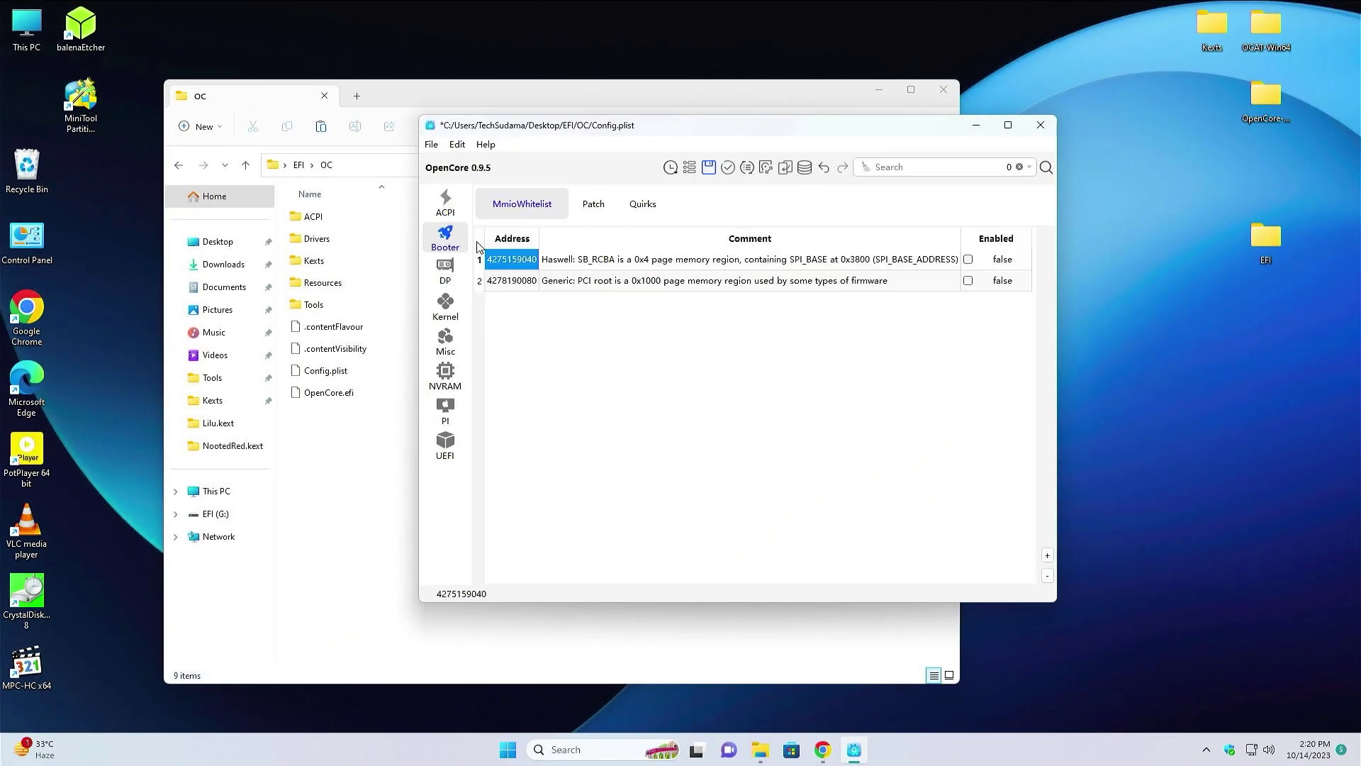
Remove every Booter MmioWhitelist entry and look over the Booter Patch and Quirks tabs.
left_click(481, 243)
left_click(1046, 576)
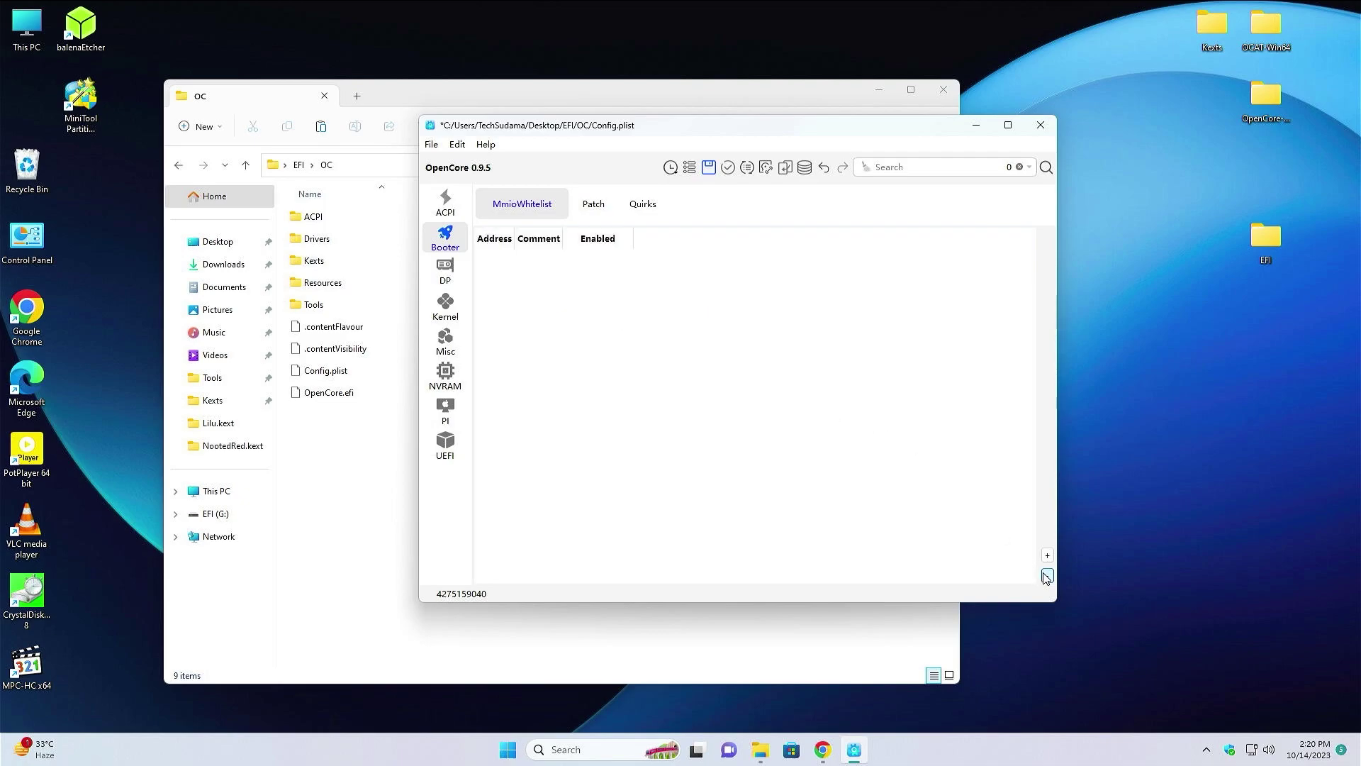
left_click(603, 207)
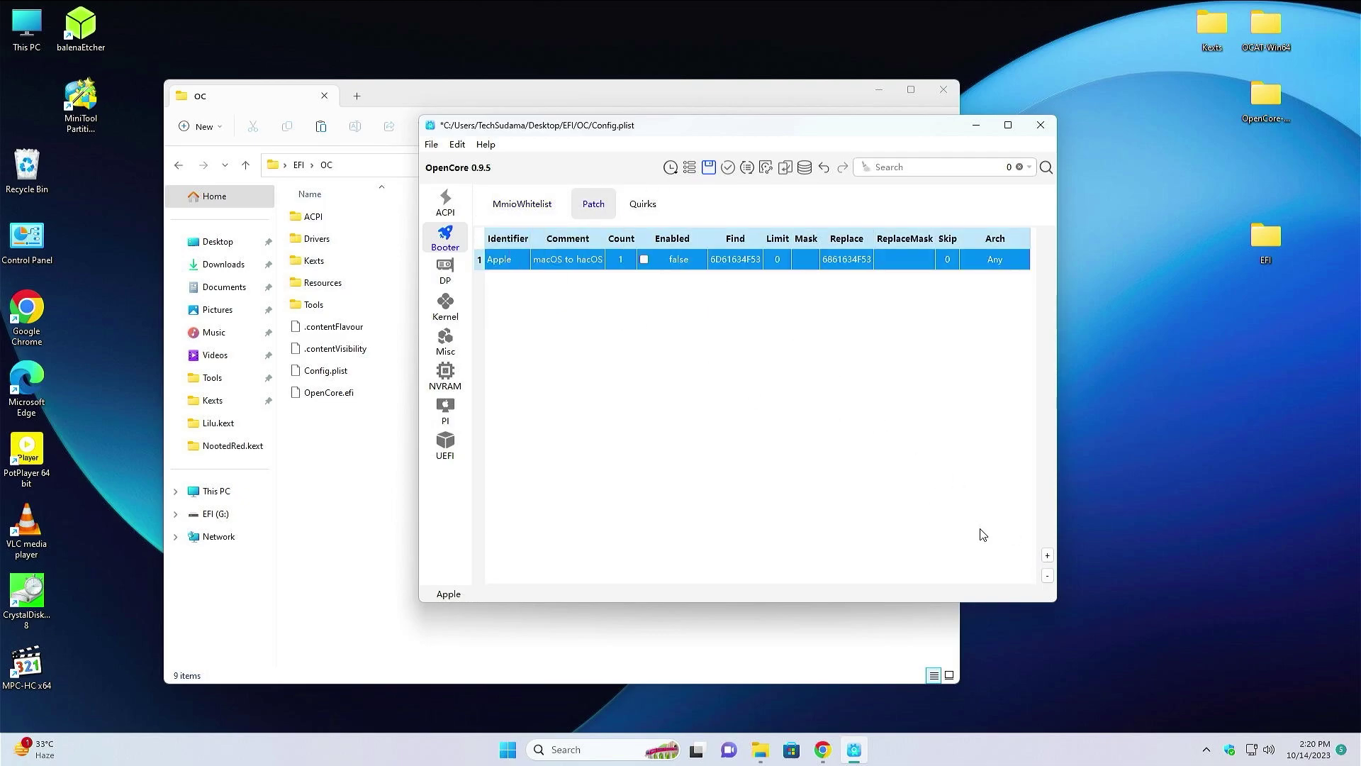
left_click(643, 206)
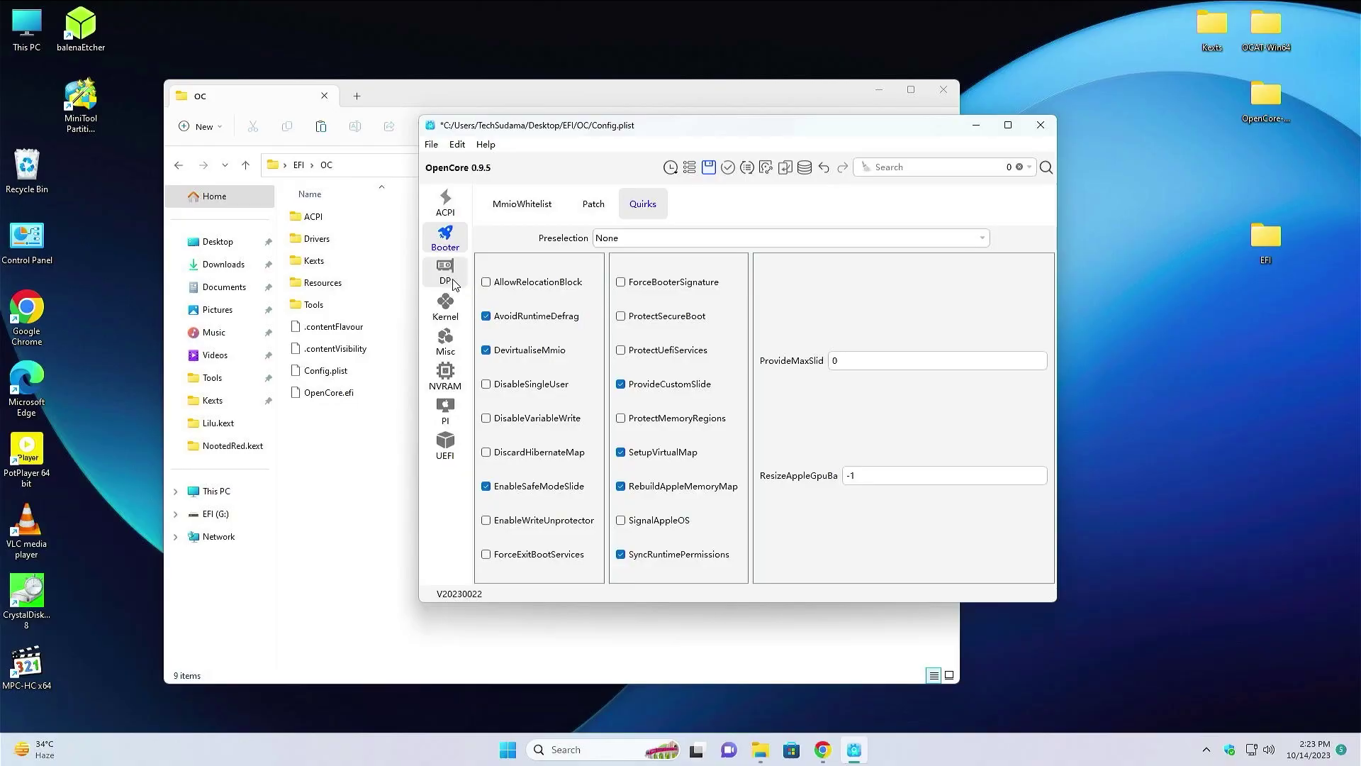
left_click(450, 282)
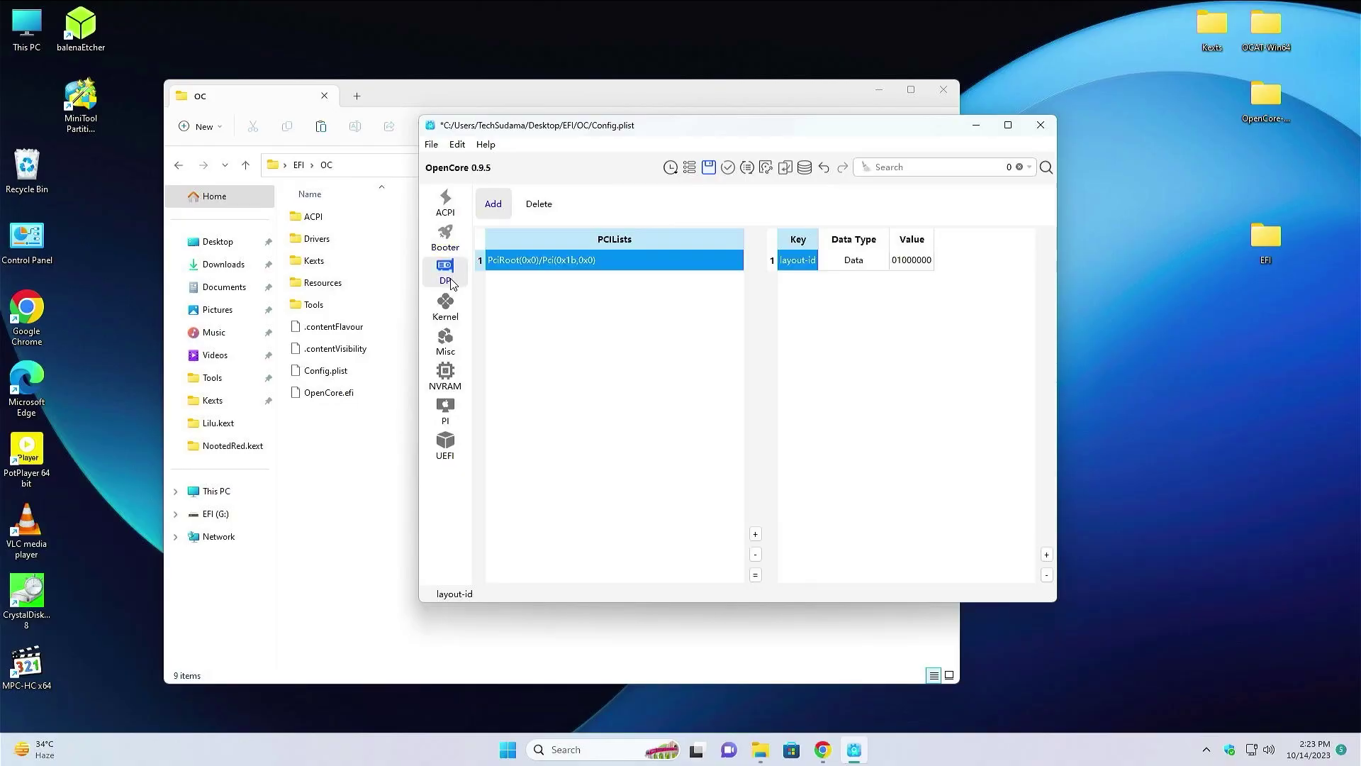
Delete the sample layout-id DeviceProperties entry and remove all sample Kernel Add kexts.
left_click(1046, 575)
left_click(755, 554)
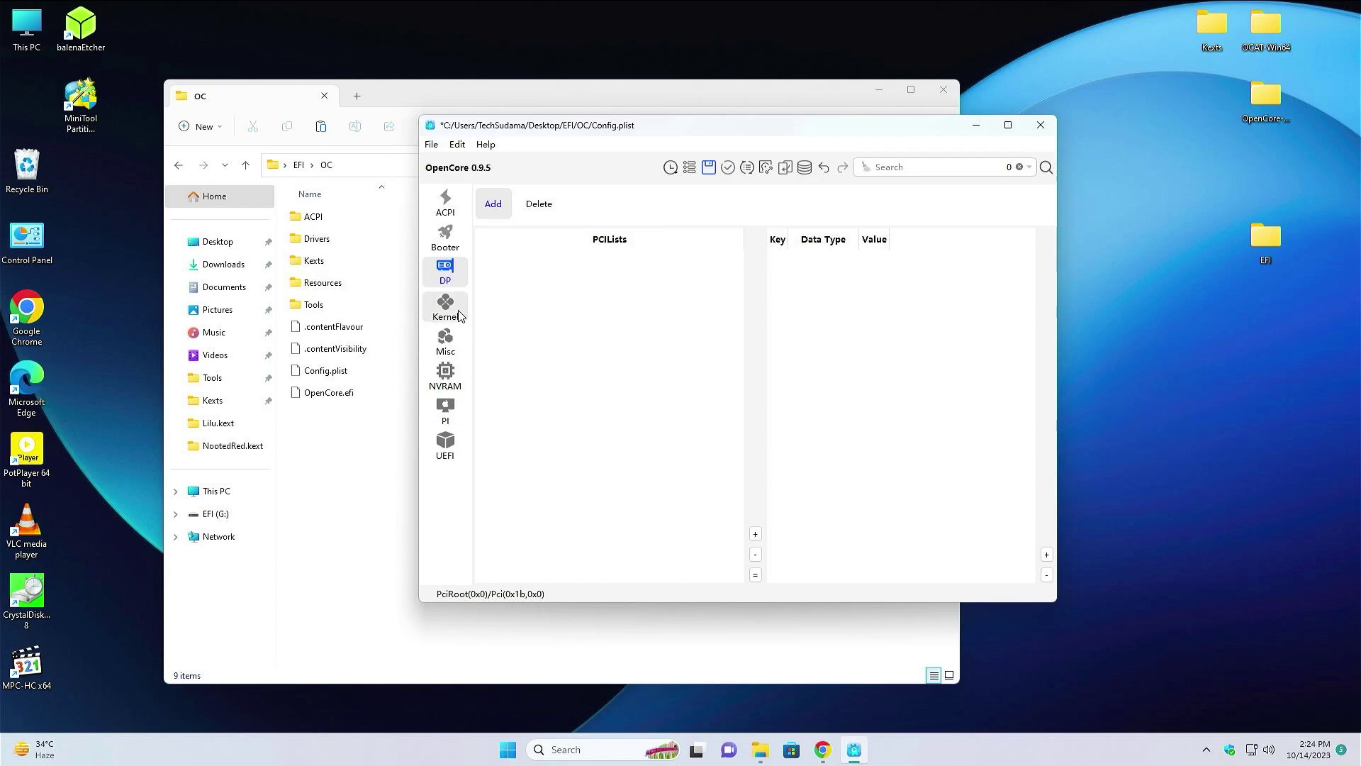
left_click(458, 314)
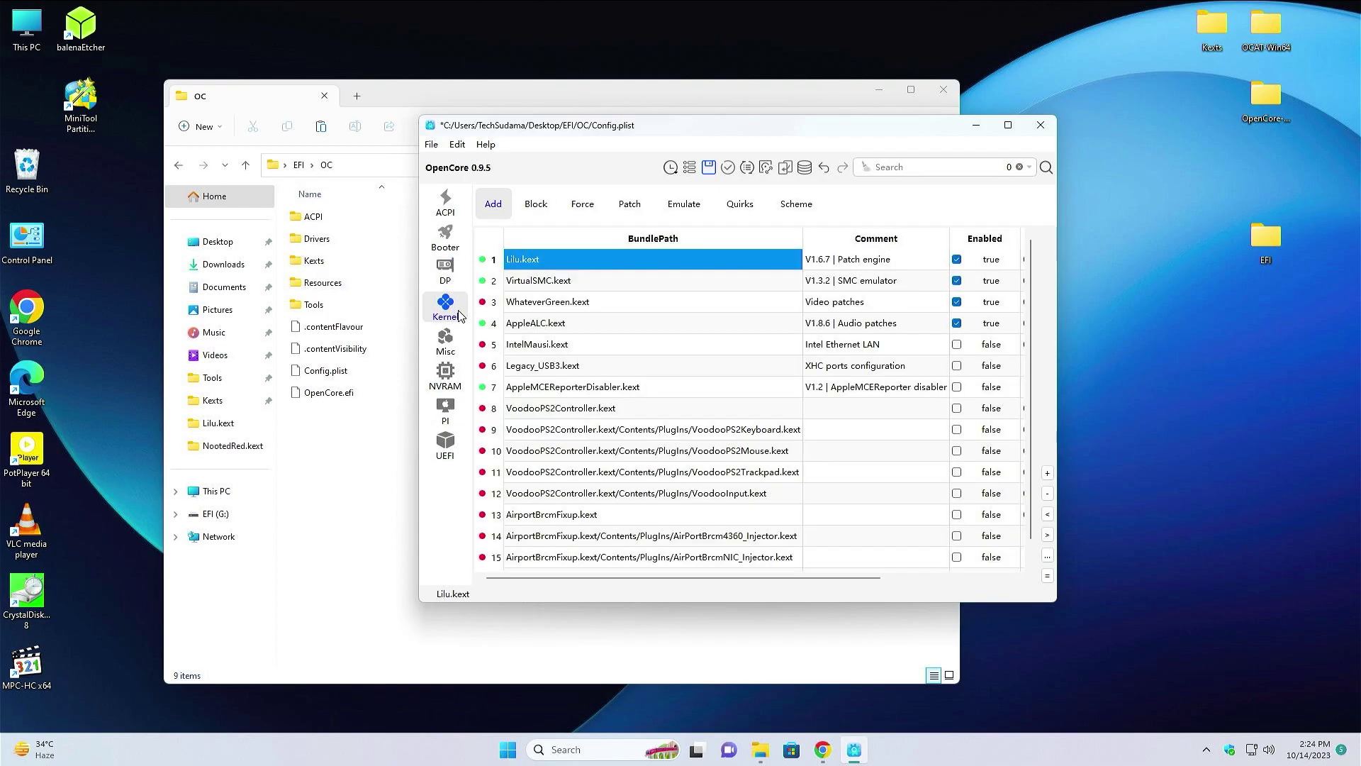
left_click(487, 244)
left_click(1047, 494)
Remove the AppleTyMCEDriver Kernel Block entry and all ten sample Kernel patches.
left_click(536, 204)
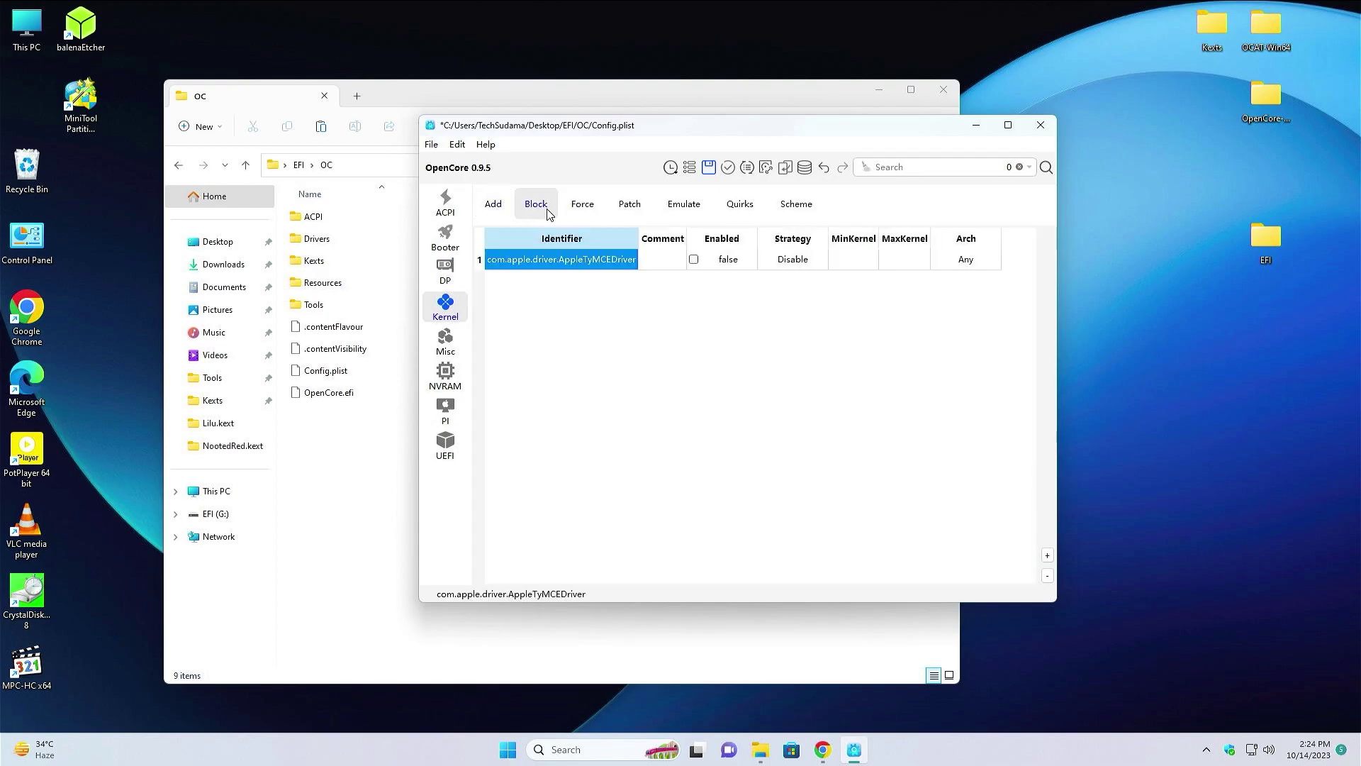
left_click(1048, 575)
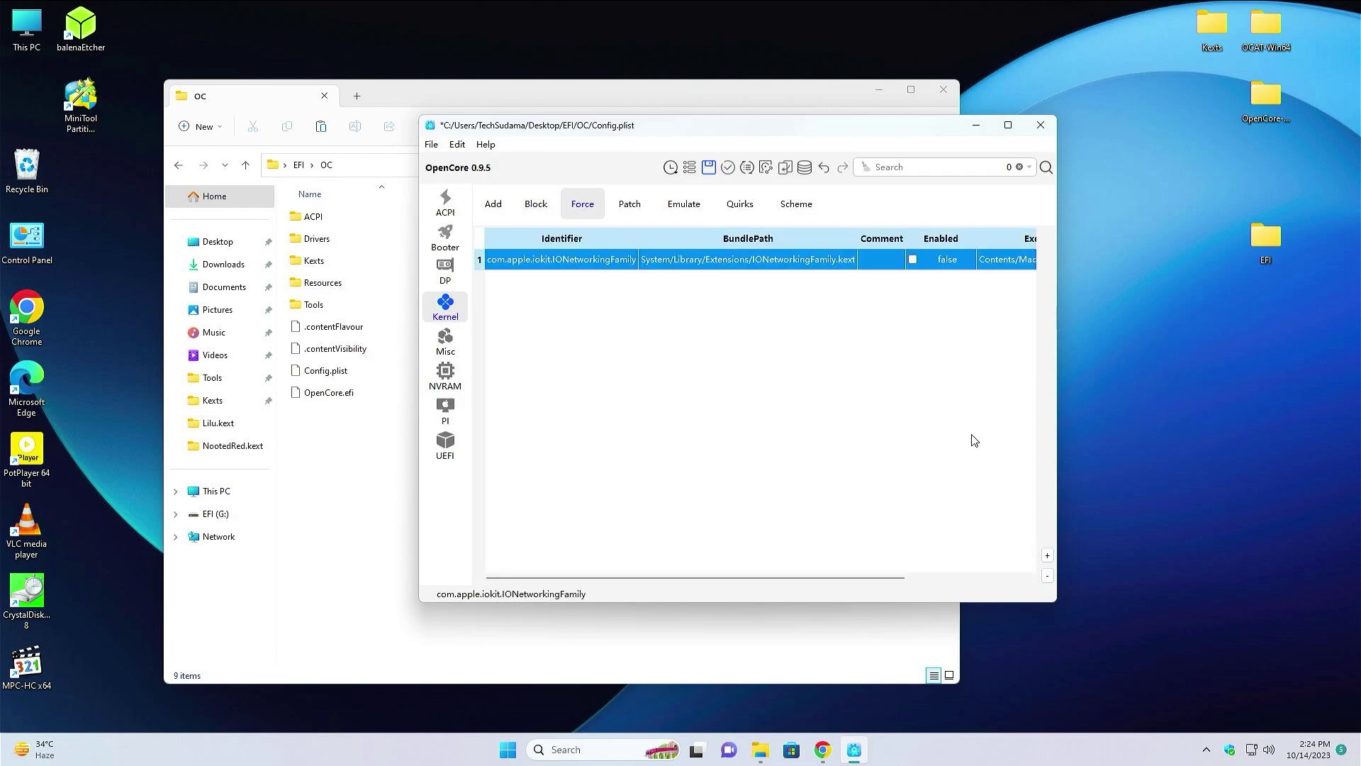
left_click(1047, 574)
left_click(628, 204)
left_click(475, 245)
left_click(1048, 554)
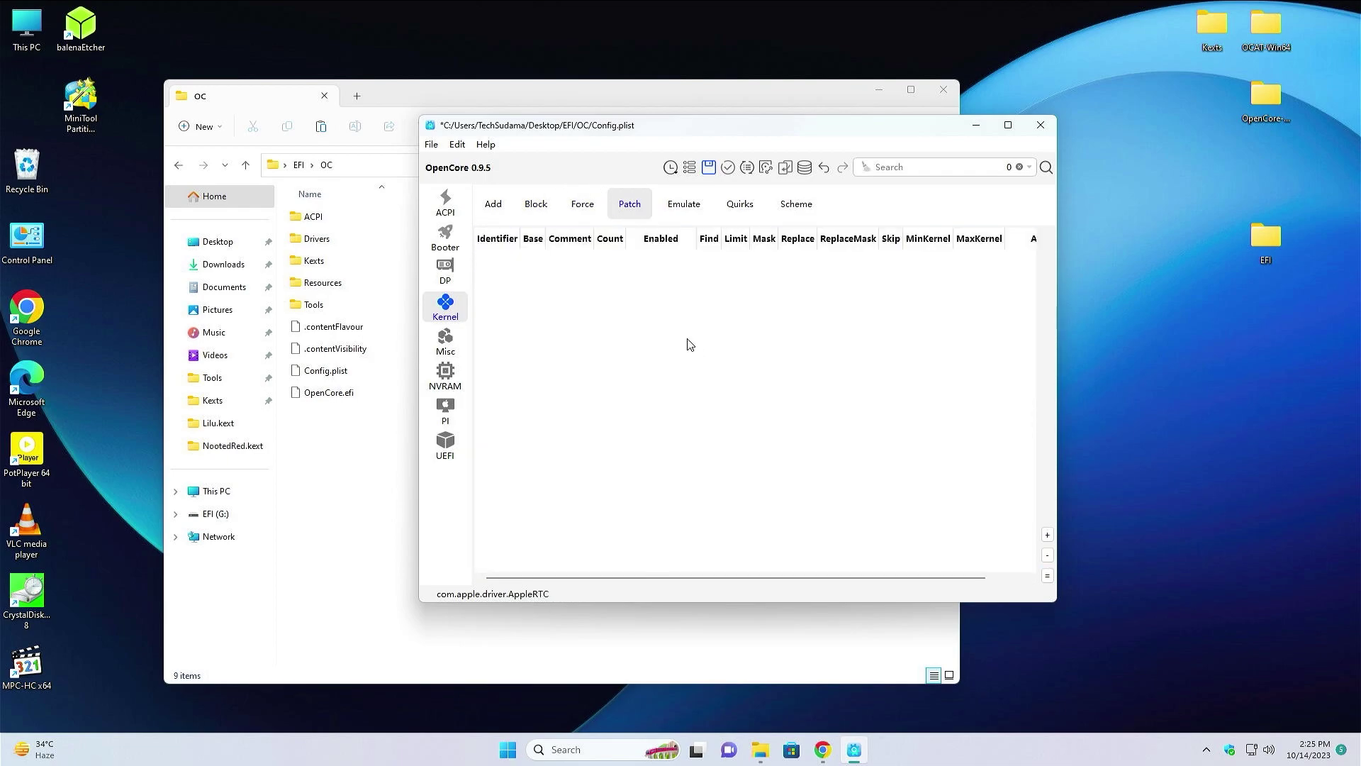
left_click(509, 210)
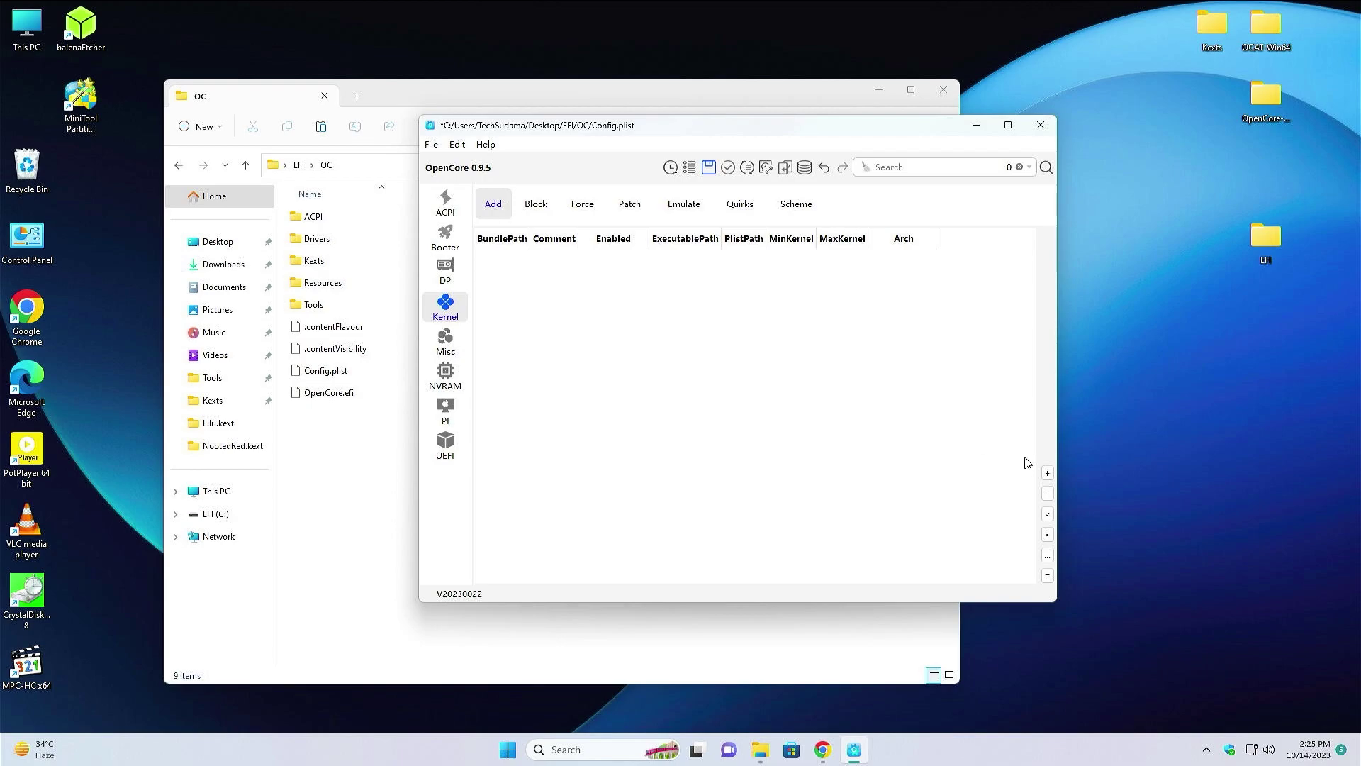
Add Lilu.kext from Desktop/EFI/OC/Kexts to the Kernel Add list.
left_click(1047, 473)
left_click(479, 276)
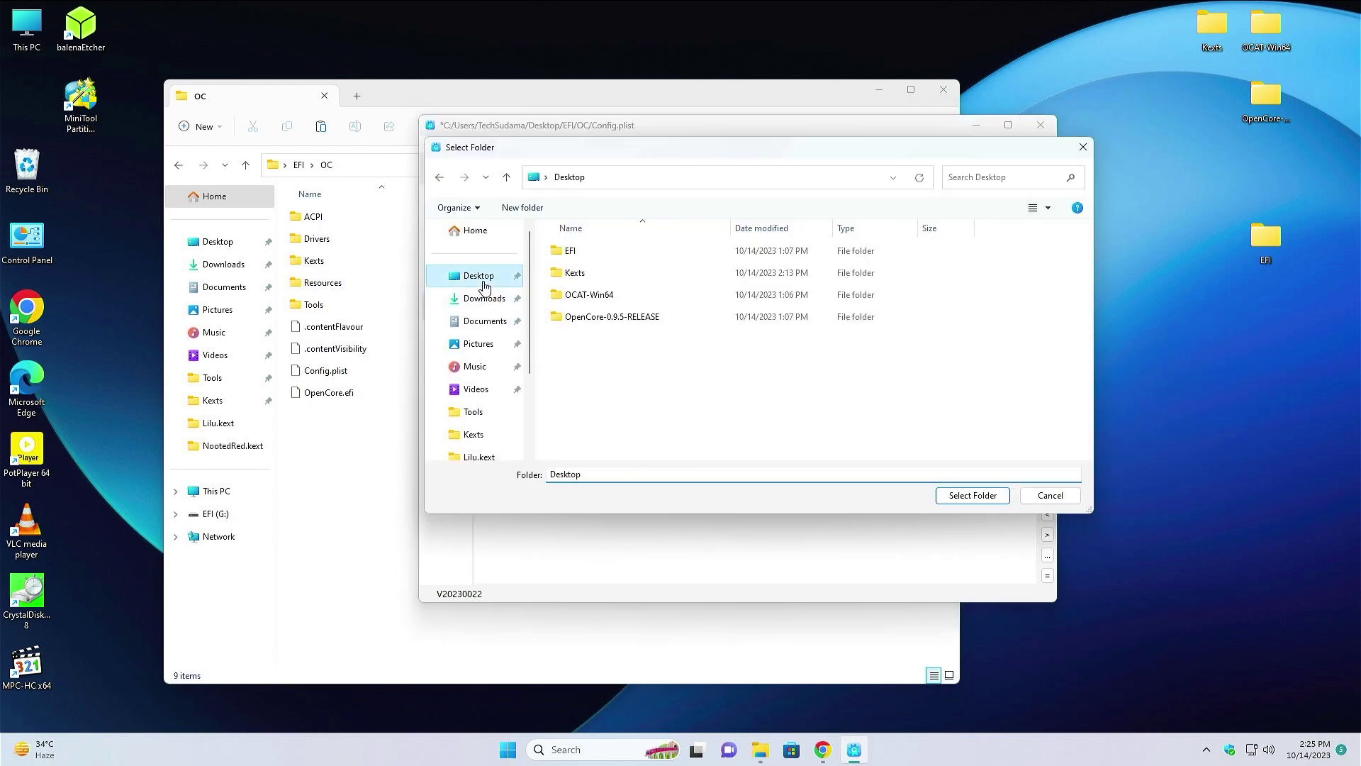
double_click(560, 252)
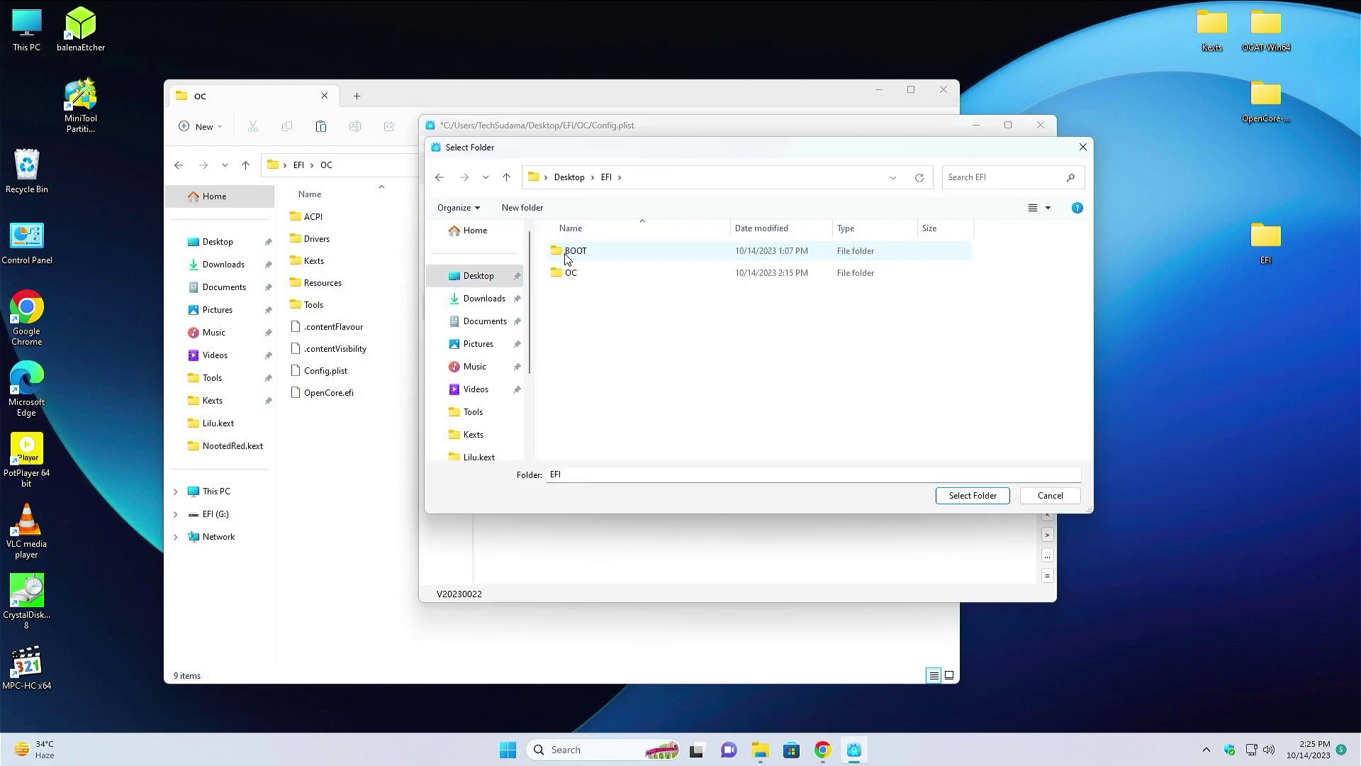
double_click(568, 272)
double_click(578, 295)
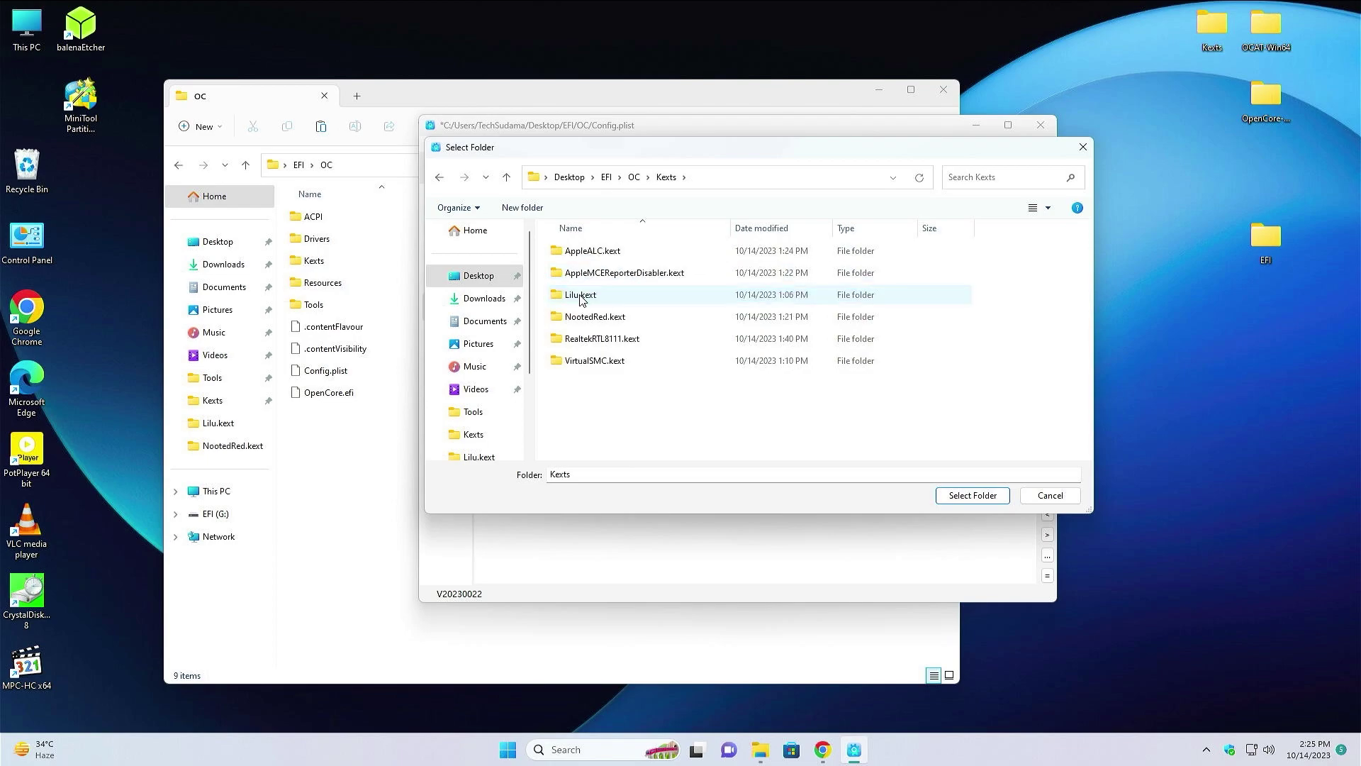
left_click(582, 296)
left_click(993, 502)
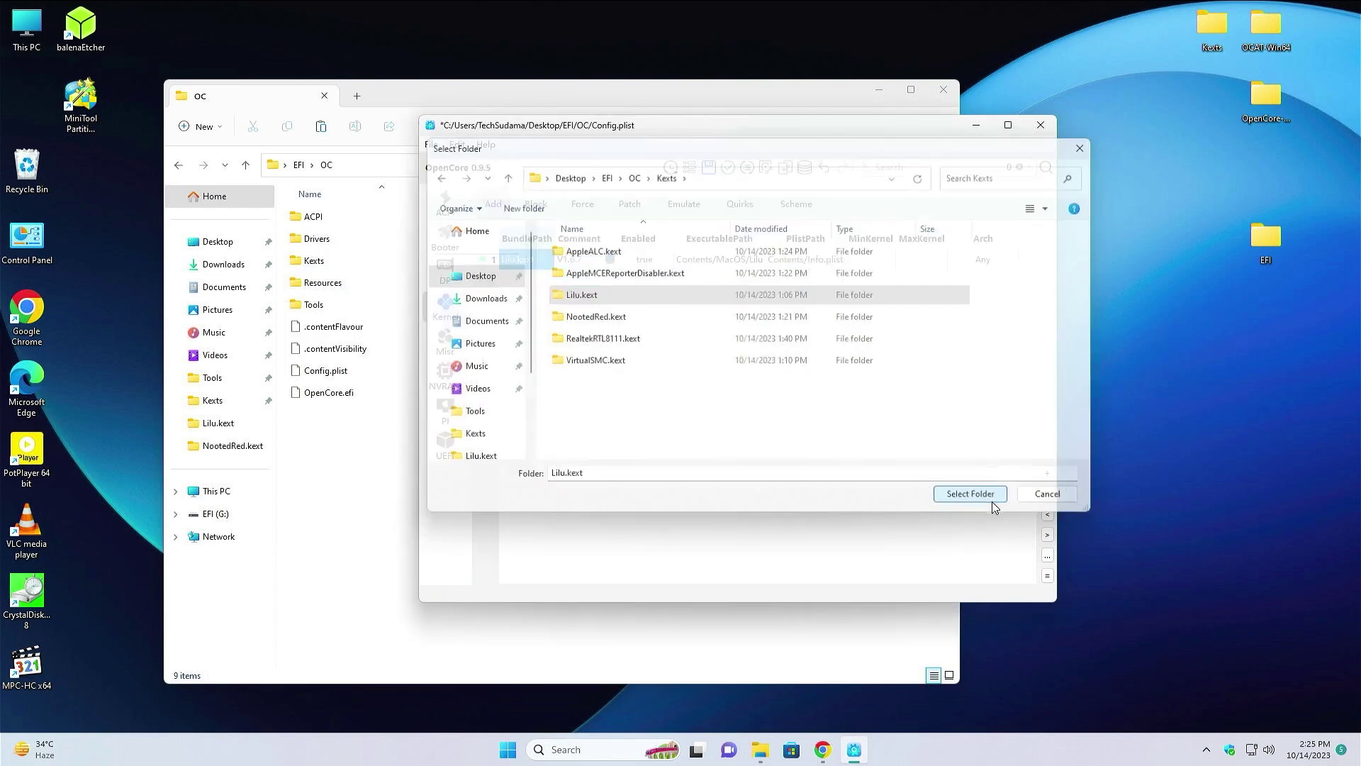
Add VirtualSMC.kext and the remaining kexts from the Kexts folder.
left_click(1047, 473)
left_click(943, 359)
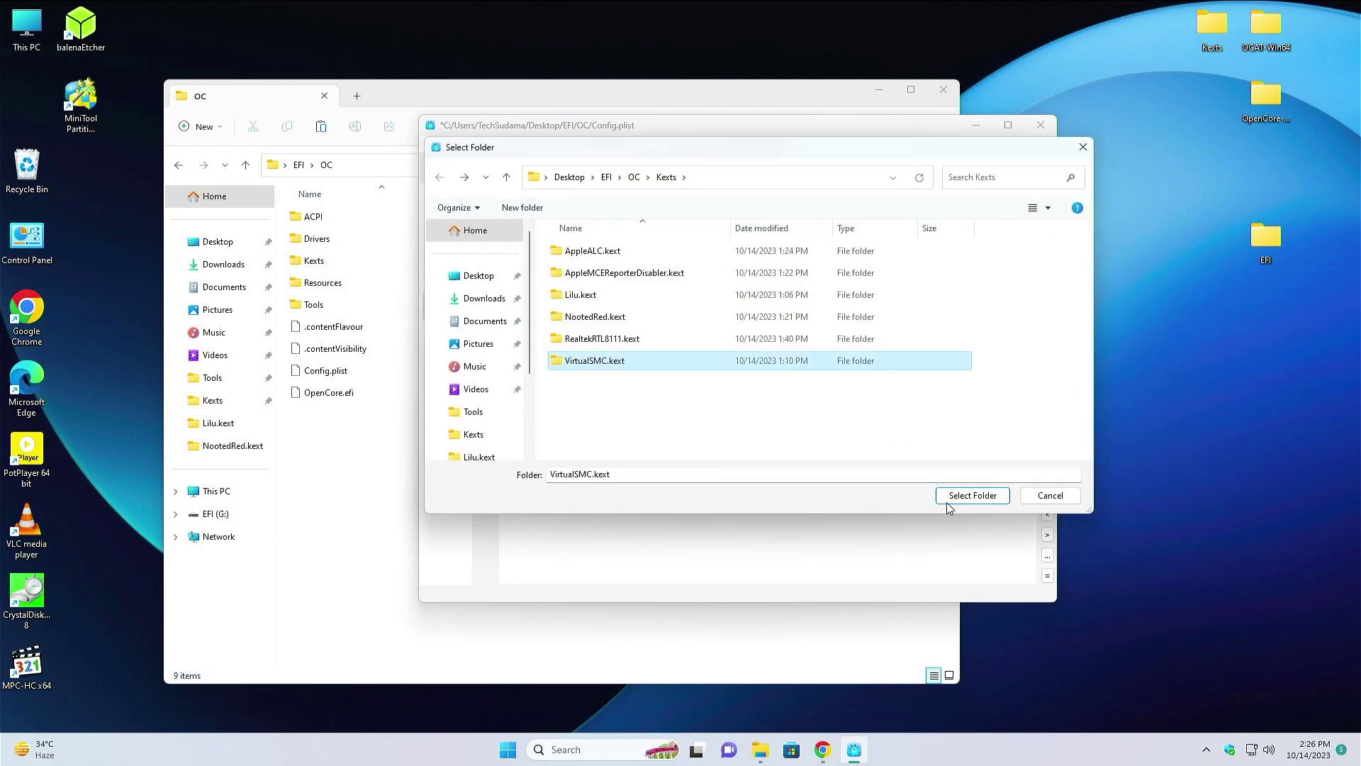
left_click(965, 494)
left_click(1047, 473)
key("ctrl+a")
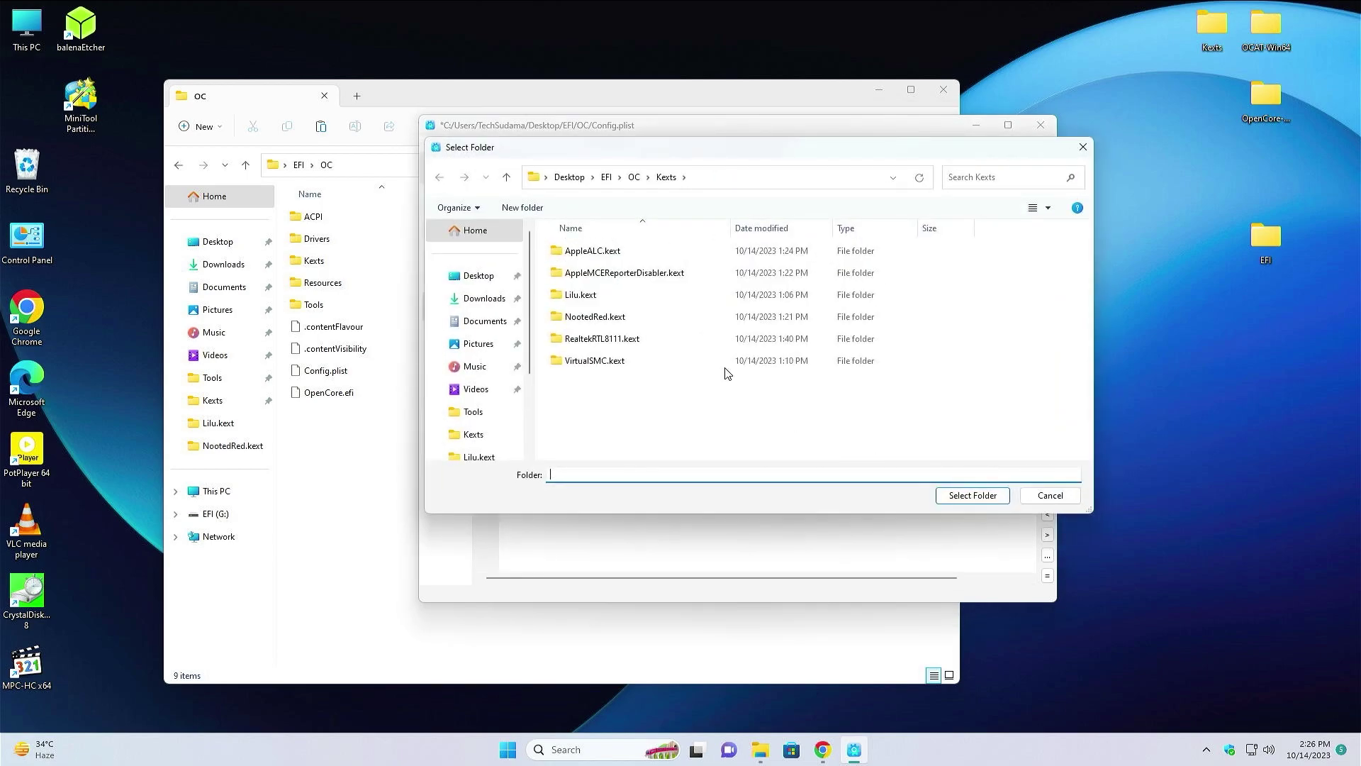
key("Return")
Import the bundled patches.plist kernel patches into the Kernel Patch list.
left_click(628, 211)
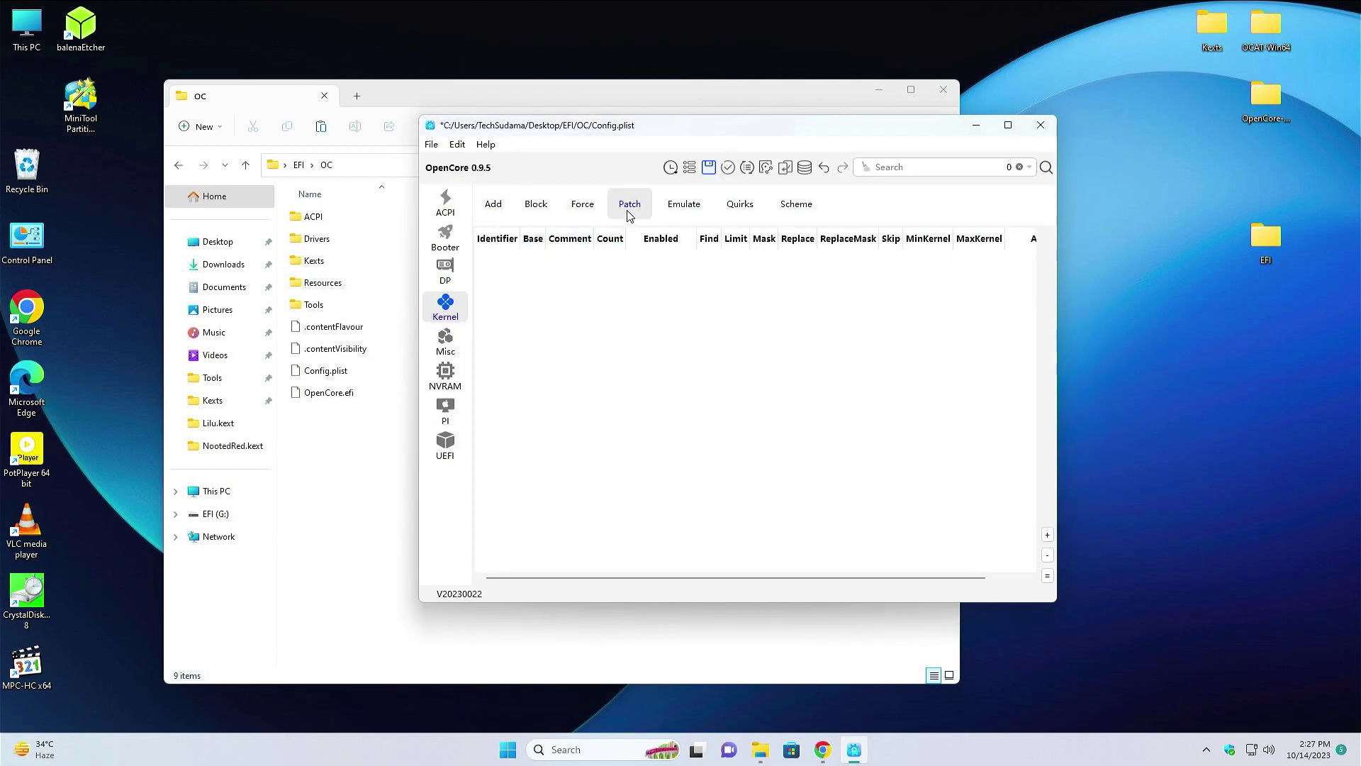
left_click(1047, 576)
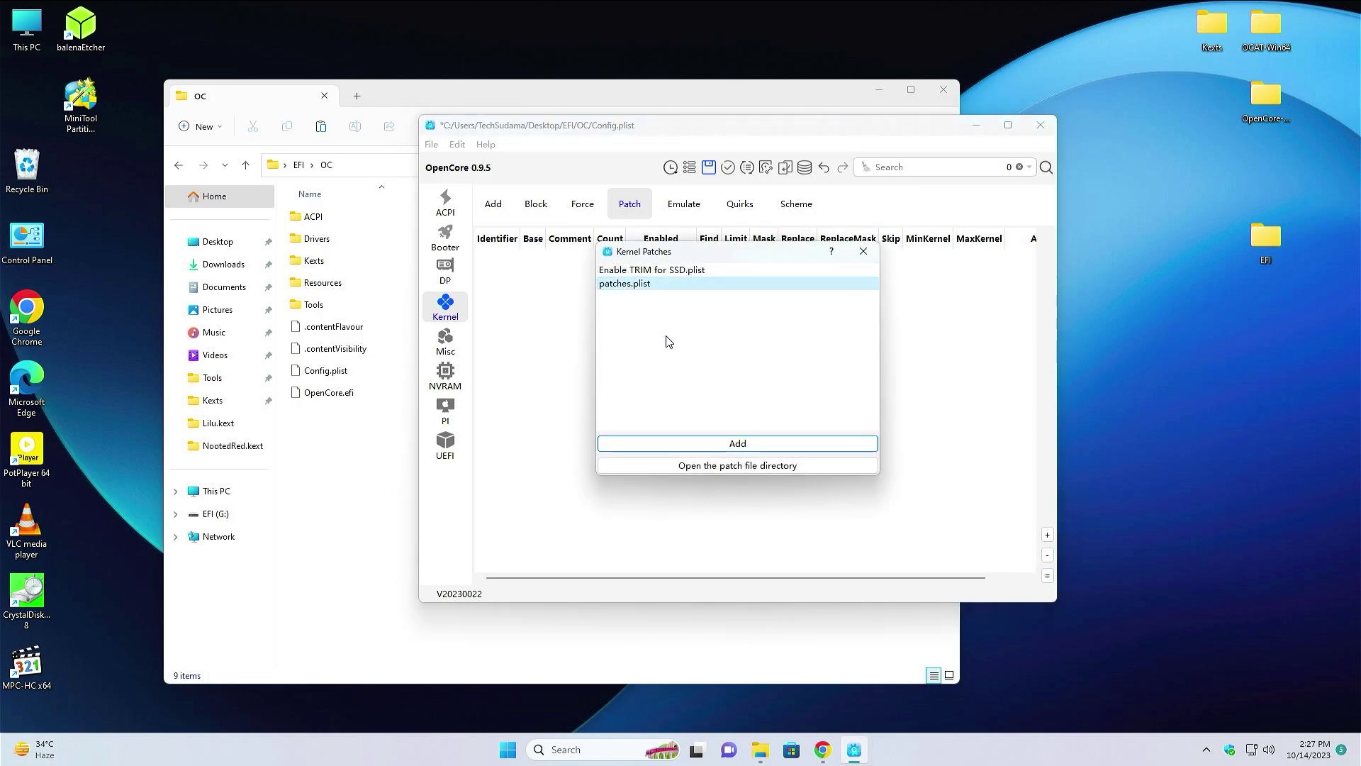
left_click(730, 452)
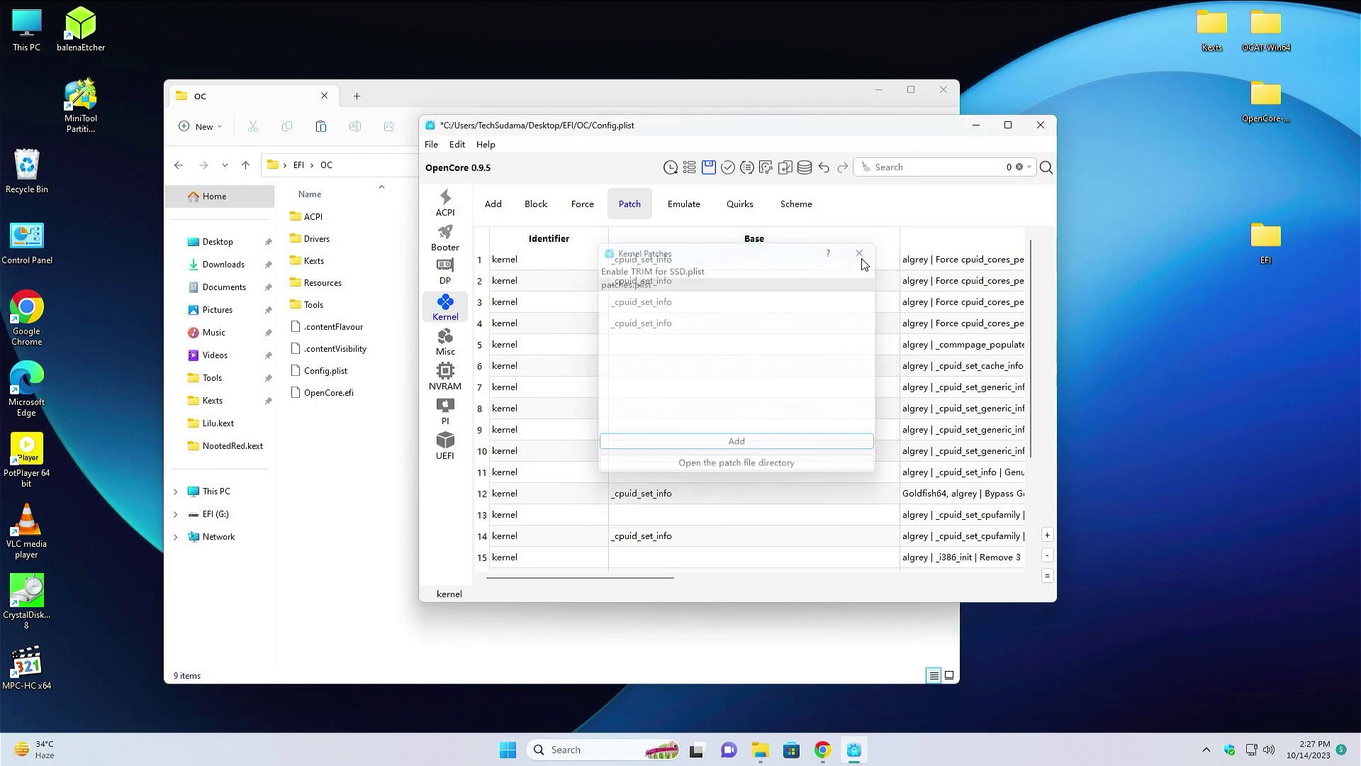
left_click_drag(640, 582, 919, 578)
Change patch 4's Replace value from BA00000000 to BA06000000.
left_click(742, 328)
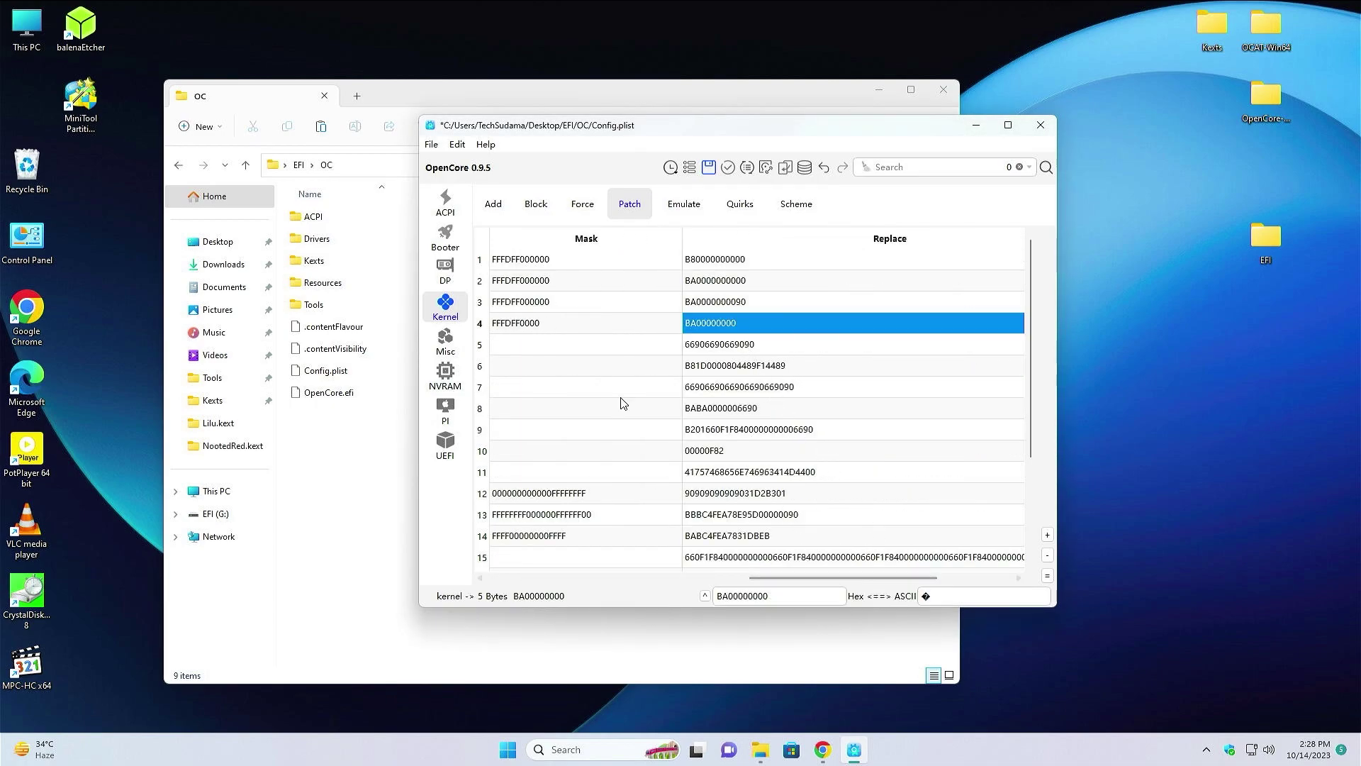
left_click(604, 323)
left_click(702, 327)
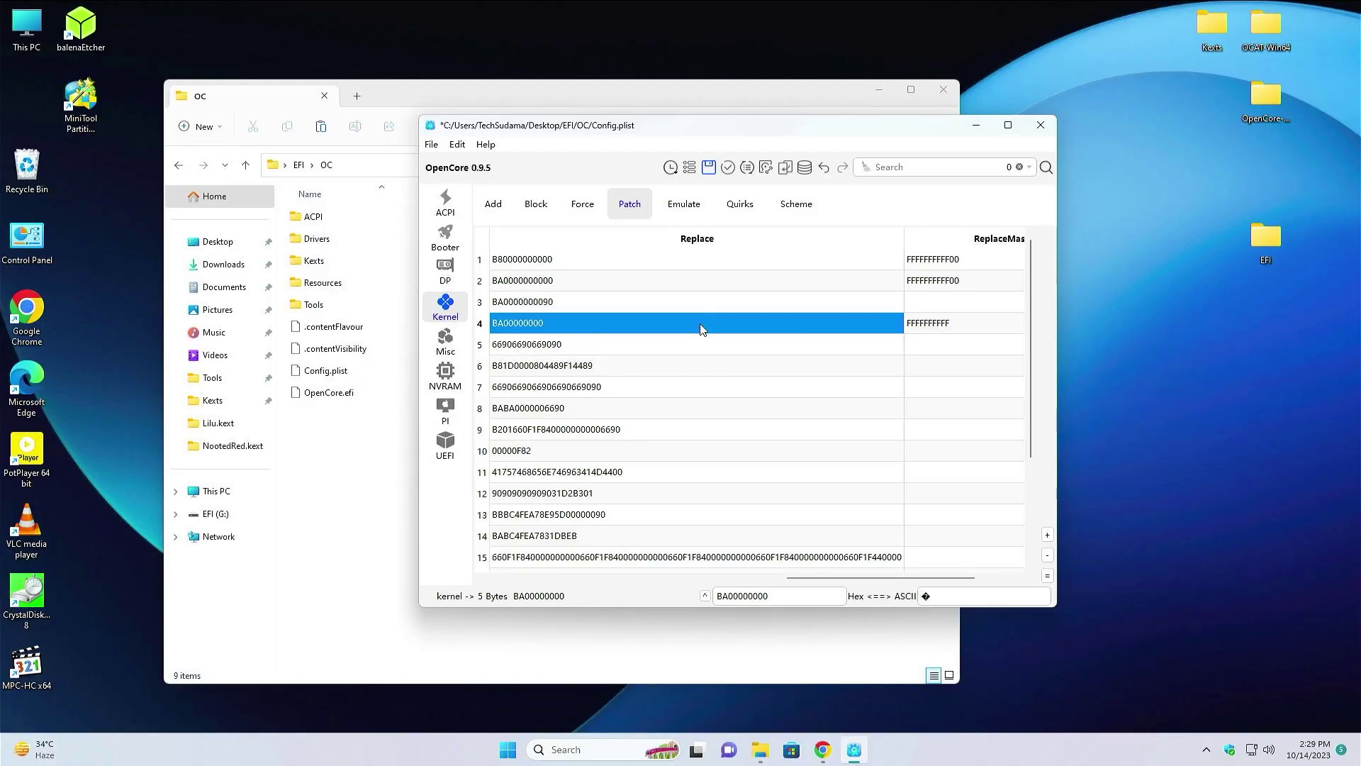
double_click(597, 325)
type("60107")
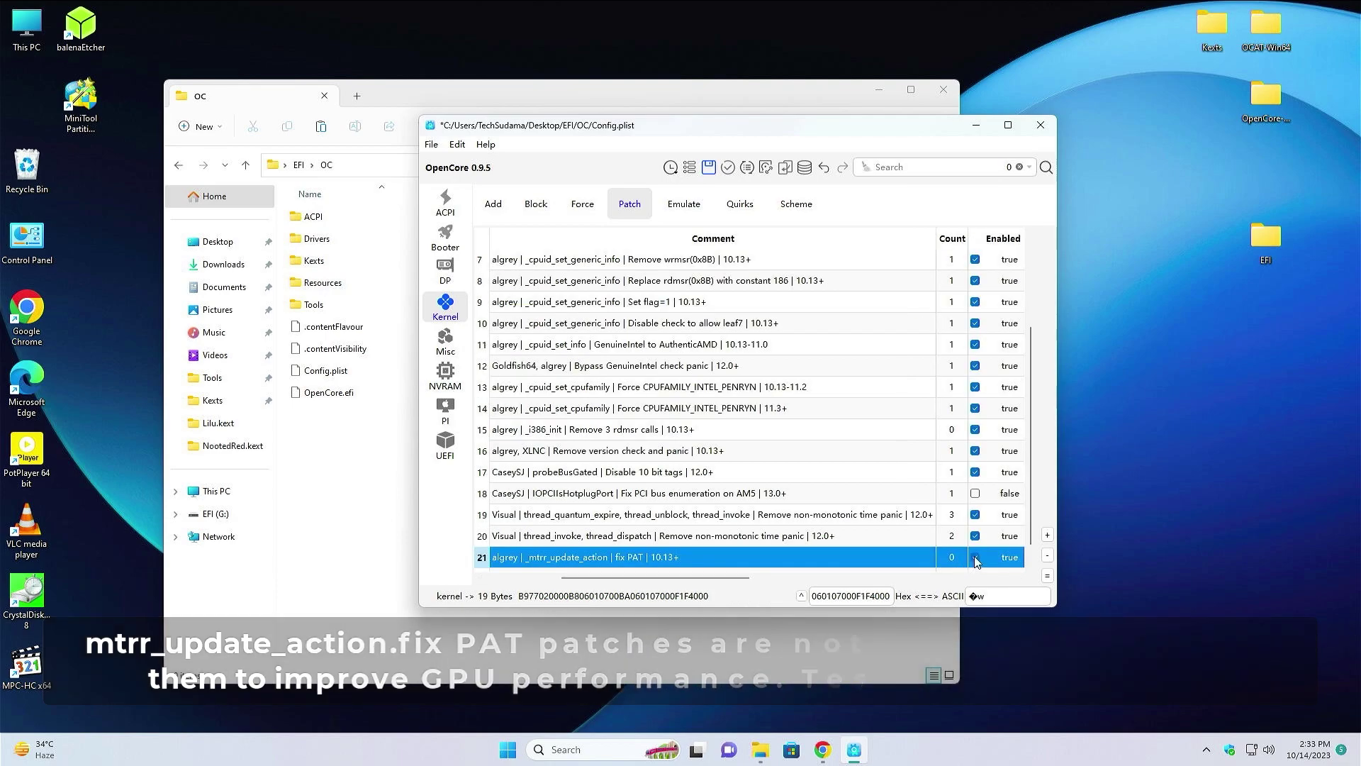
left_click(808, 496)
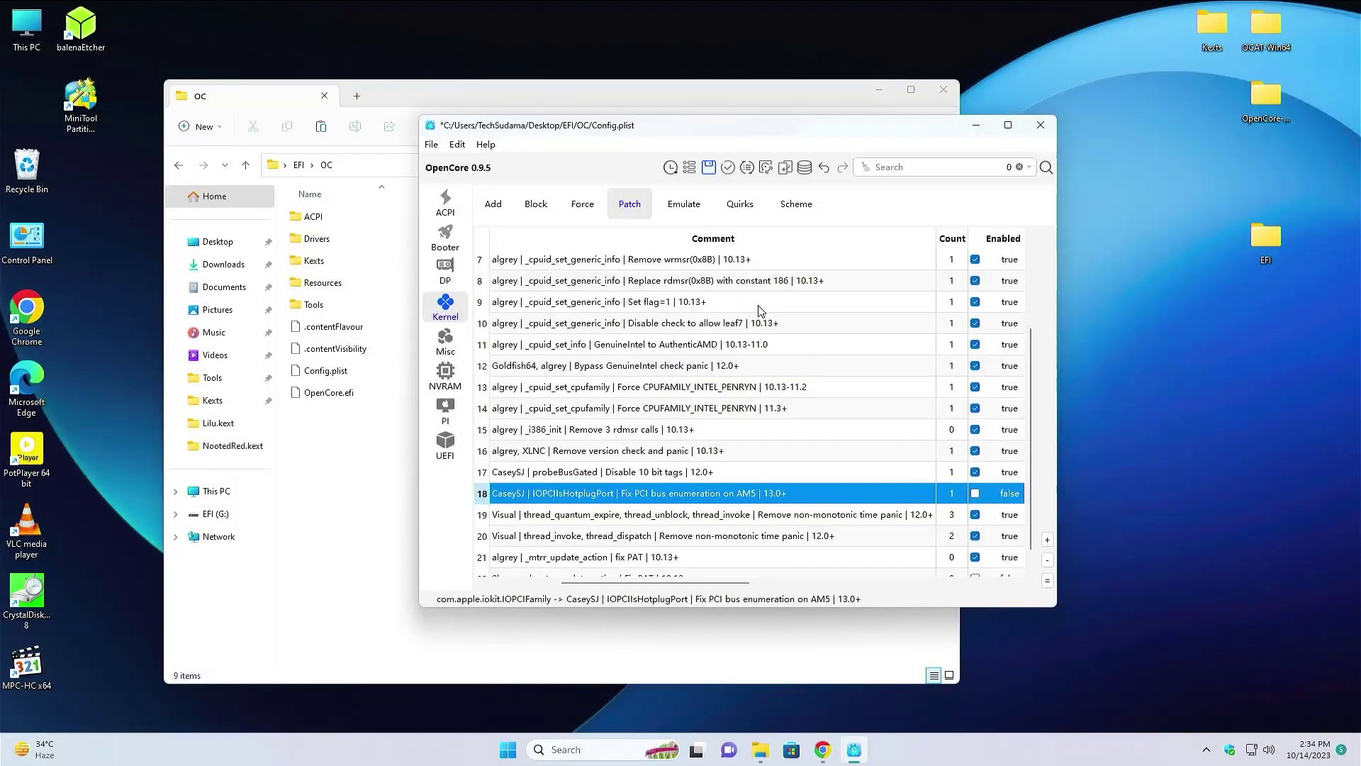
Look over the Kernel Emulate and Quirks tabs, where PanicNoKextDump and XhciPortLimit are enabled.
left_click(697, 205)
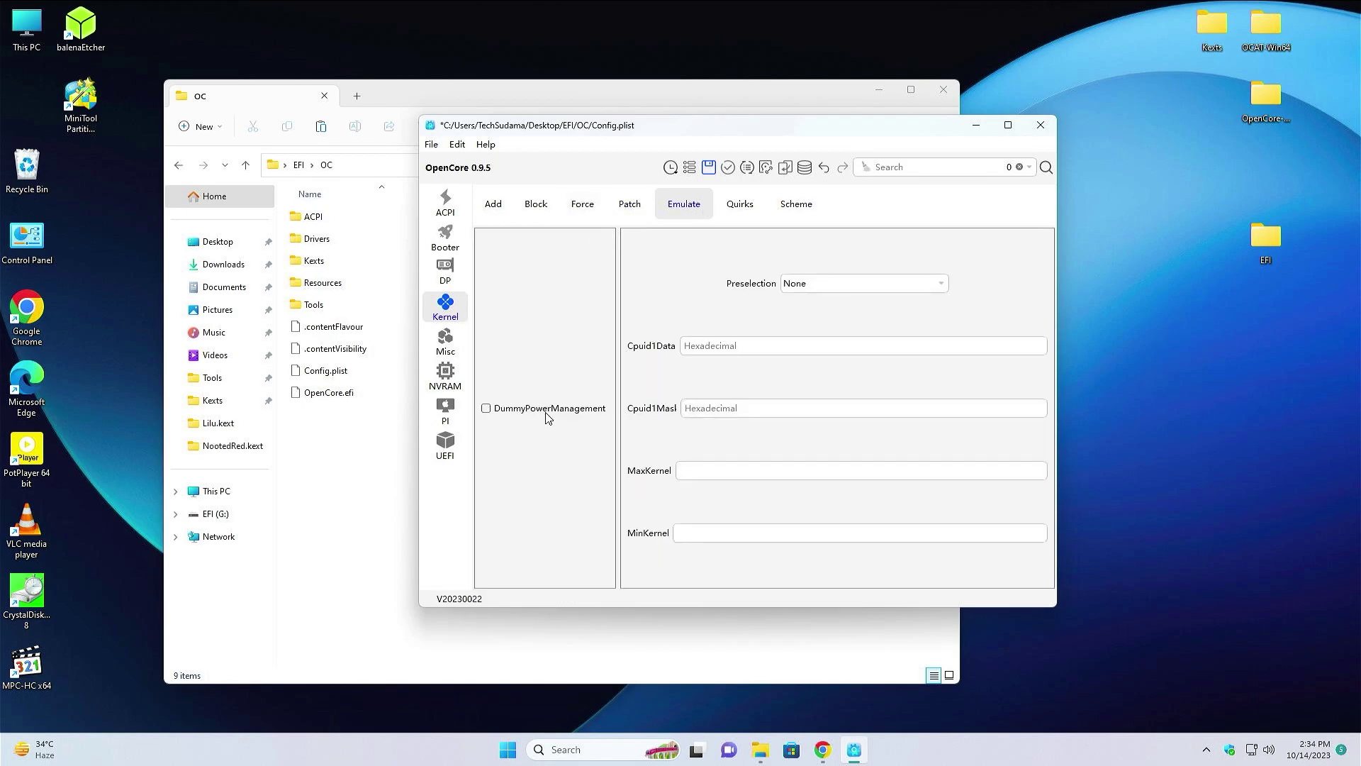
left_click(737, 207)
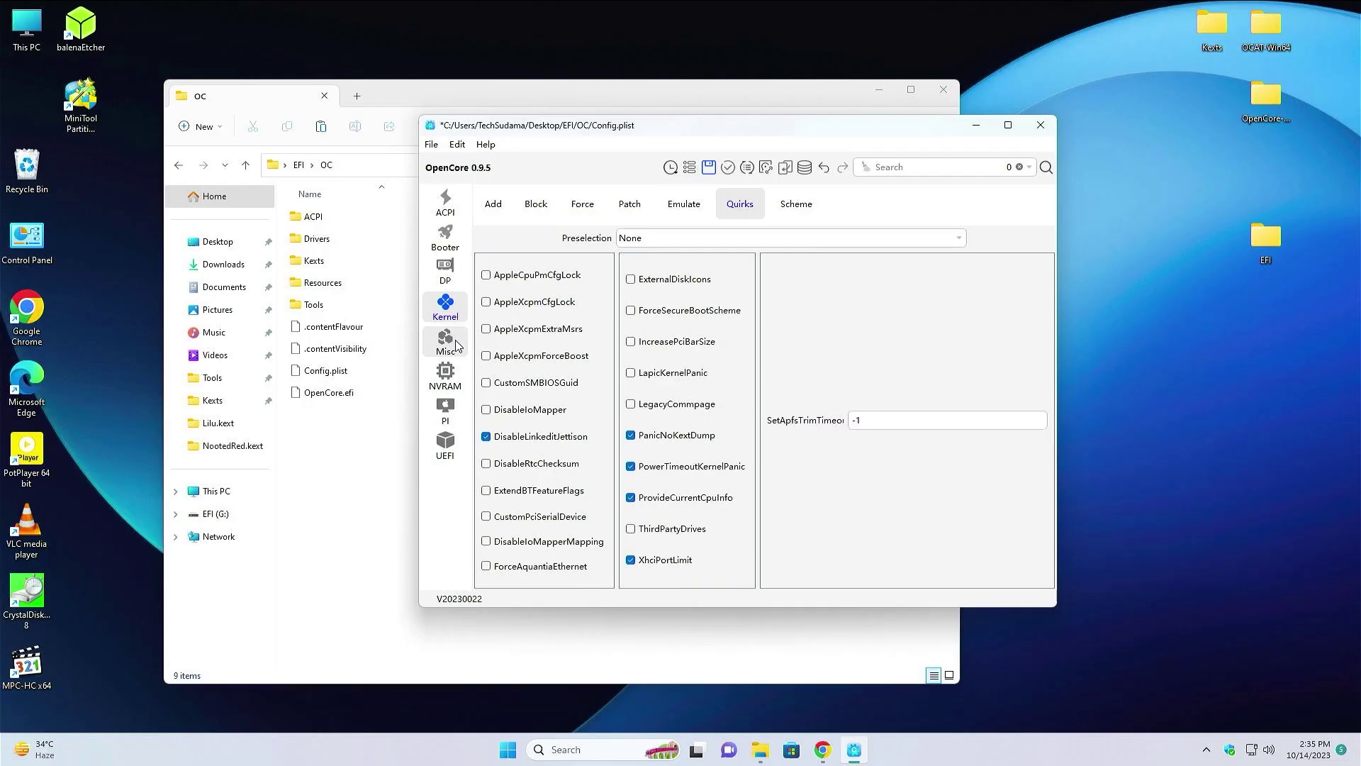
left_click(457, 346)
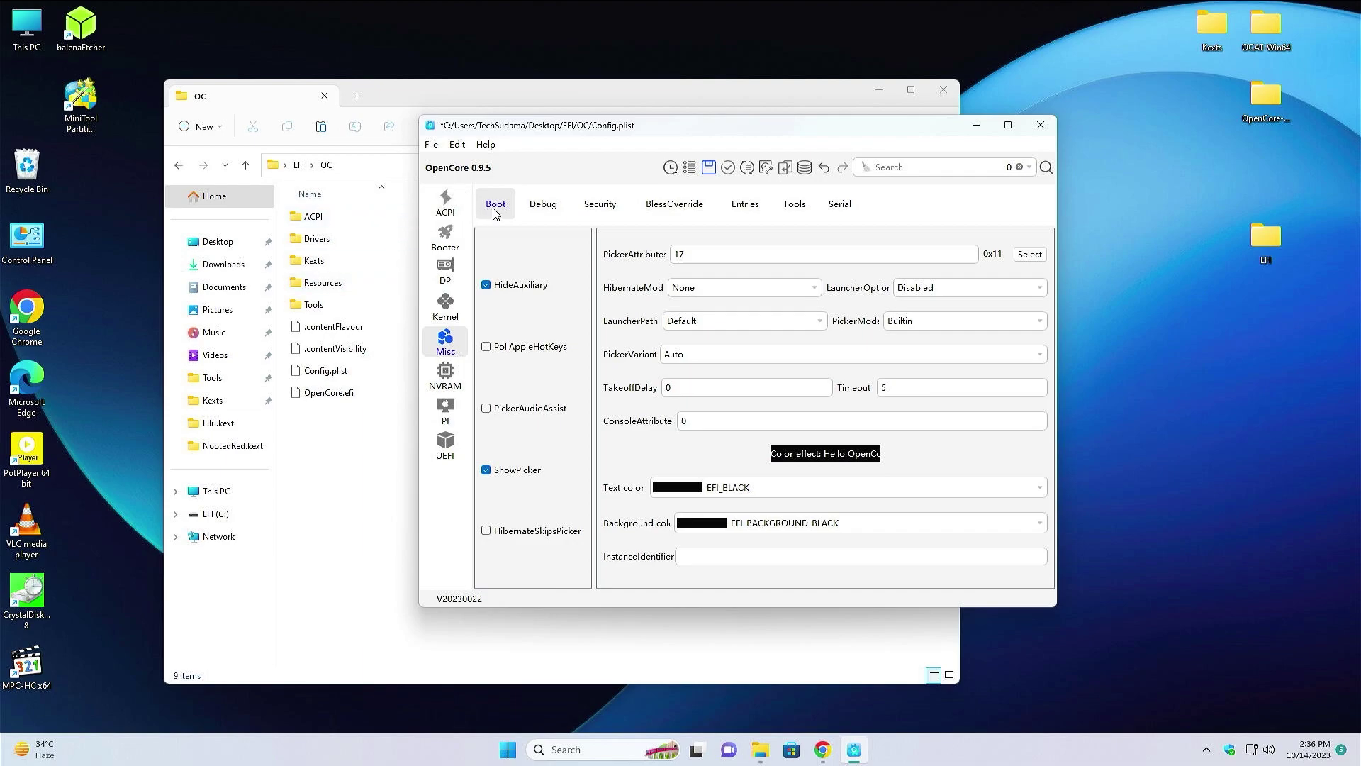
In Misc Security, enable AllowSetDefault, set Vault to Optional and select the ScanPolicy value.
left_click(543, 205)
left_click(496, 204)
left_click(551, 211)
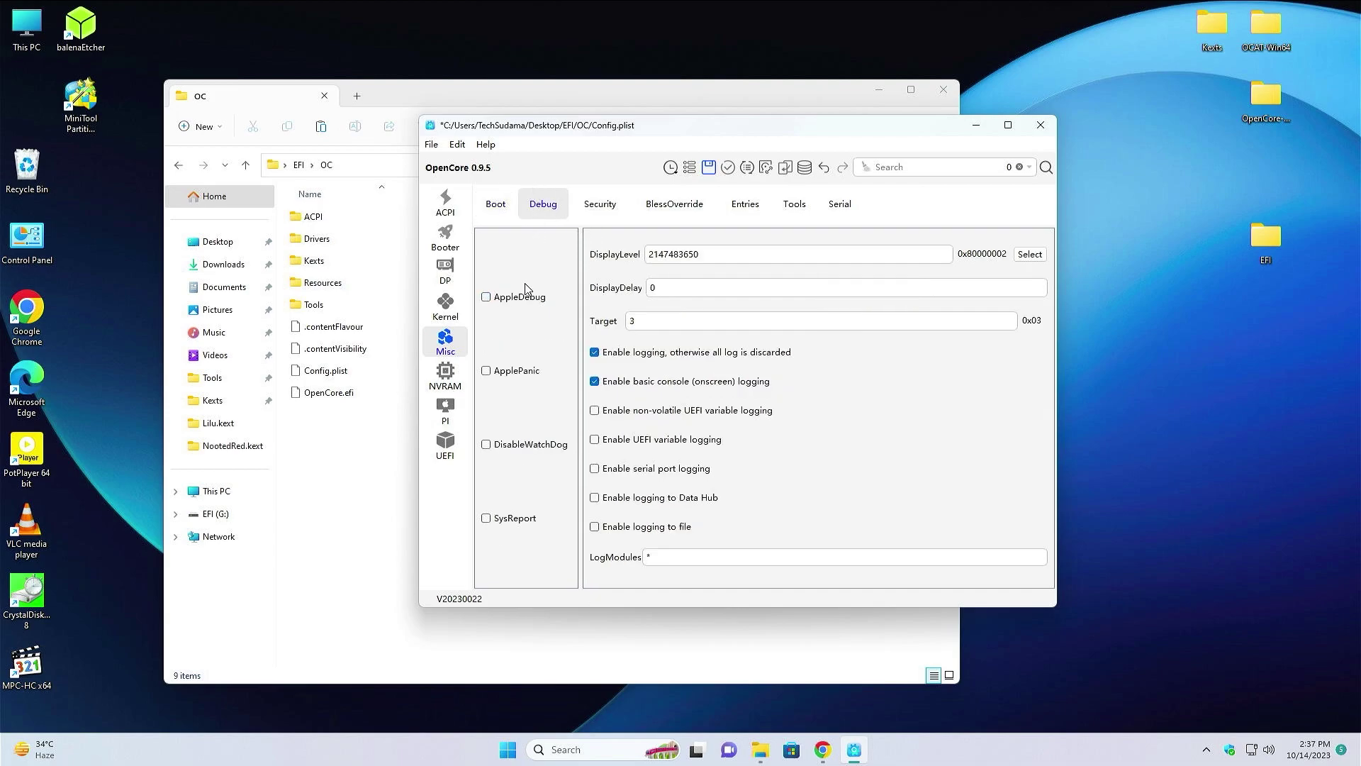
left_click(599, 210)
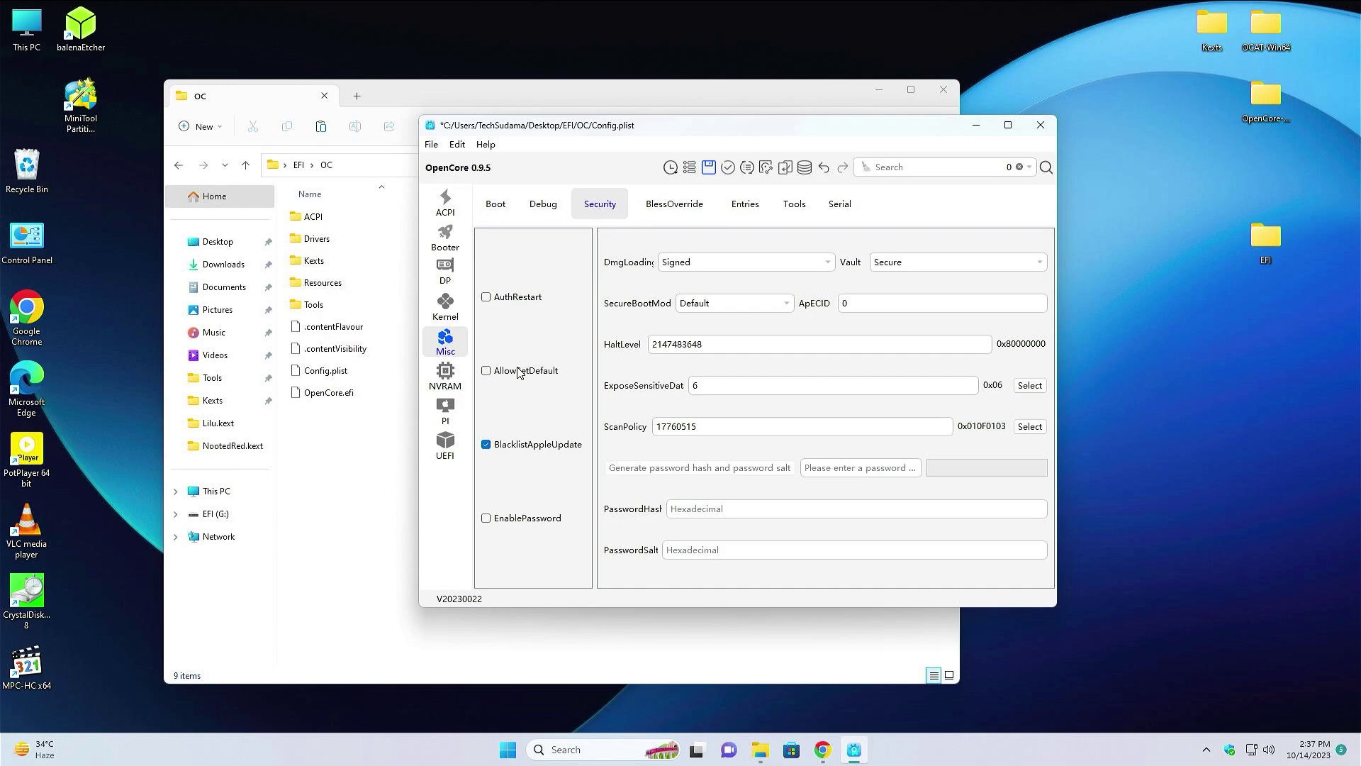
left_click(1028, 263)
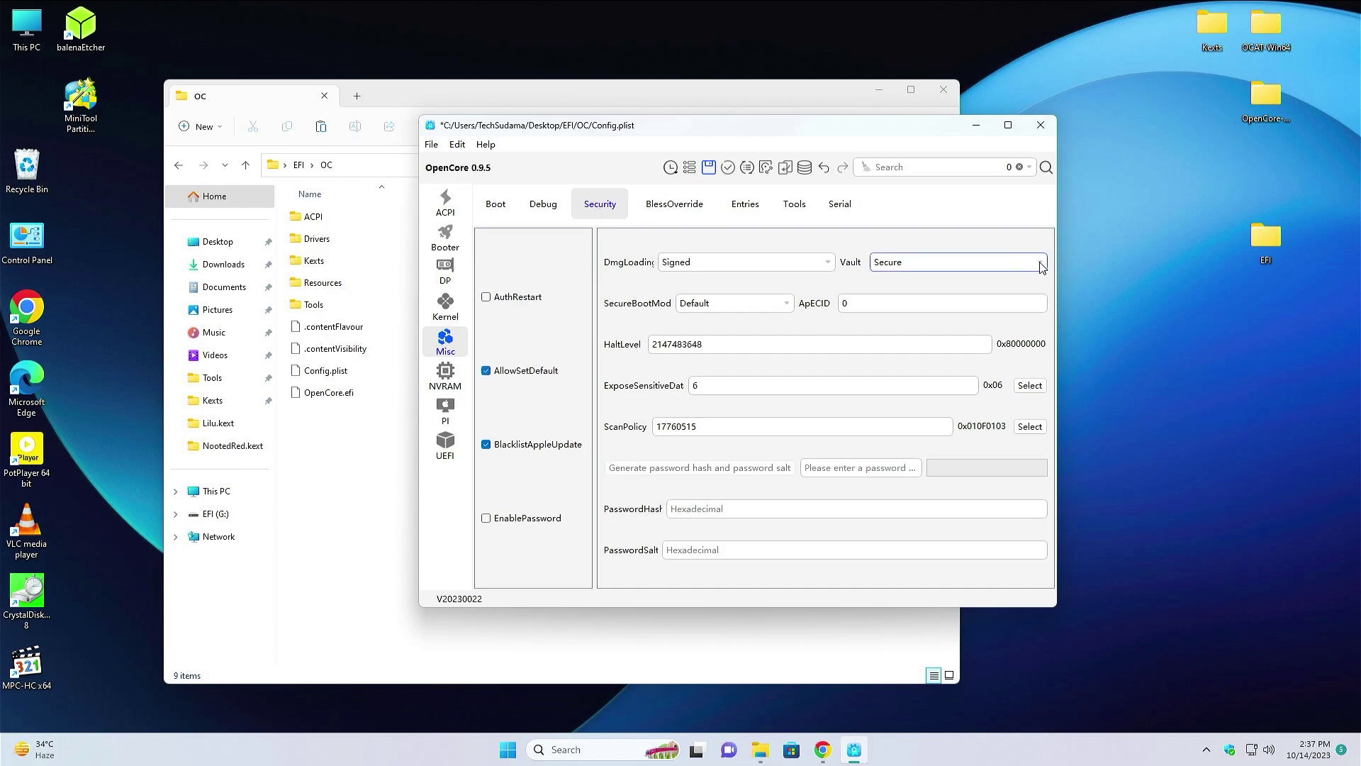
left_click(1040, 263)
left_click(911, 285)
left_click_drag(702, 426, 646, 424)
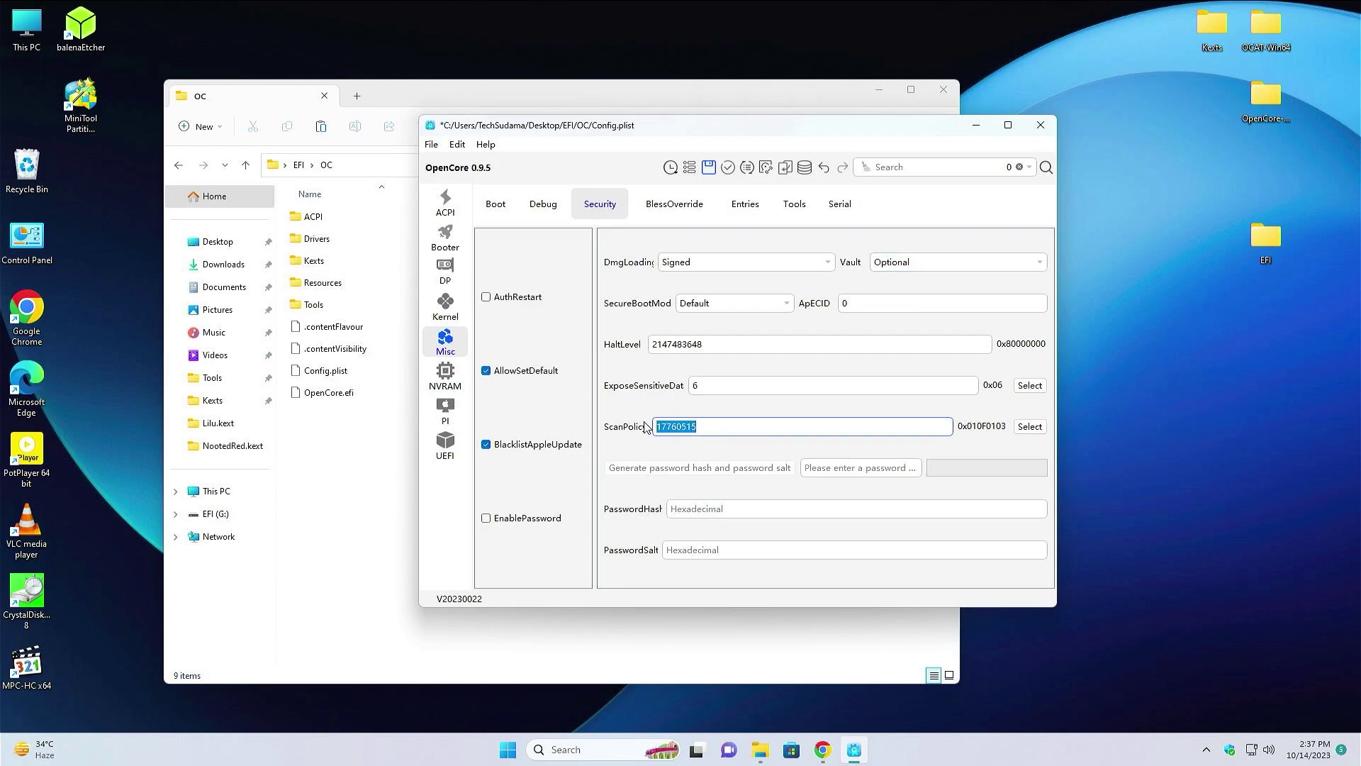
Set ScanPolicy to 0 and delete the #INFO key under the third NVRAM Add UUID.
type("0")
left_click(444, 380)
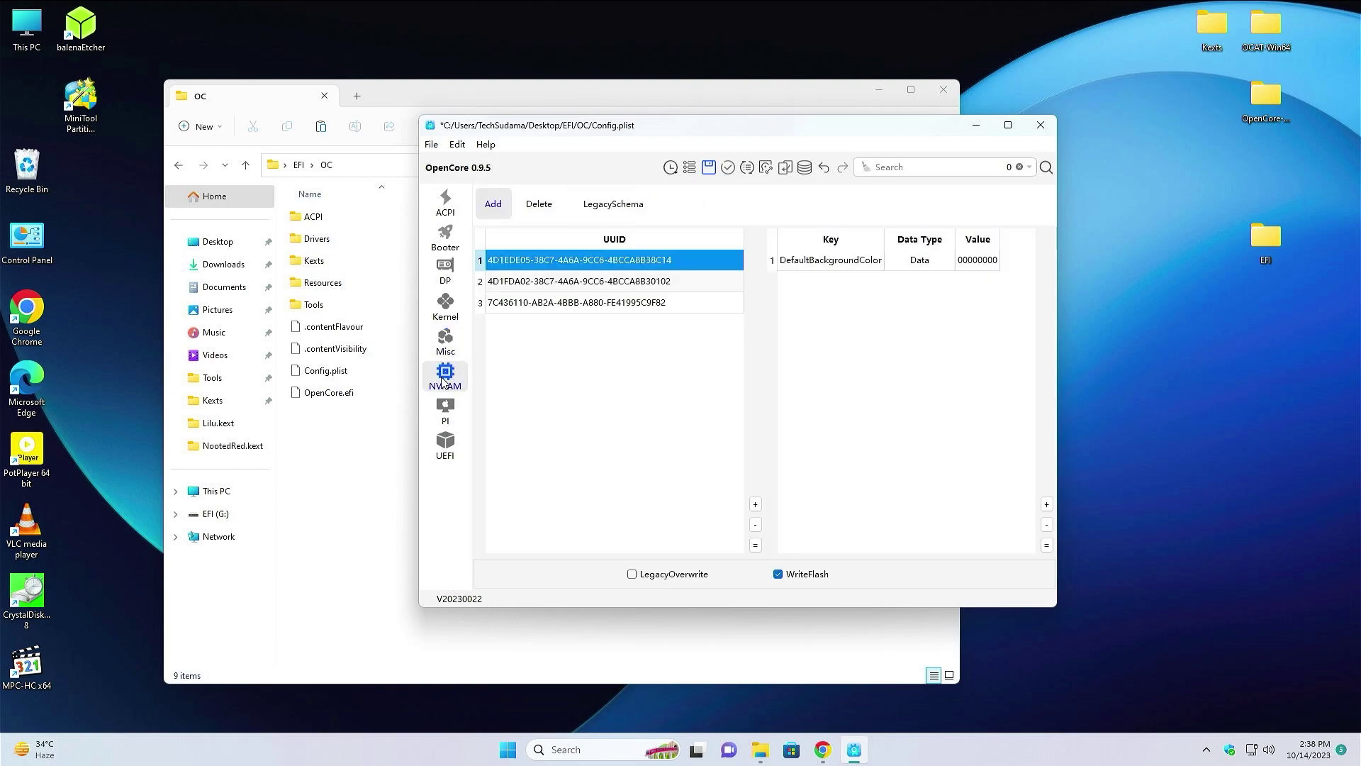
left_click(665, 305)
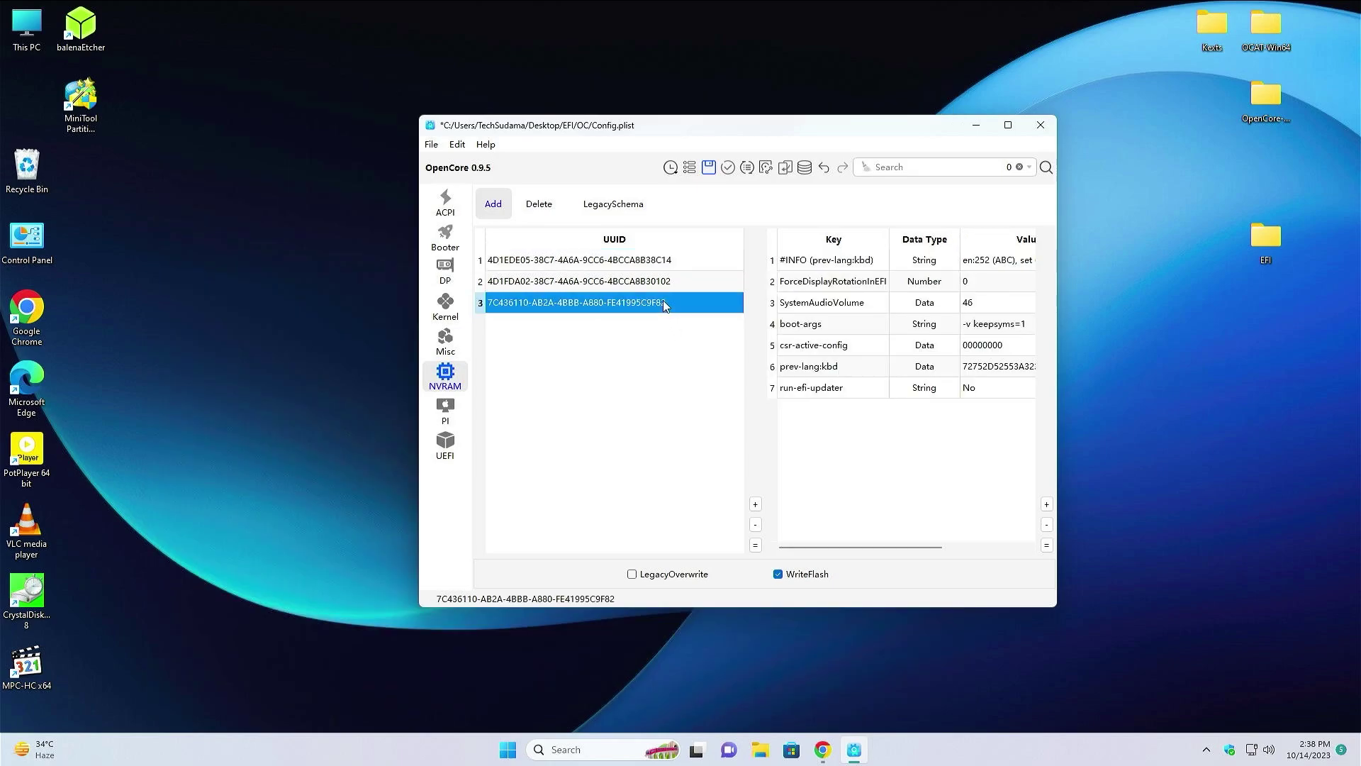
left_click(782, 263)
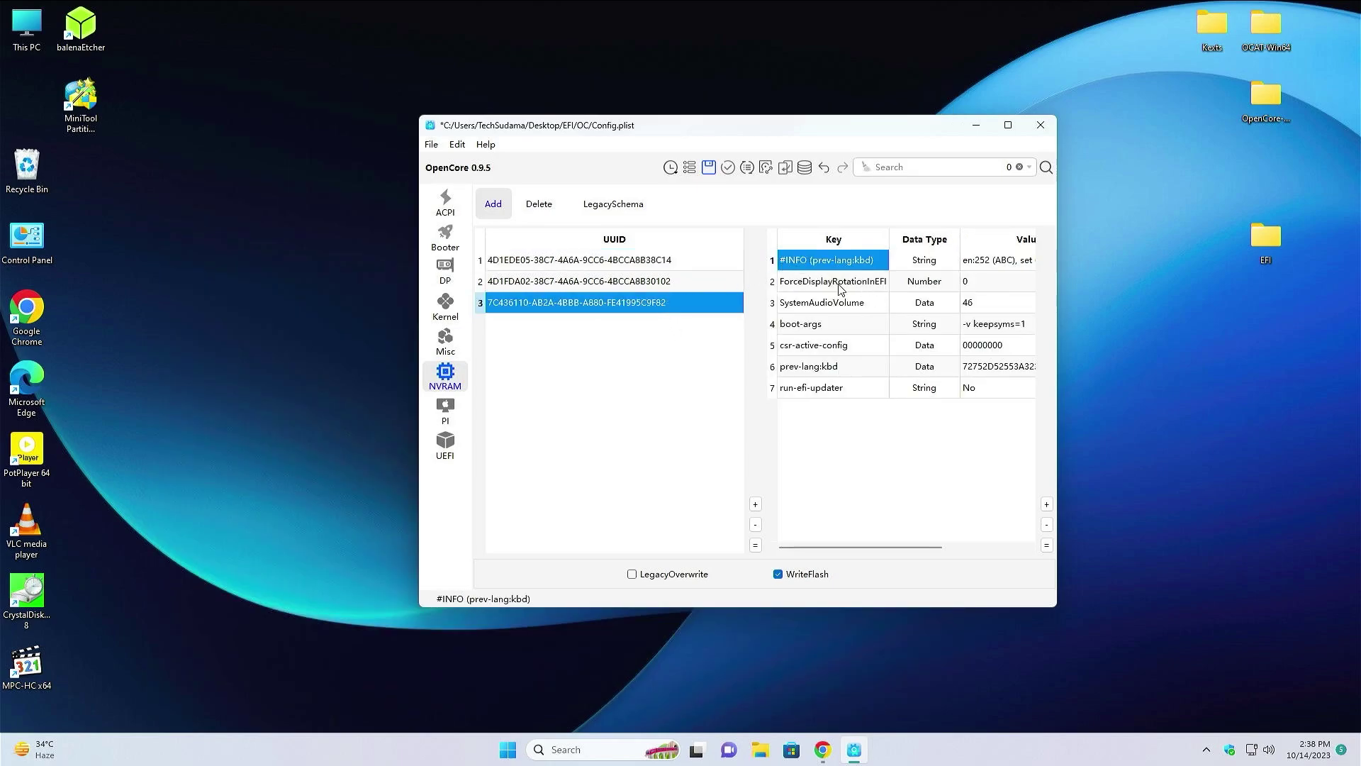
key("Delete")
left_click(998, 345)
Clear prev-lang:kbd, set csr-active-config to 67000000 and select boot-args for editing.
double_click(1000, 345)
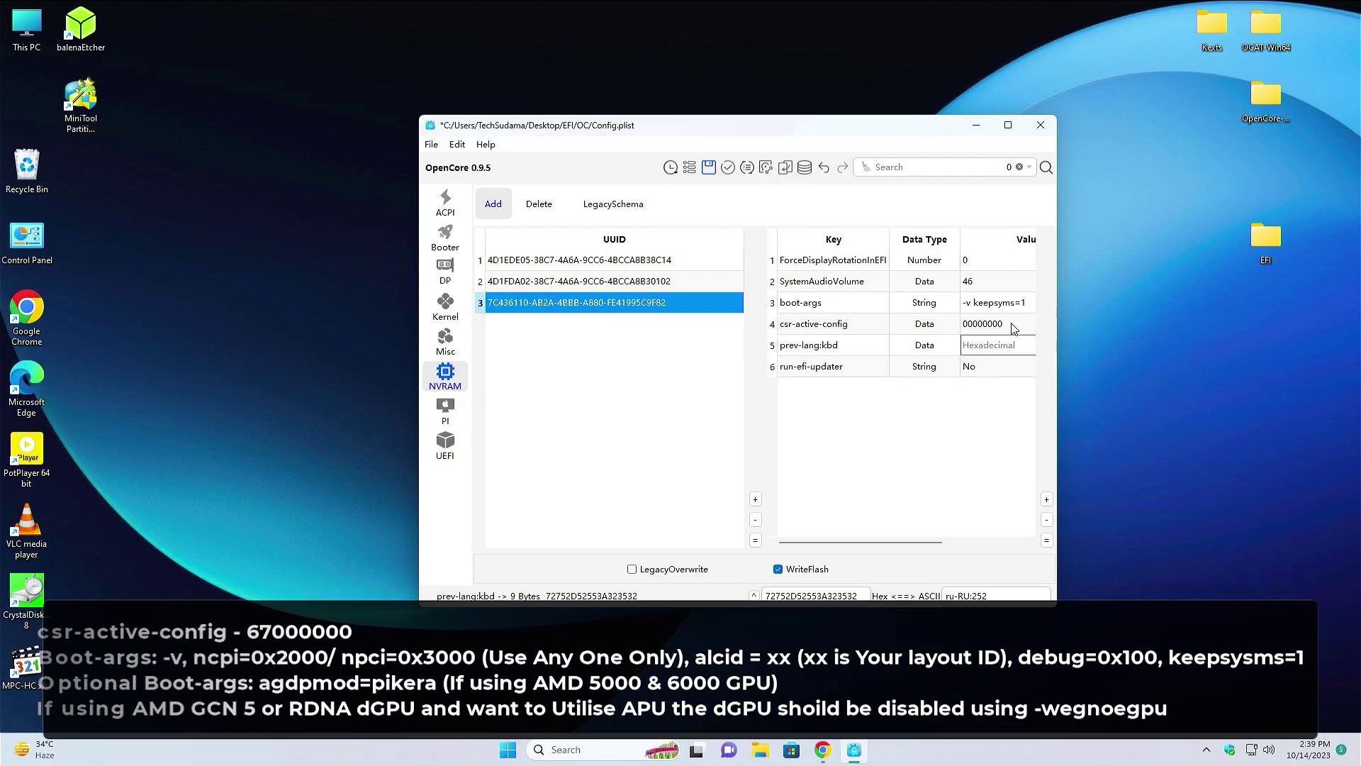
left_click(1011, 324)
double_click(1011, 324)
type("67000000")
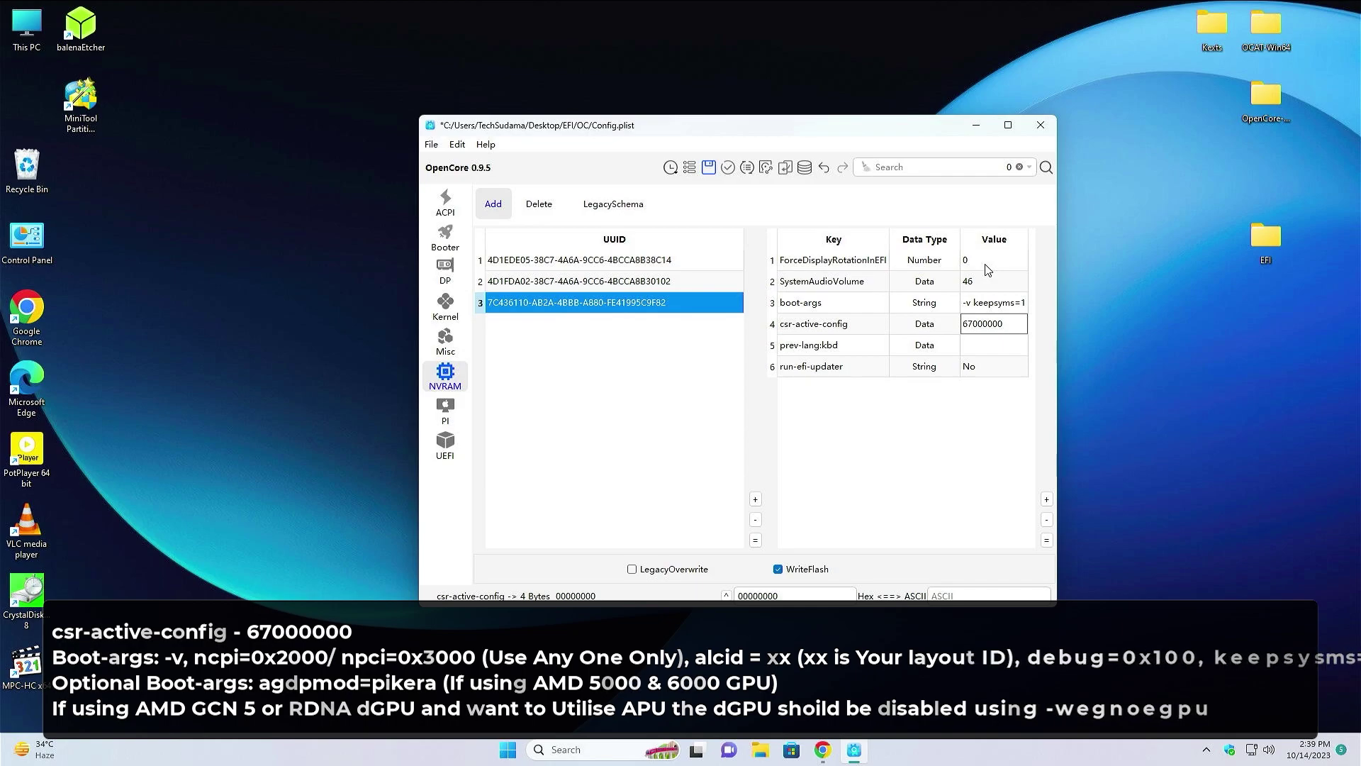
left_click(982, 309)
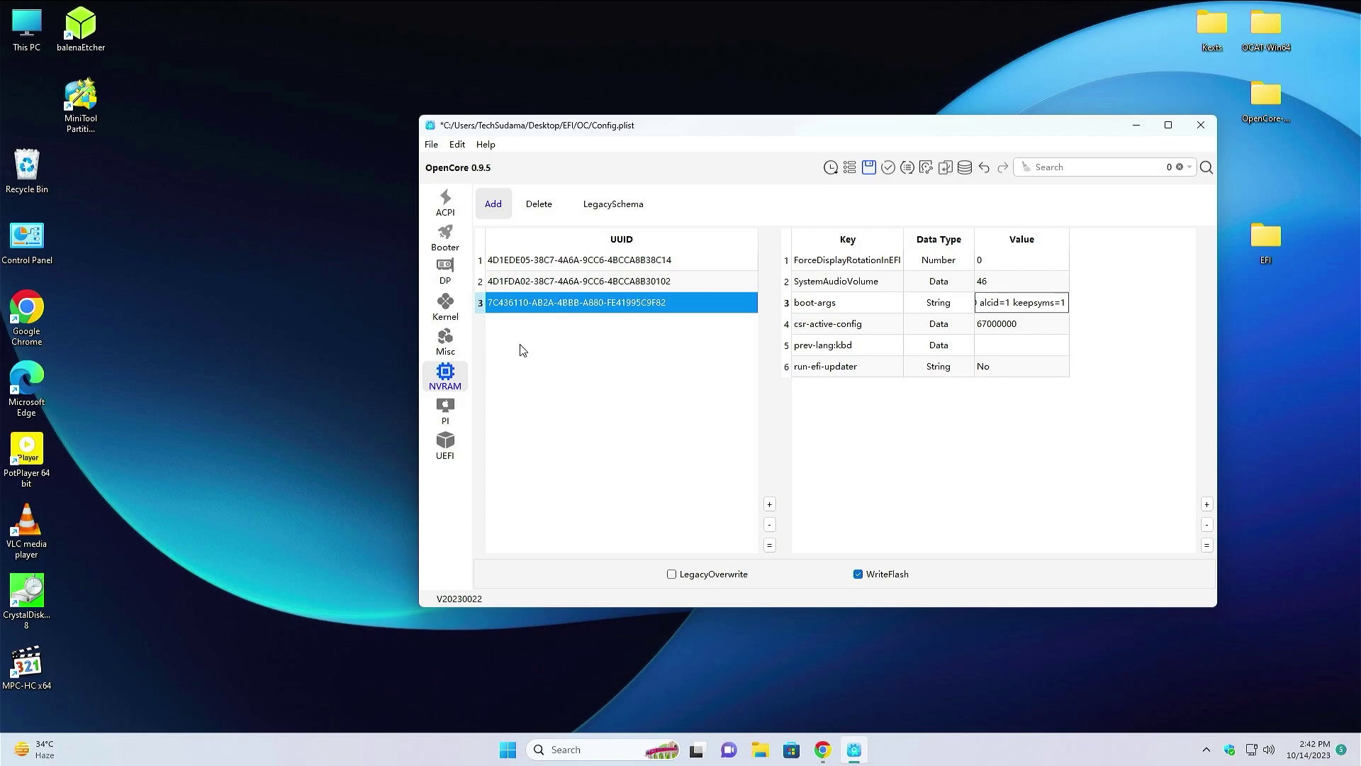
Set SystemProductName to iMac20,1, generate new serial, MLB and UUID, keep UpdateSMBIOSMode as Create.
left_click(458, 410)
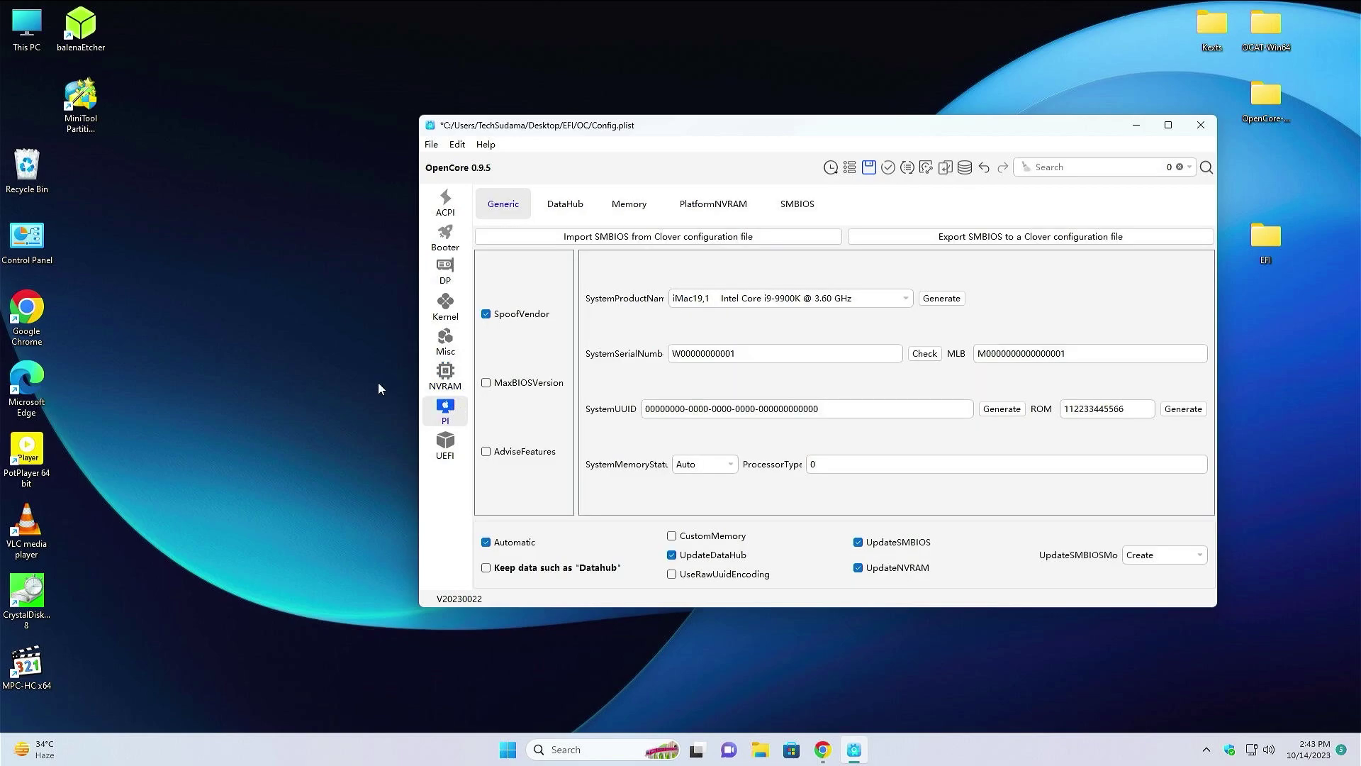
left_click(907, 299)
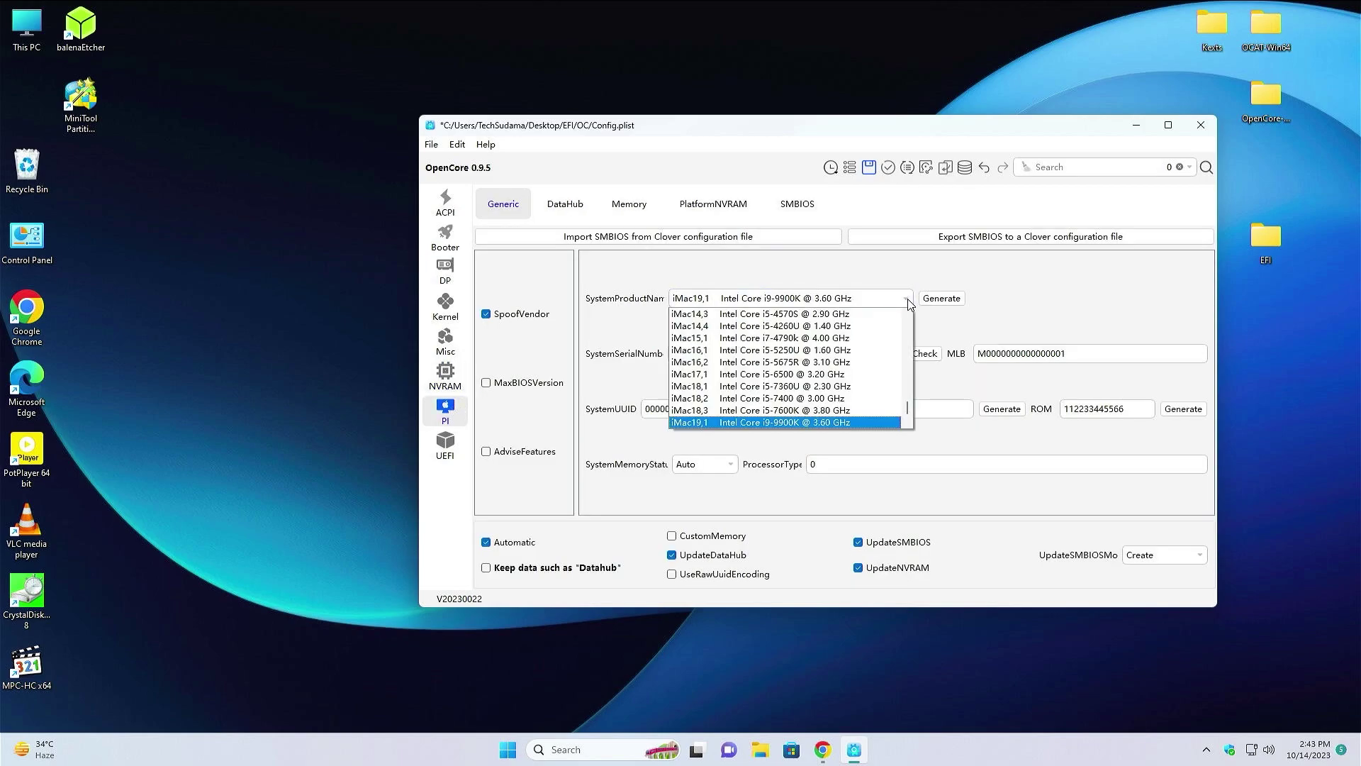
scroll(912, 415, "down", 1)
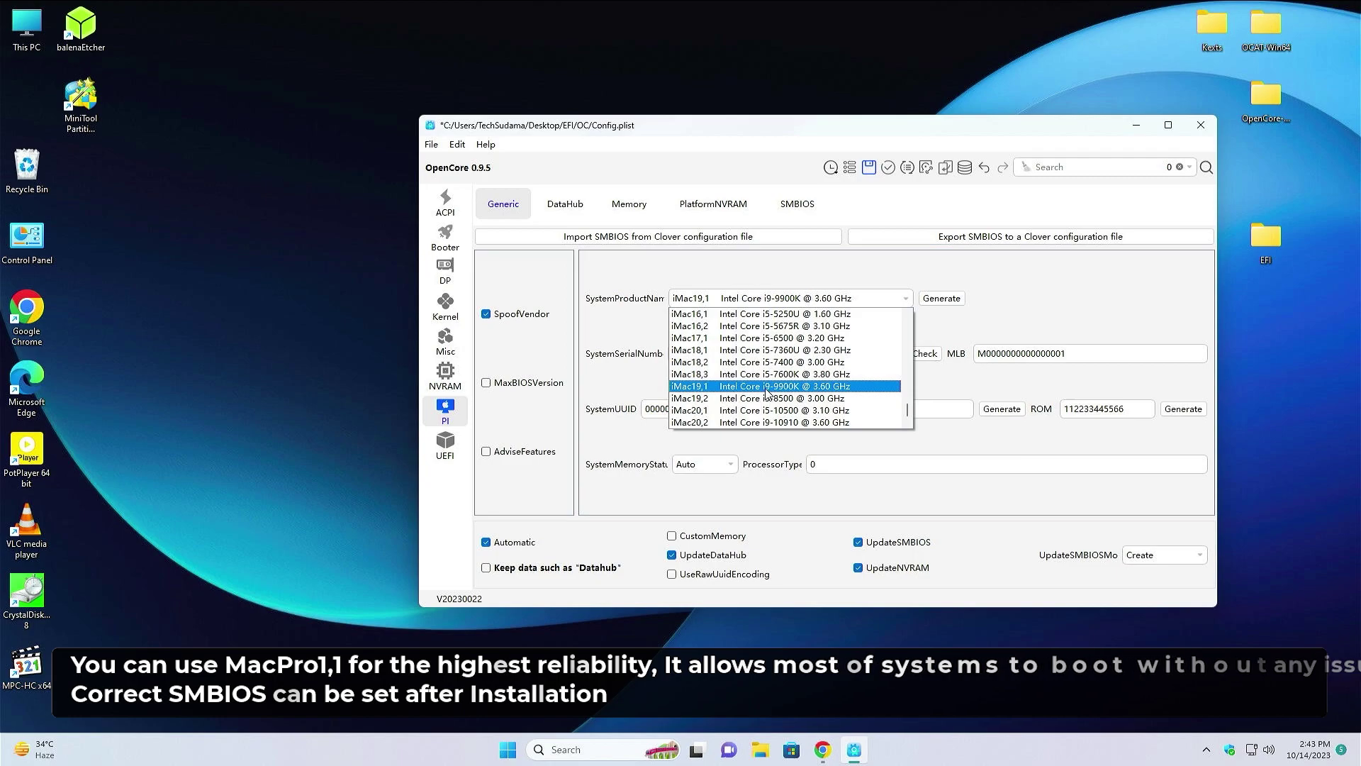
left_click(713, 411)
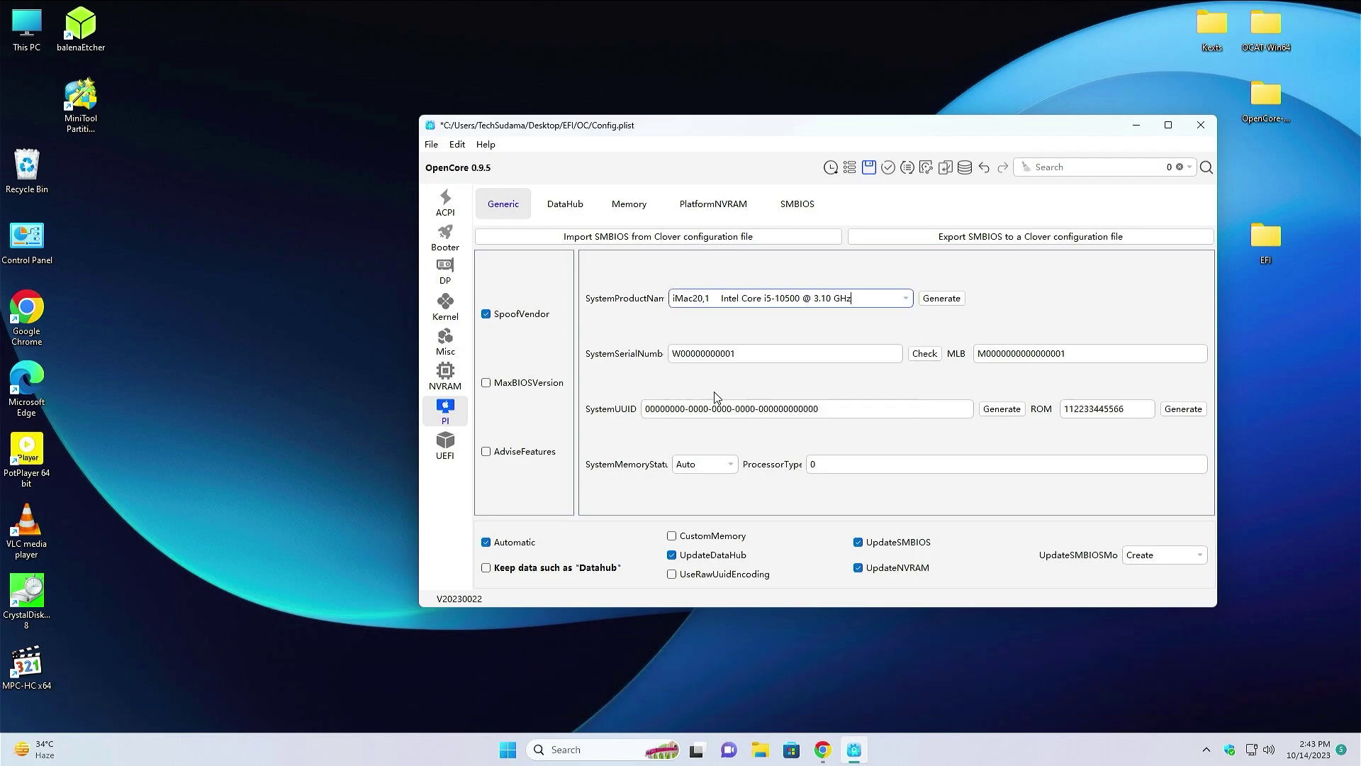
left_click(939, 298)
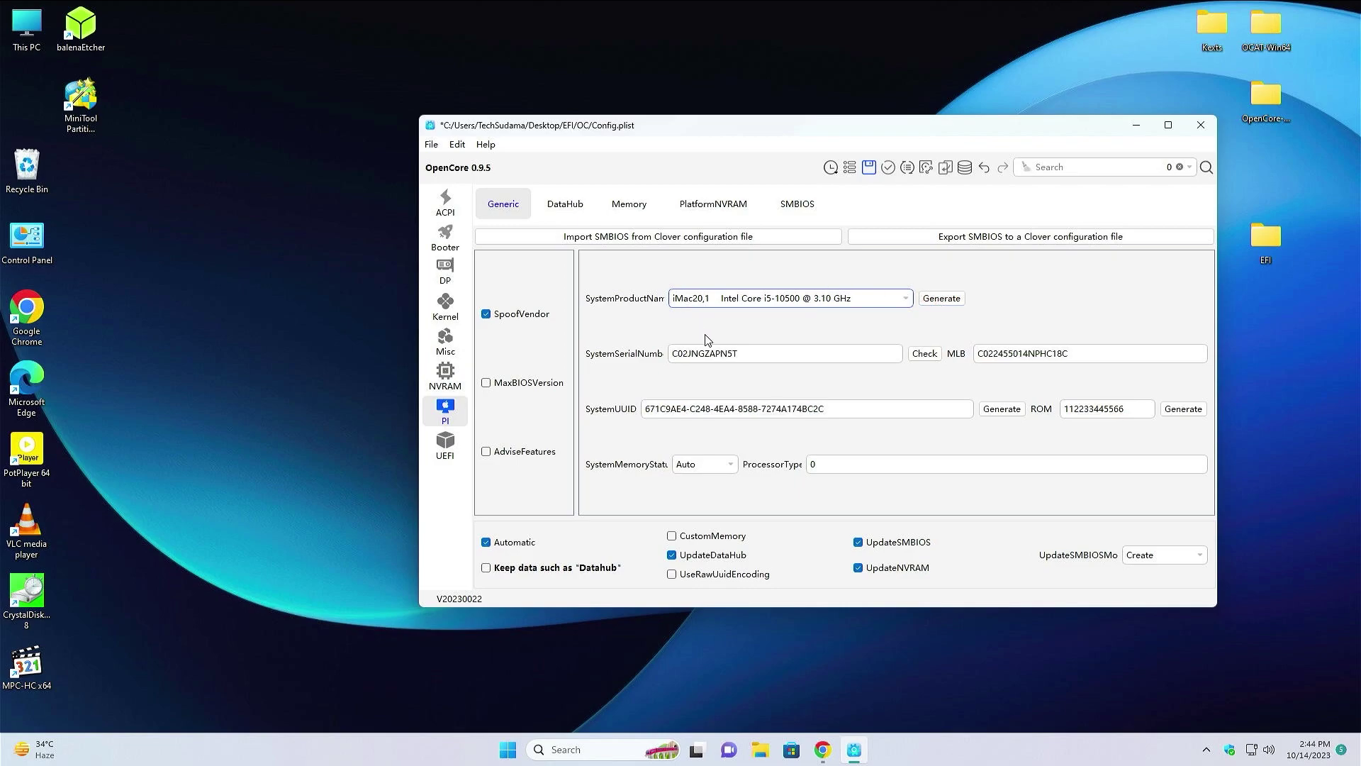
left_click(1201, 557)
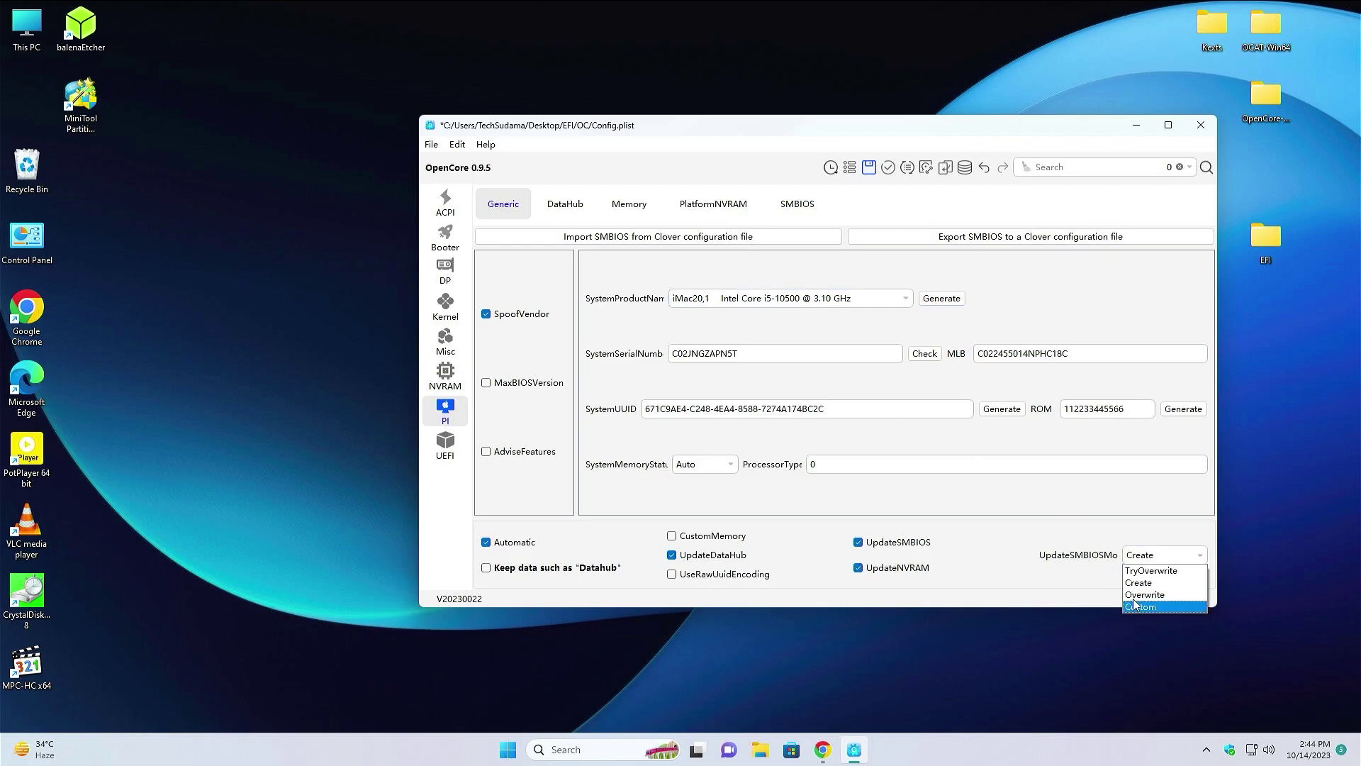
left_click(1088, 589)
left_click(446, 447)
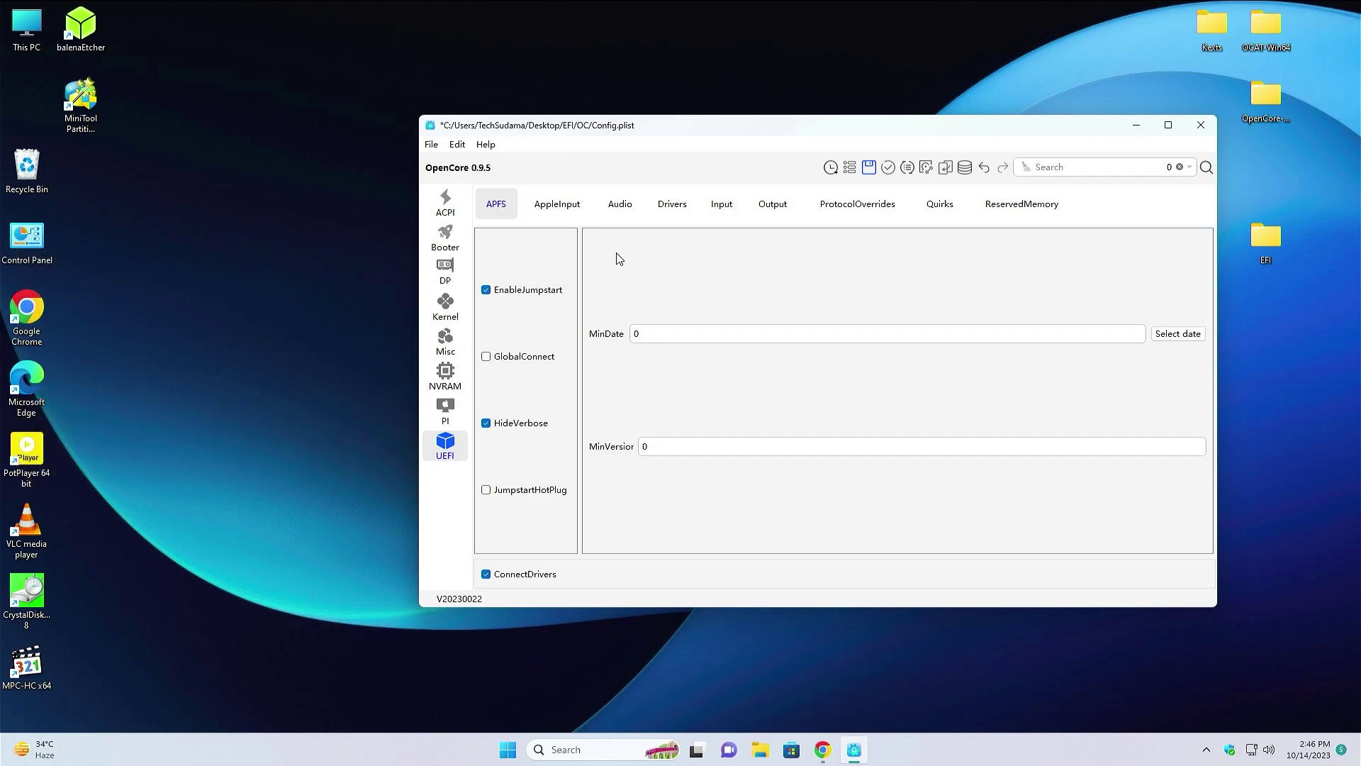
Add OpenHfsPlus.efi, OpenRuntime.efi and ResetNvramEntry.efi from OC/Drivers as UEFI drivers.
left_click(663, 212)
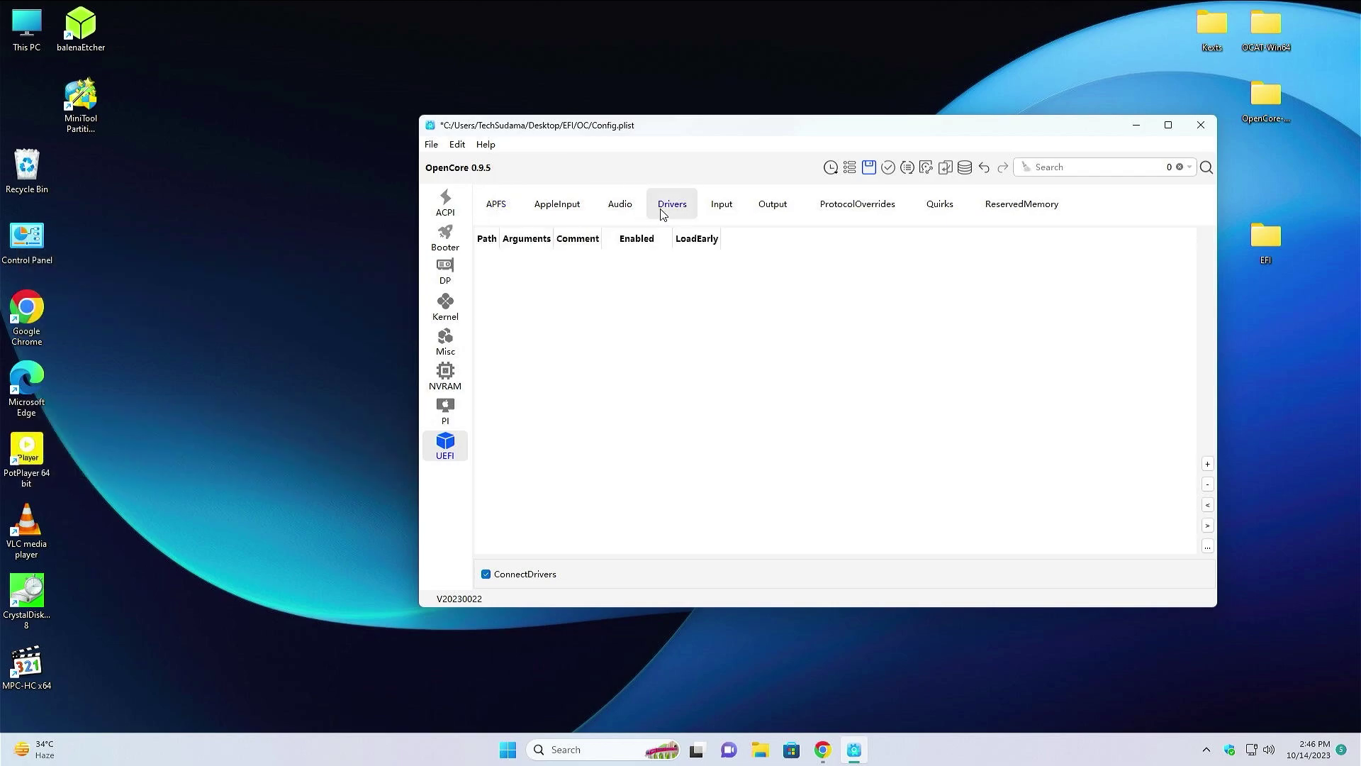
left_click(1209, 464)
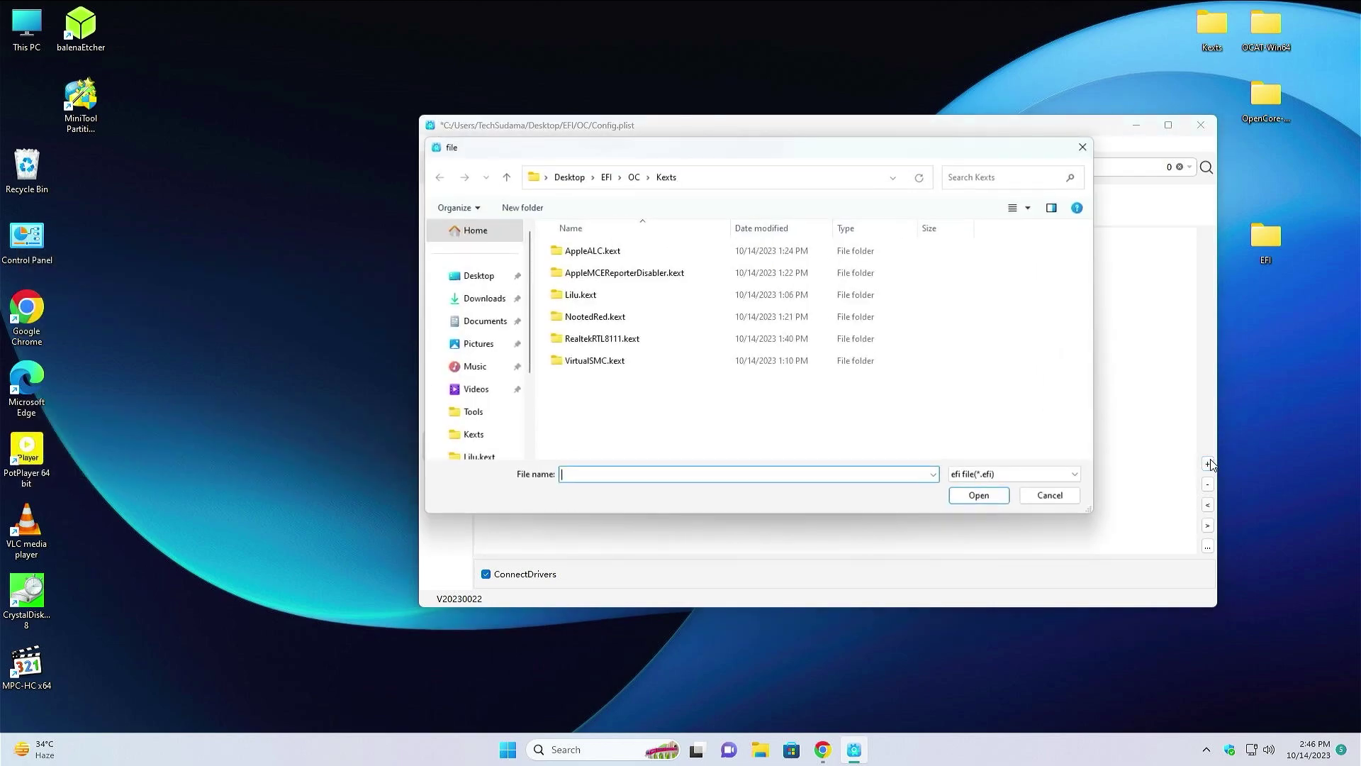
left_click(635, 177)
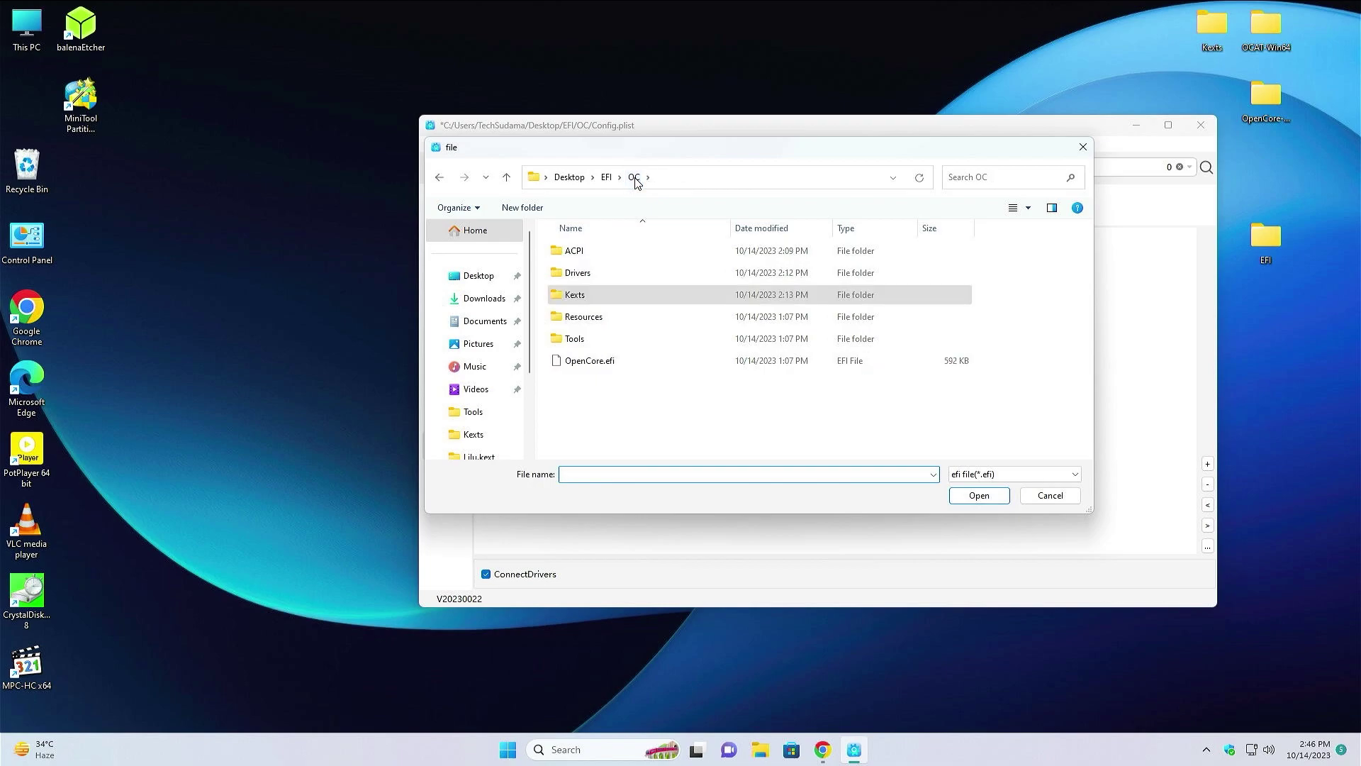
double_click(574, 274)
left_click_drag(591, 333, 610, 231)
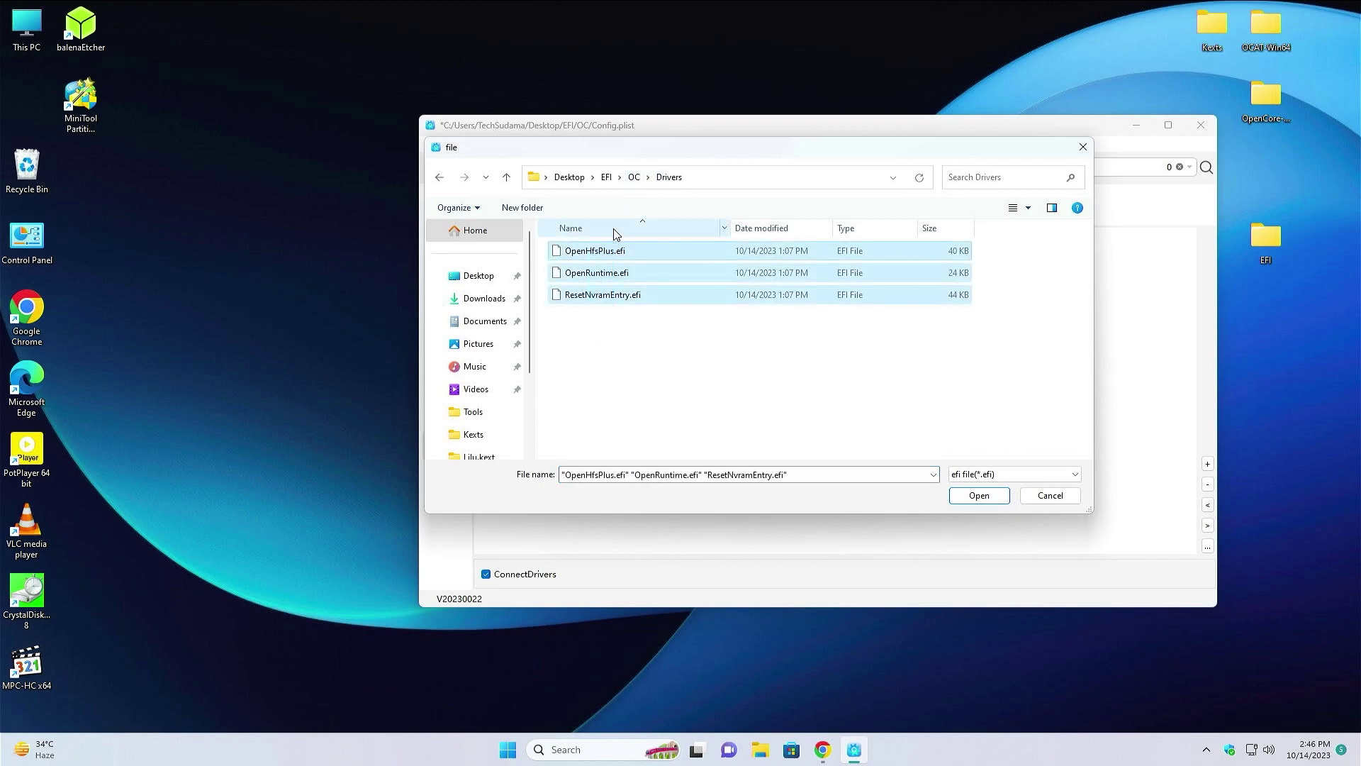
left_click(964, 495)
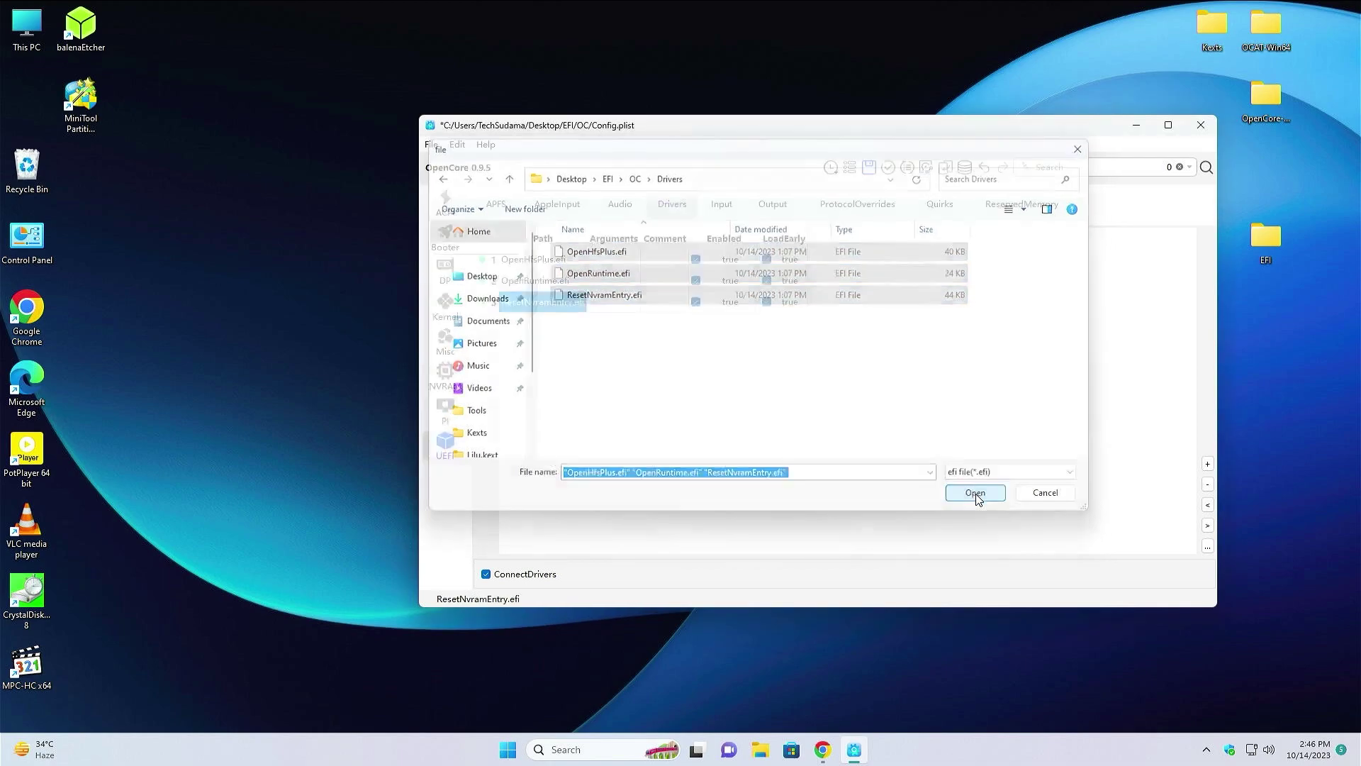
Move OpenRuntime.efi to the top of the drivers list and turn LoadEarly off.
left_click(487, 287)
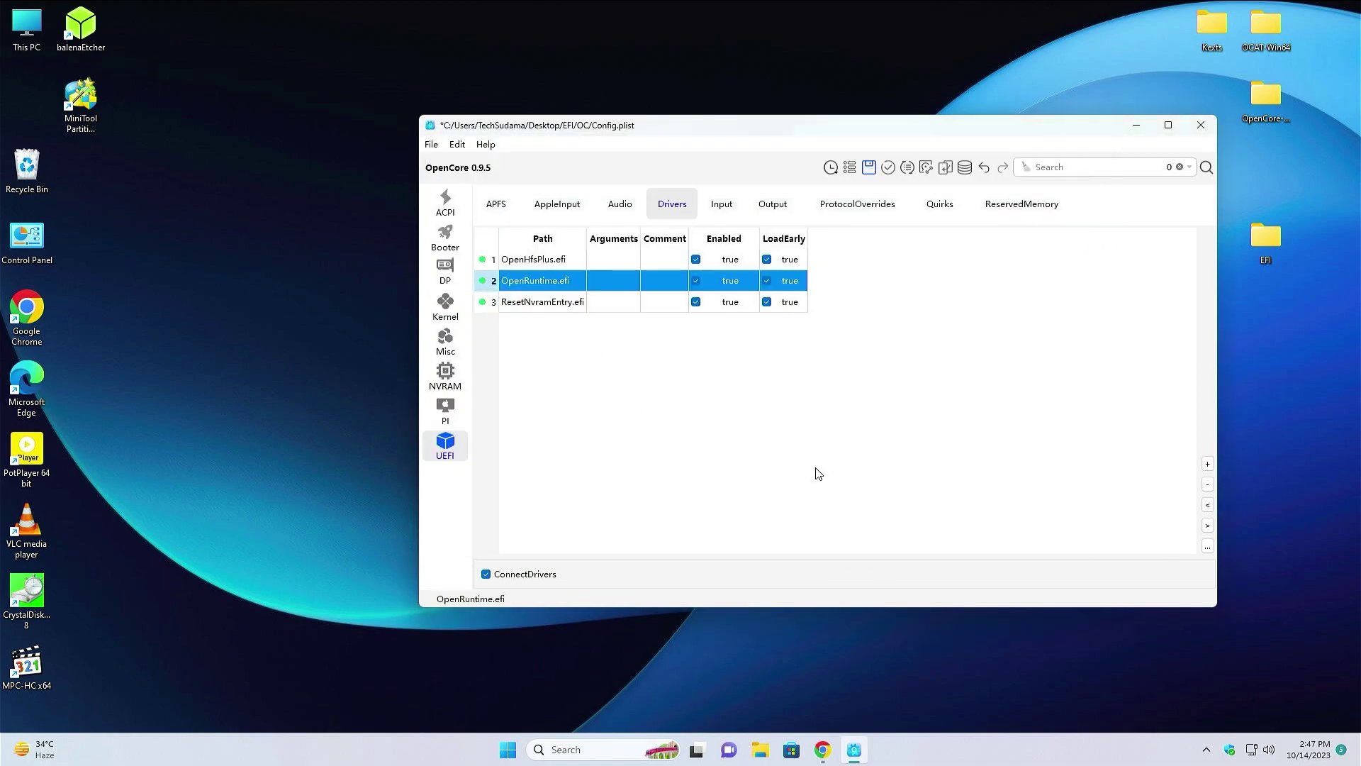
key("ctrl+Up")
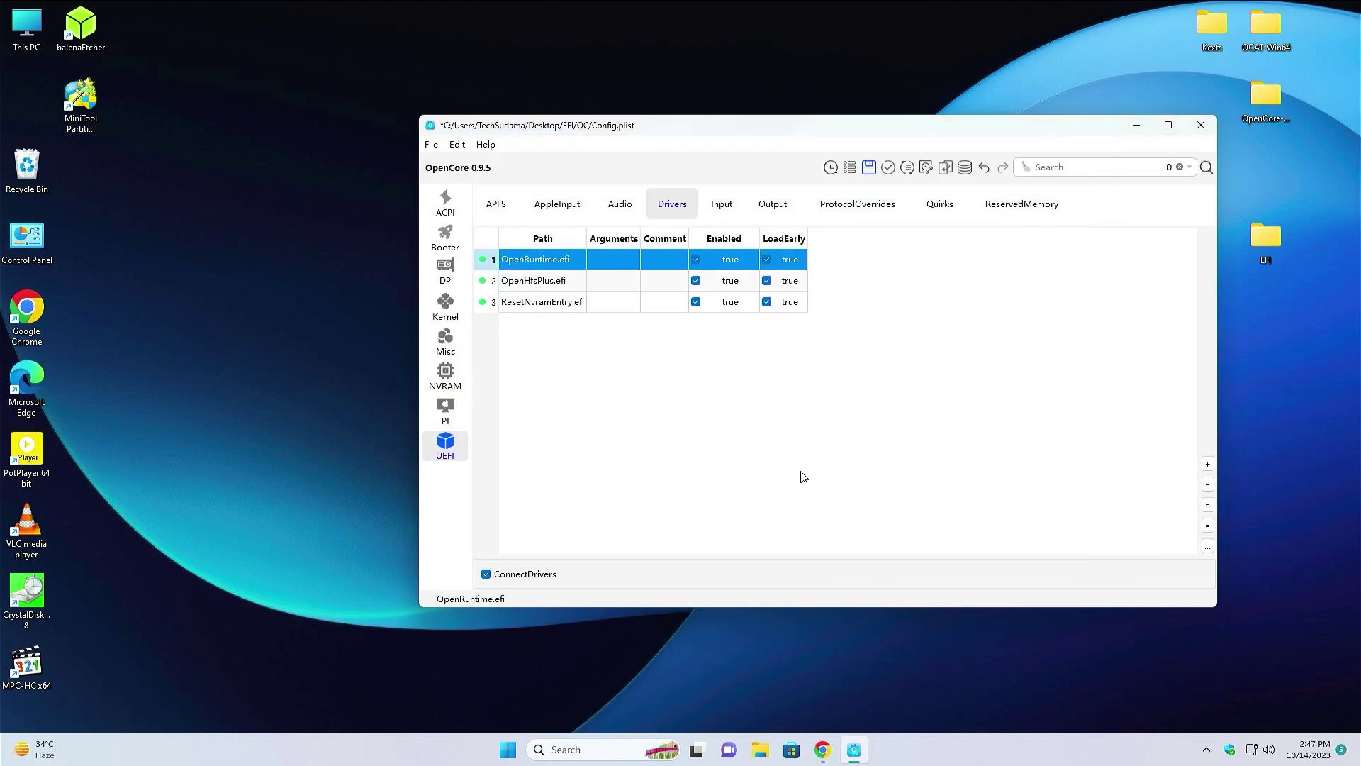
left_click(767, 260)
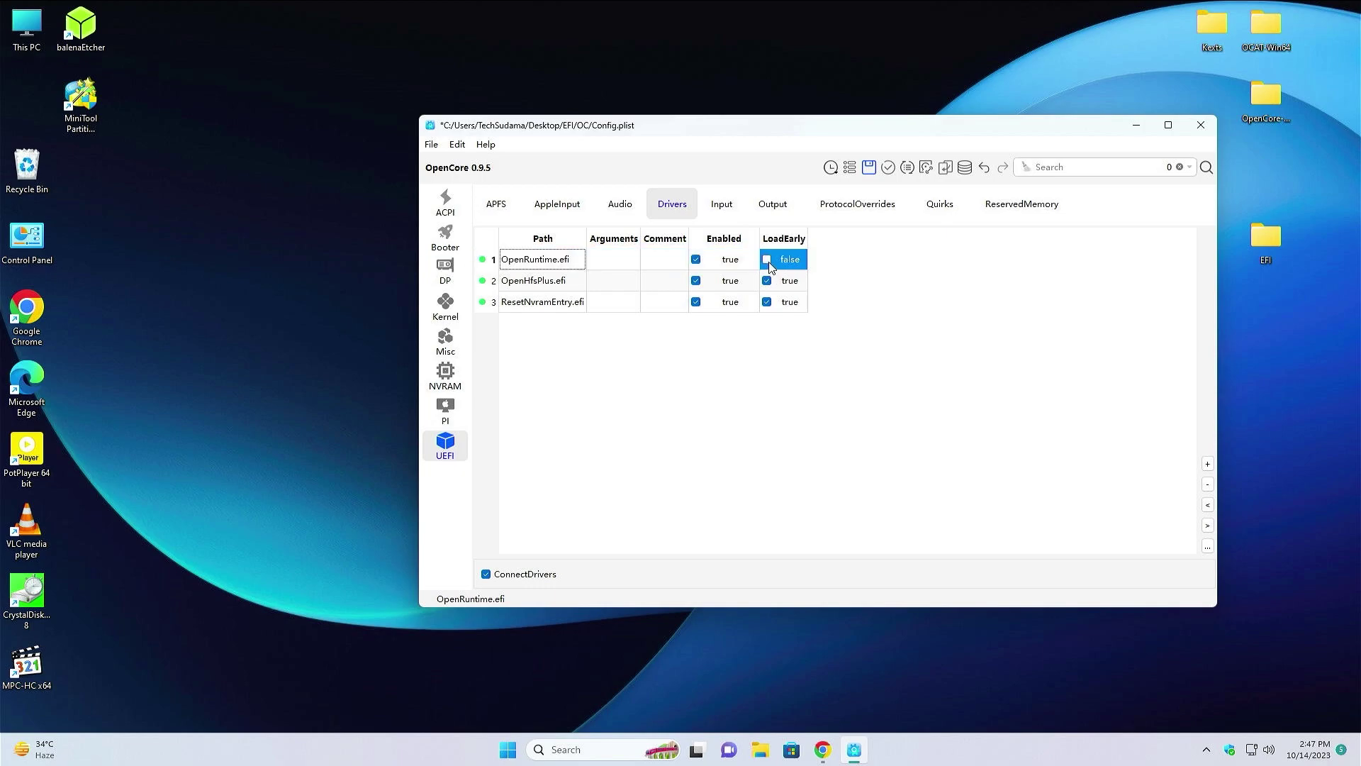
left_click(767, 302)
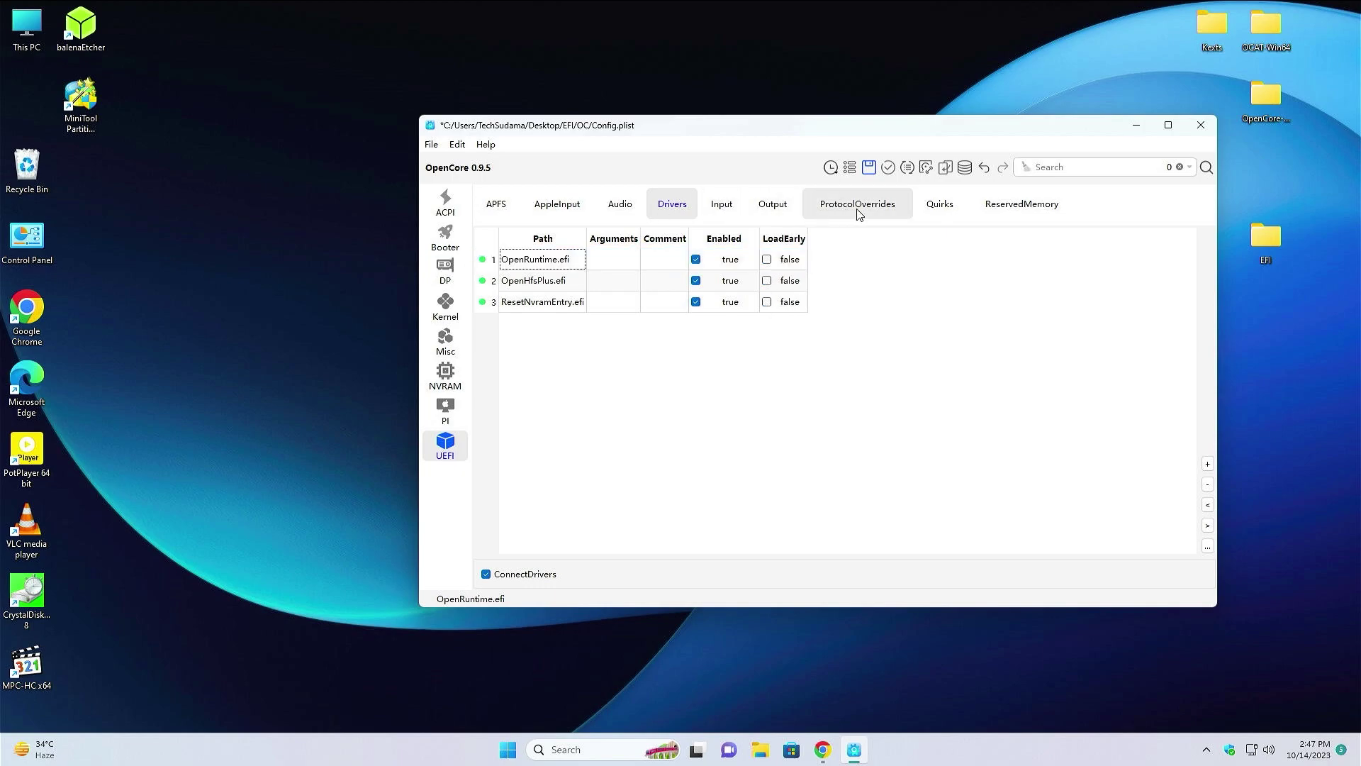
Enable the ReleaseUsbOwnership UEFI quirk and validate the config.
left_click(937, 209)
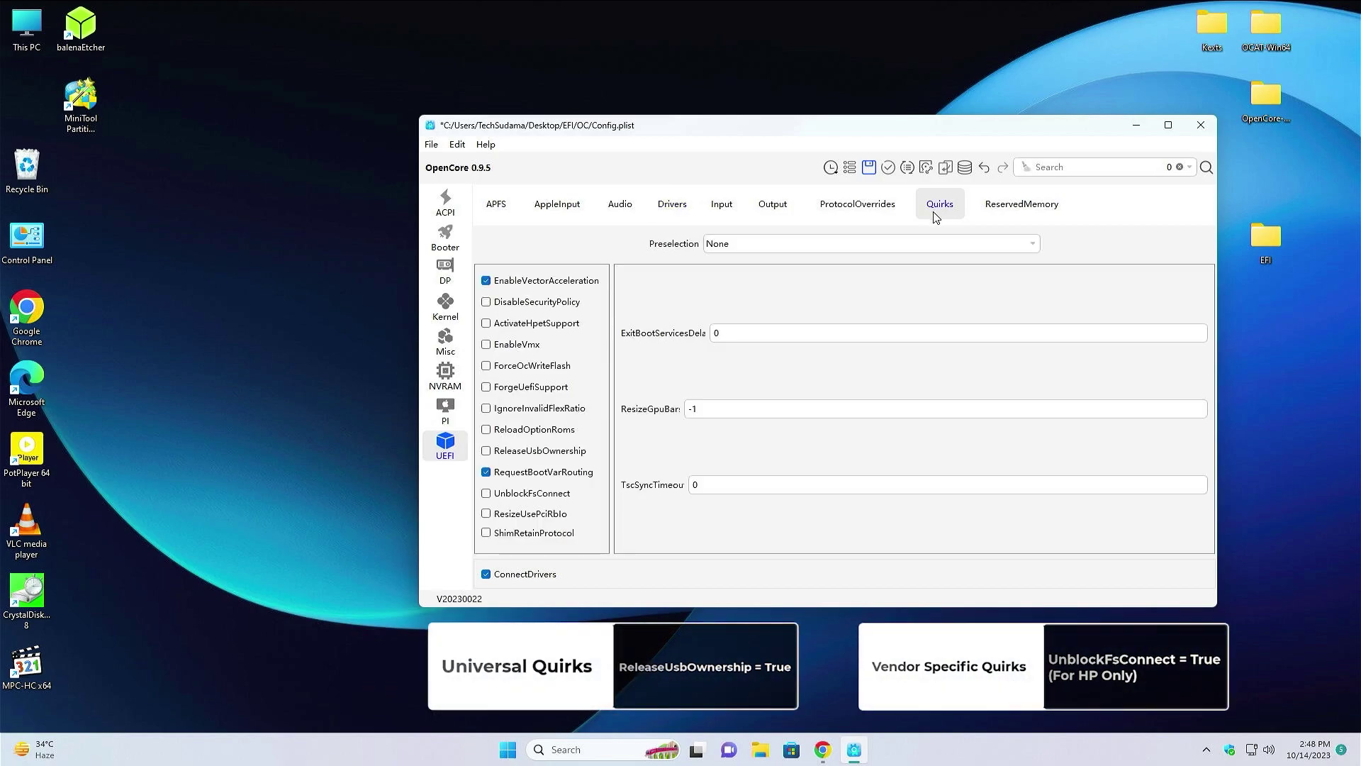
left_click(486, 451)
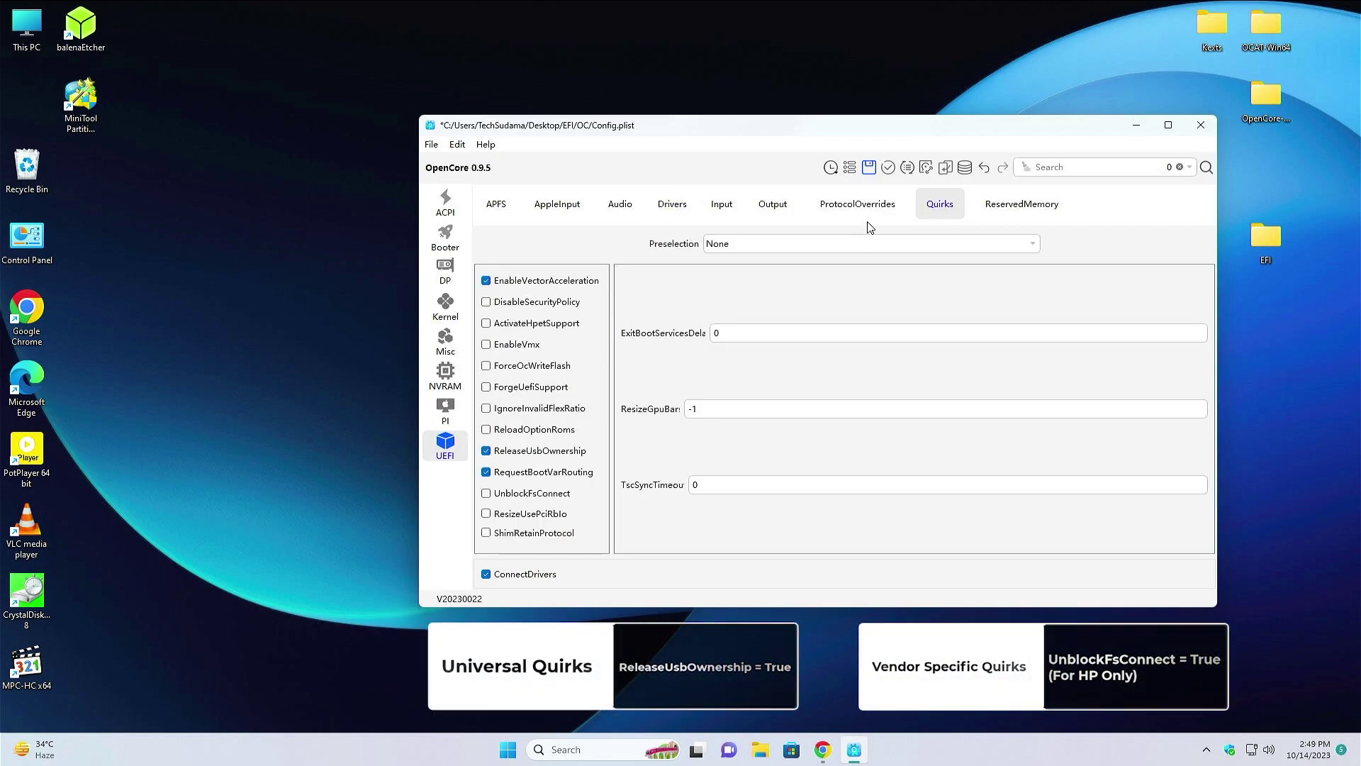
left_click(888, 168)
left_click(1179, 246)
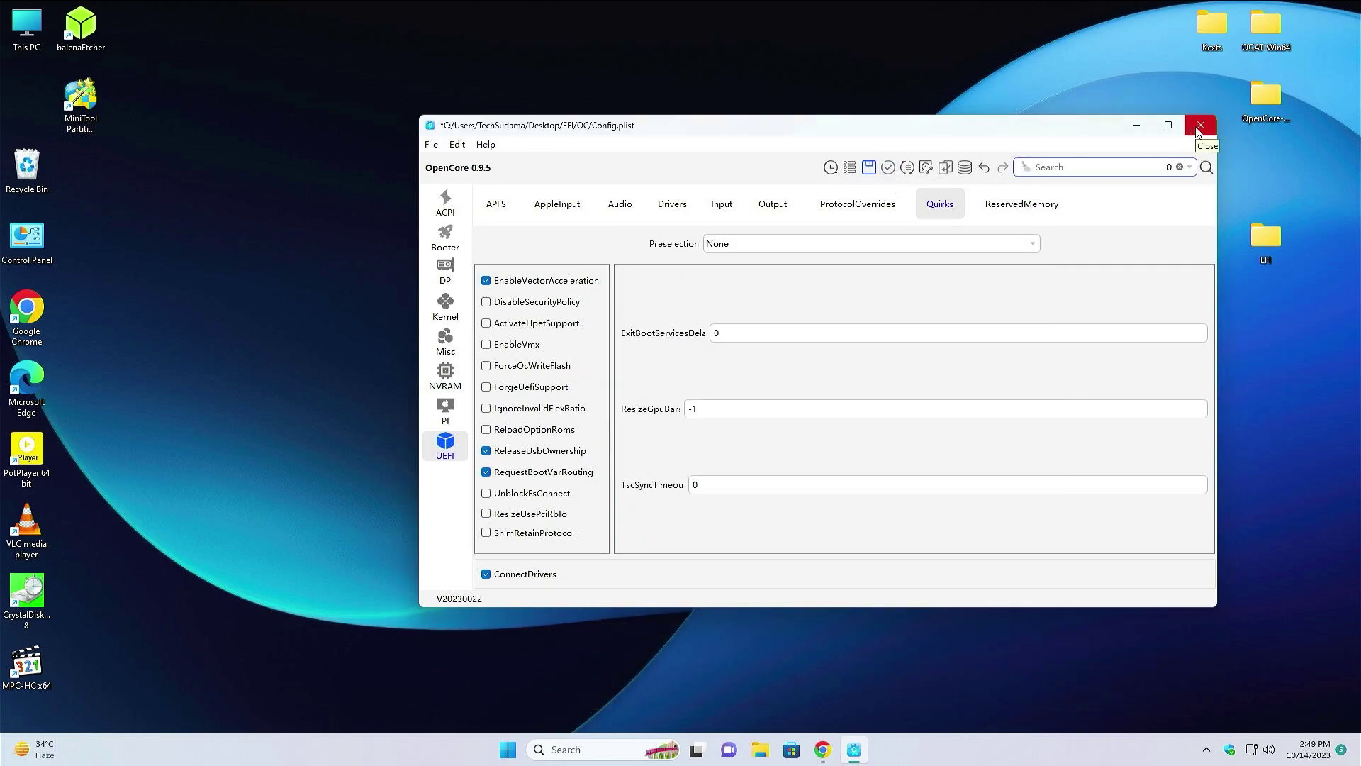
Close OCAT, saving the changes to Config.plist, then check the files in EFI's OC folder.
left_click(1199, 128)
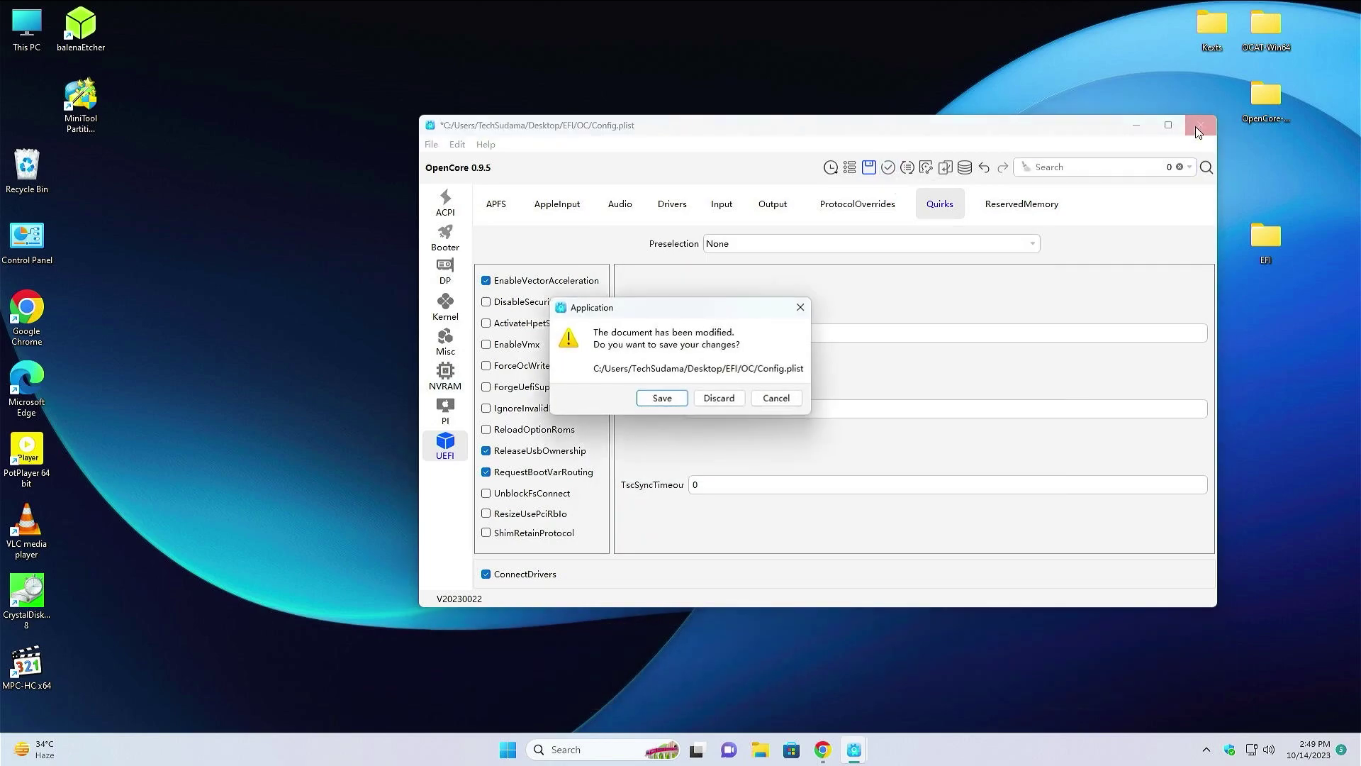
left_click(661, 399)
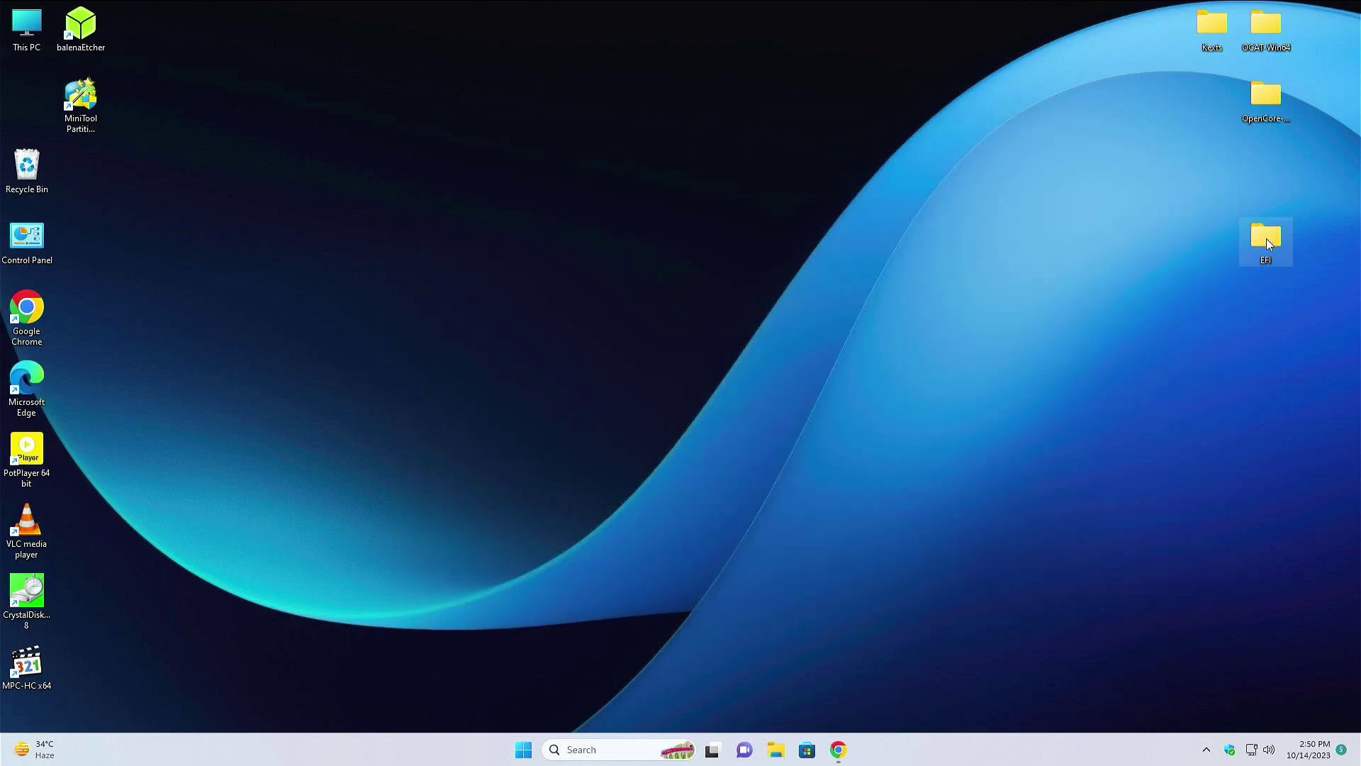
double_click(1268, 243)
double_click(665, 283)
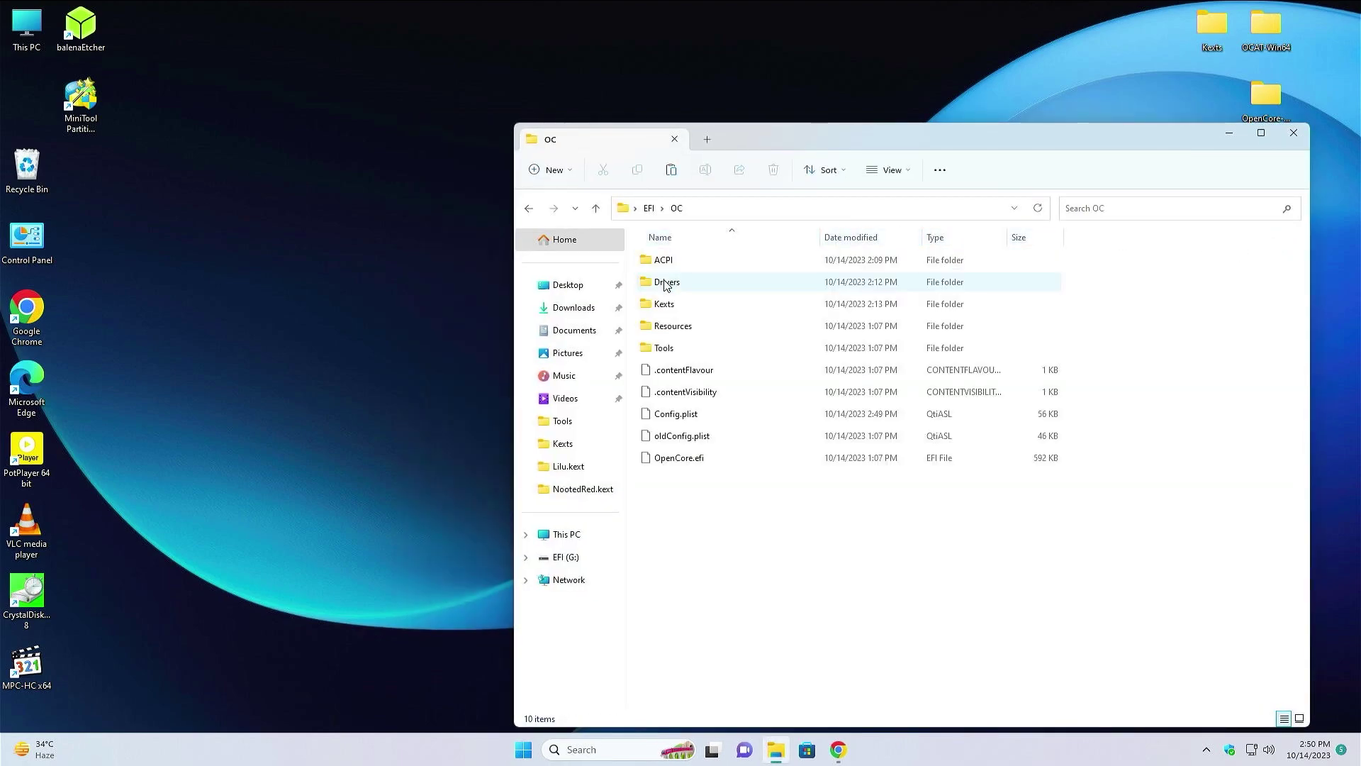
left_click(580, 402)
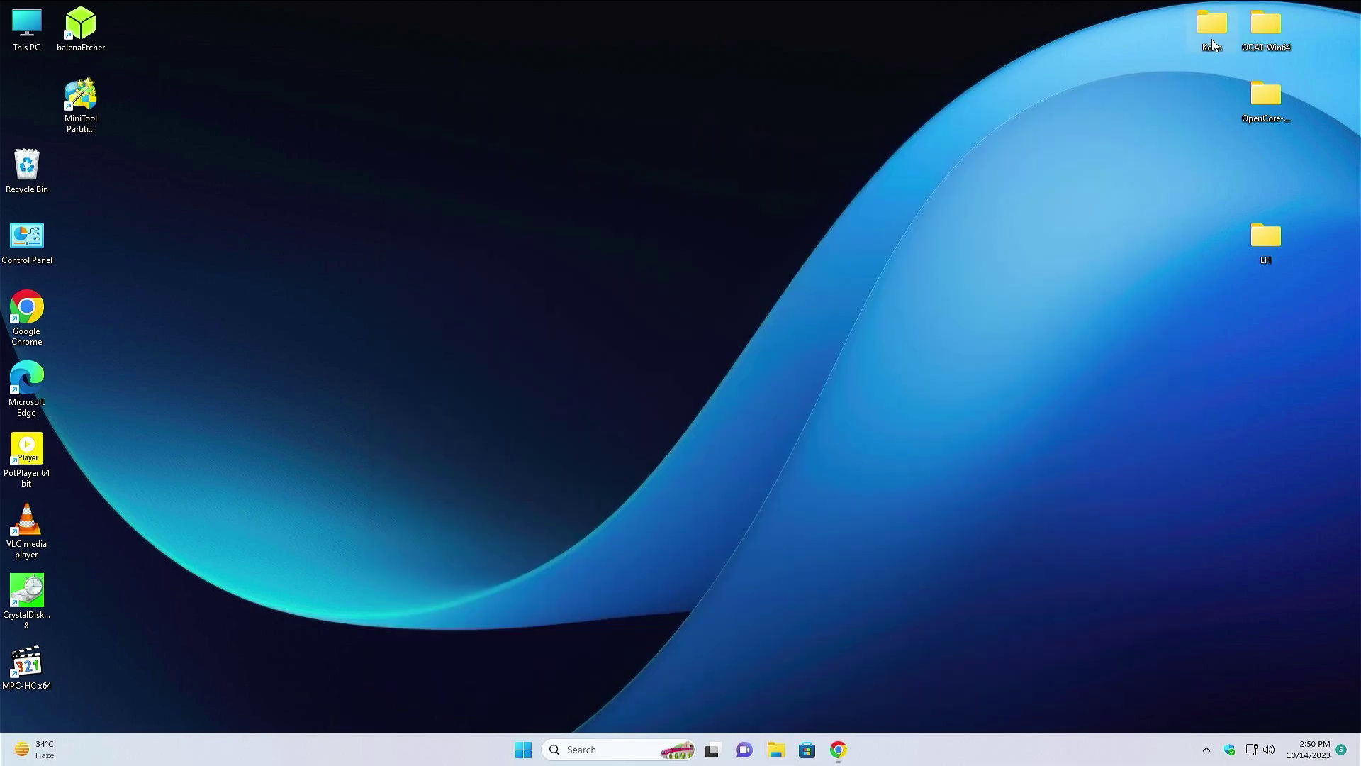
key("alt+F4")
Run OCAuxiliaryTools as administrator from the inner OCAT-Win64 folder.
double_click(1260, 24)
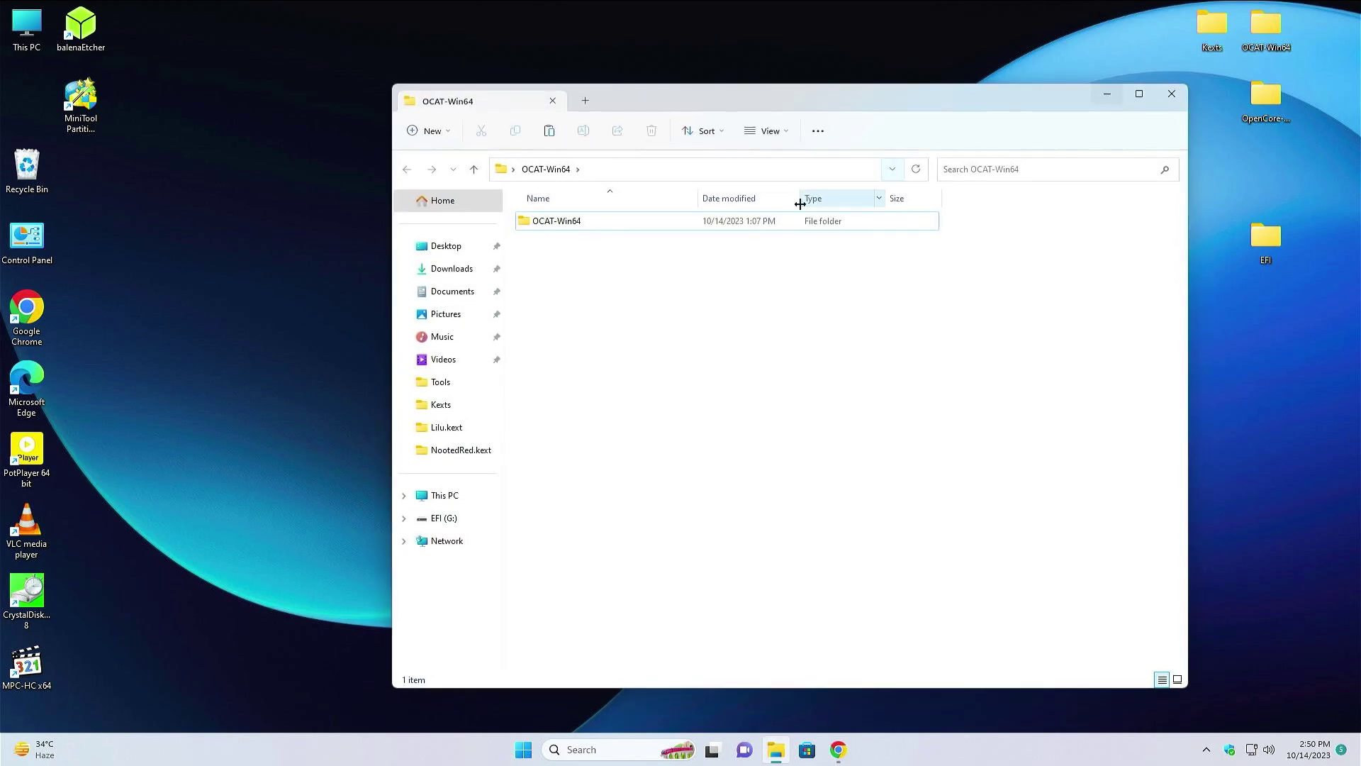
double_click(562, 222)
scroll(579, 314, "down", 3)
scroll(579, 314, "down", 10)
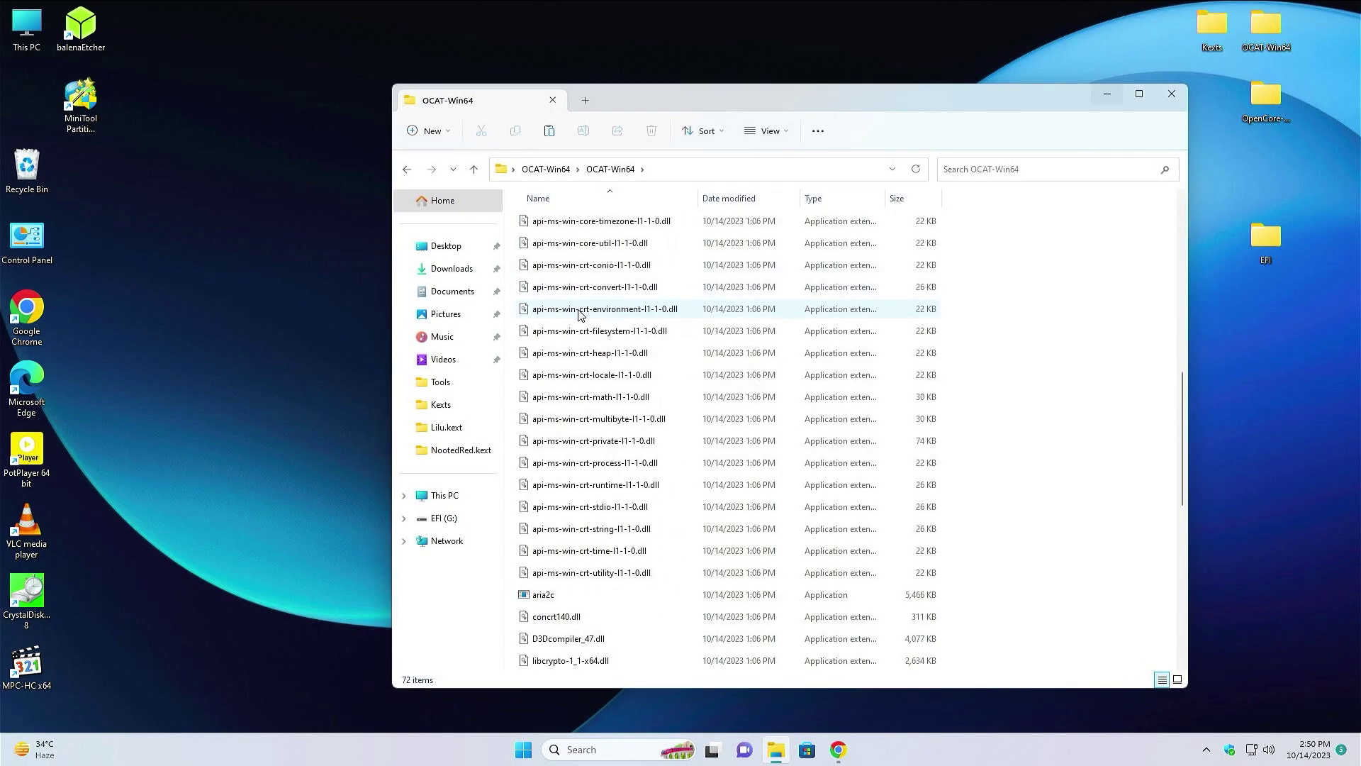
right_click(585, 377)
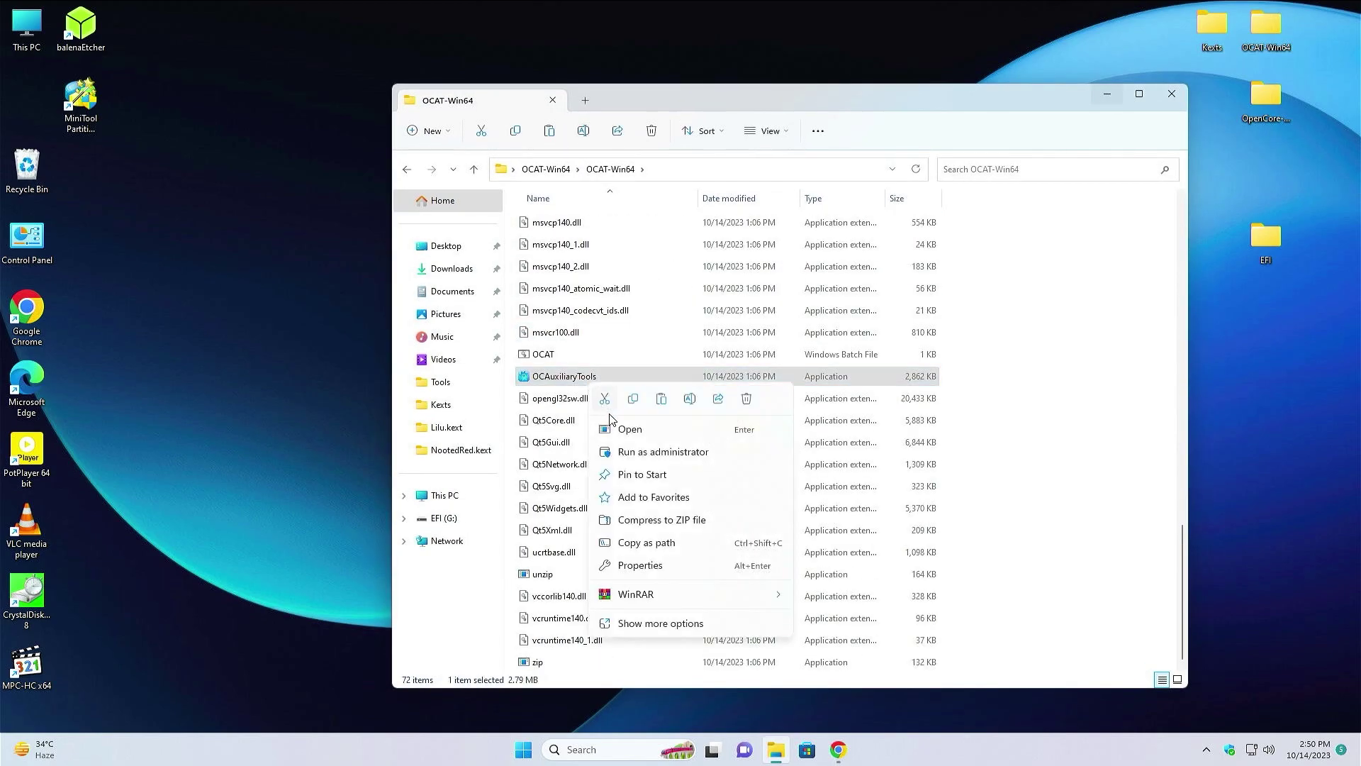
left_click(629, 452)
Reopen Config.plist from Desktop > EFI > OC and validate it, confirming no issues found.
left_click(636, 500)
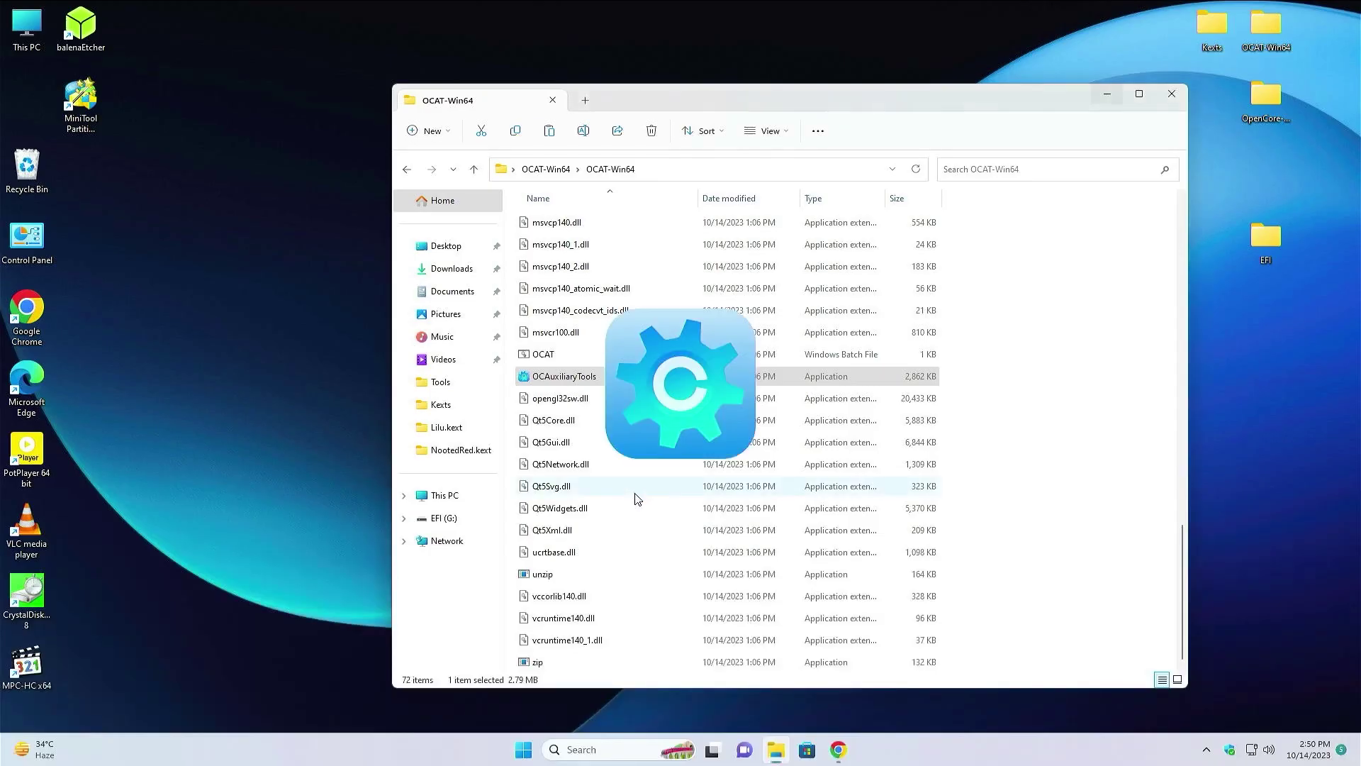
left_click(433, 146)
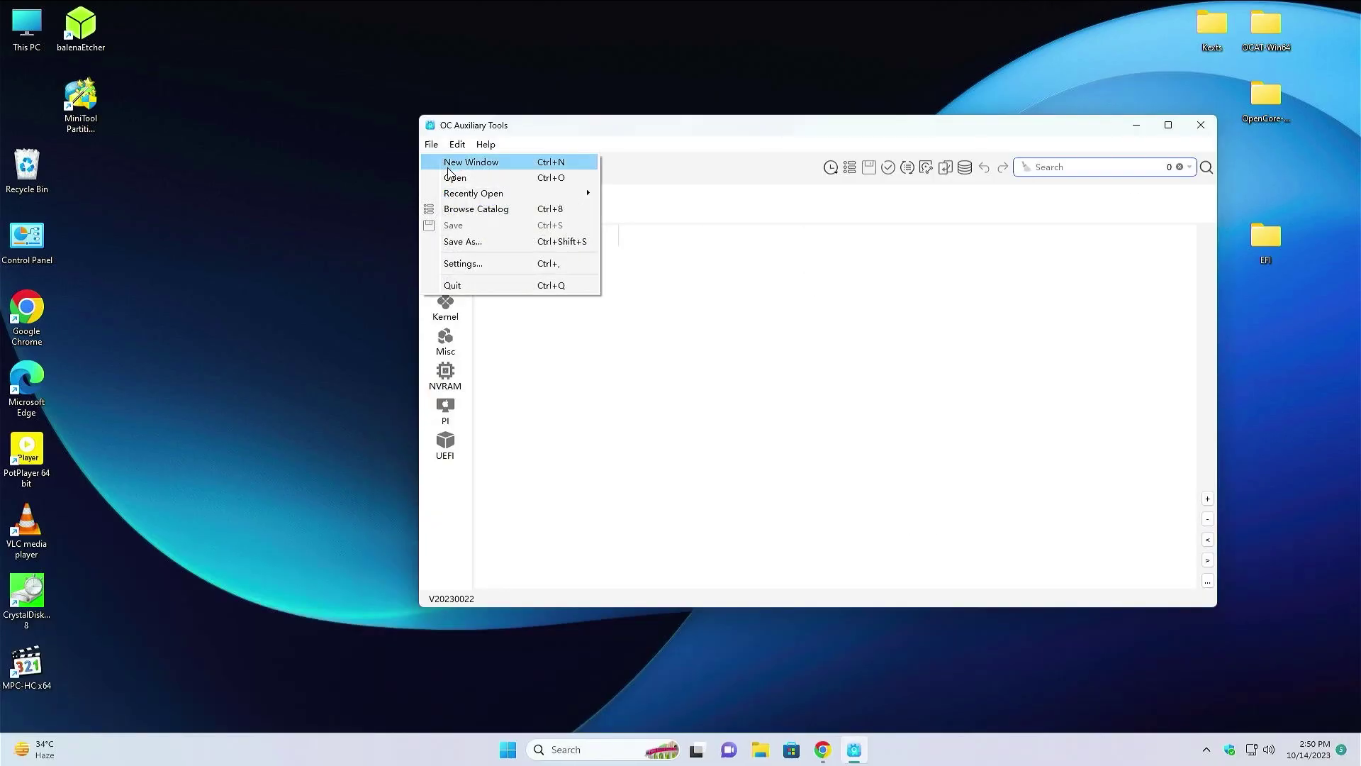
left_click(454, 178)
double_click(575, 251)
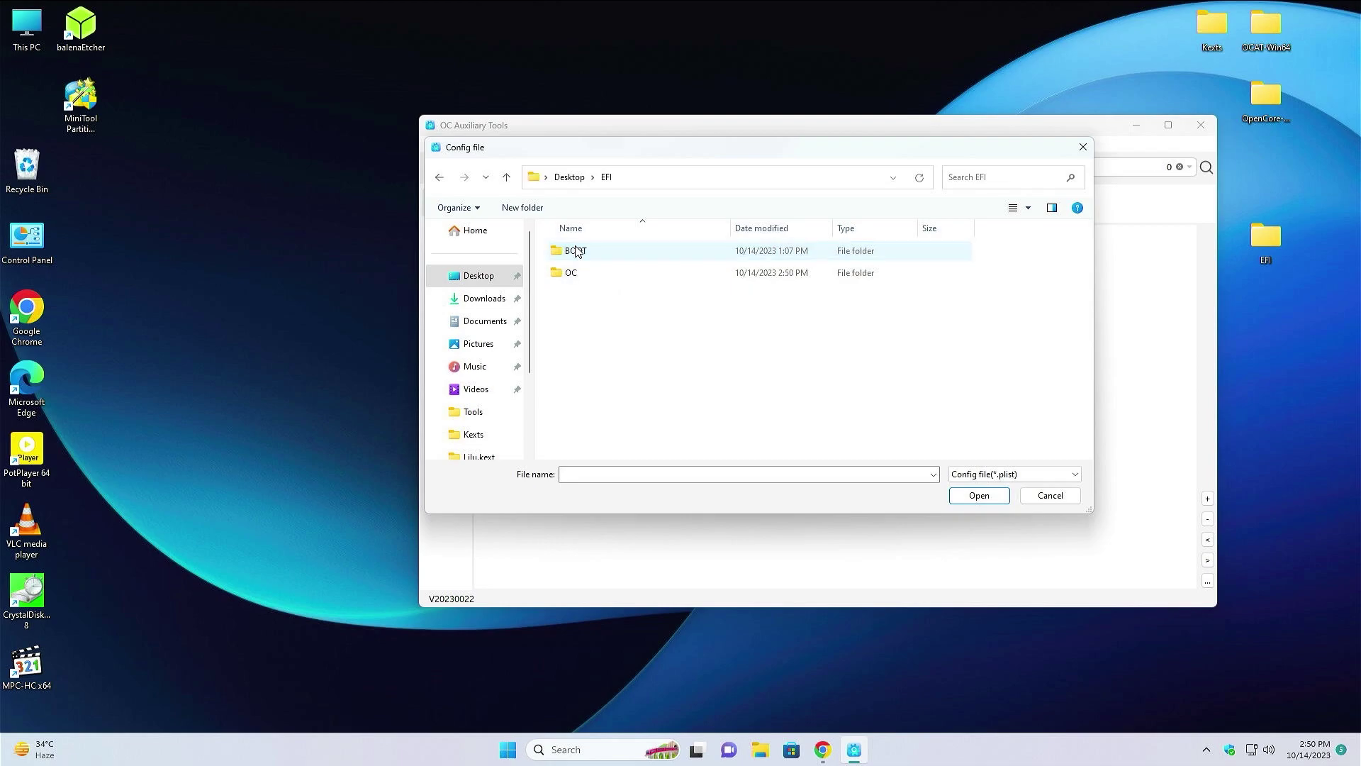
double_click(577, 272)
double_click(591, 363)
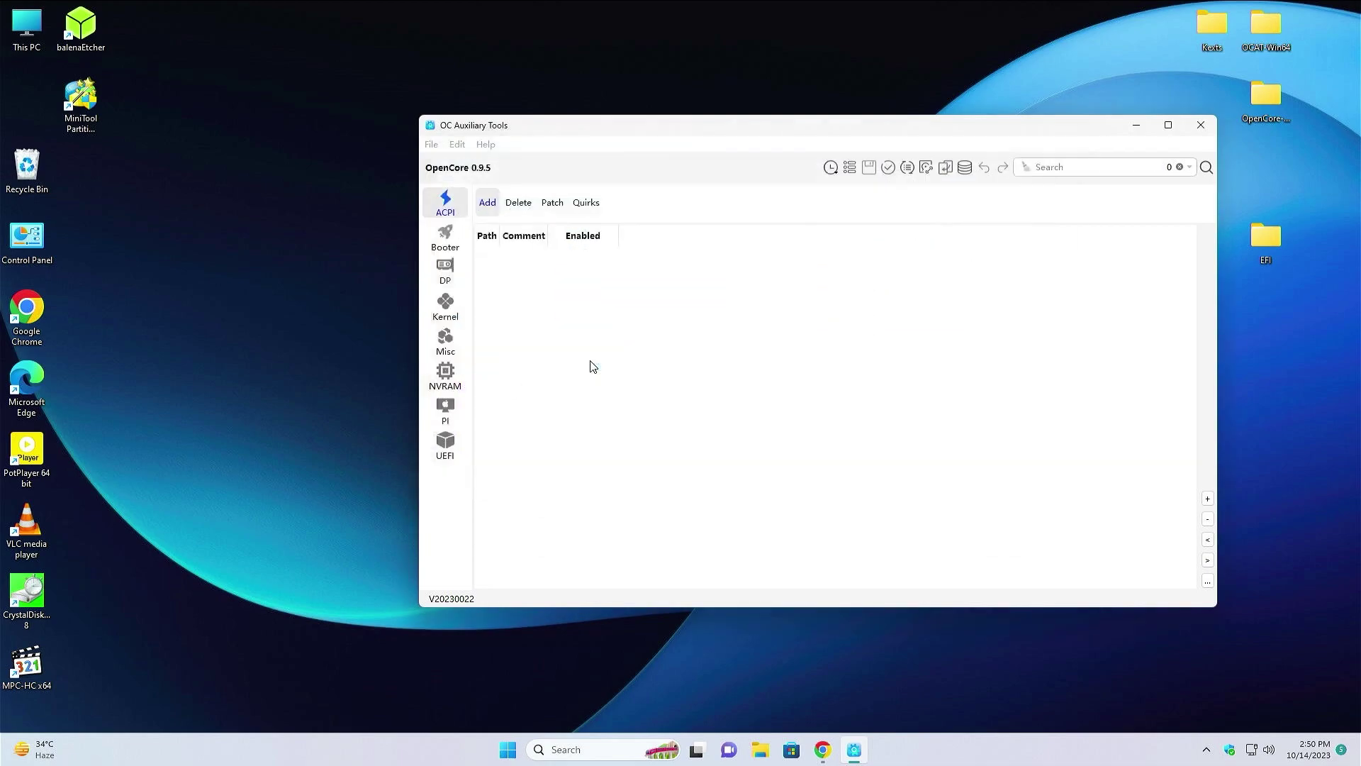
left_click(888, 170)
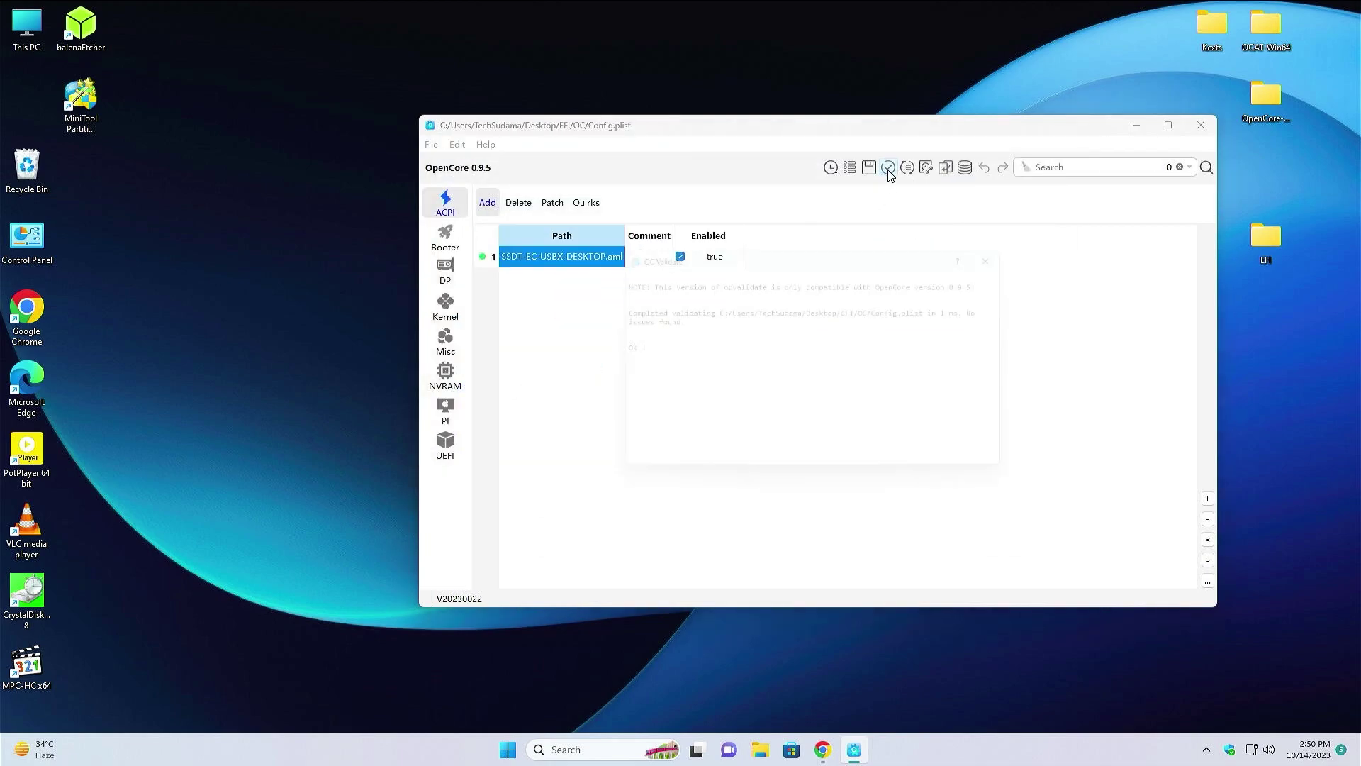
left_click(1017, 250)
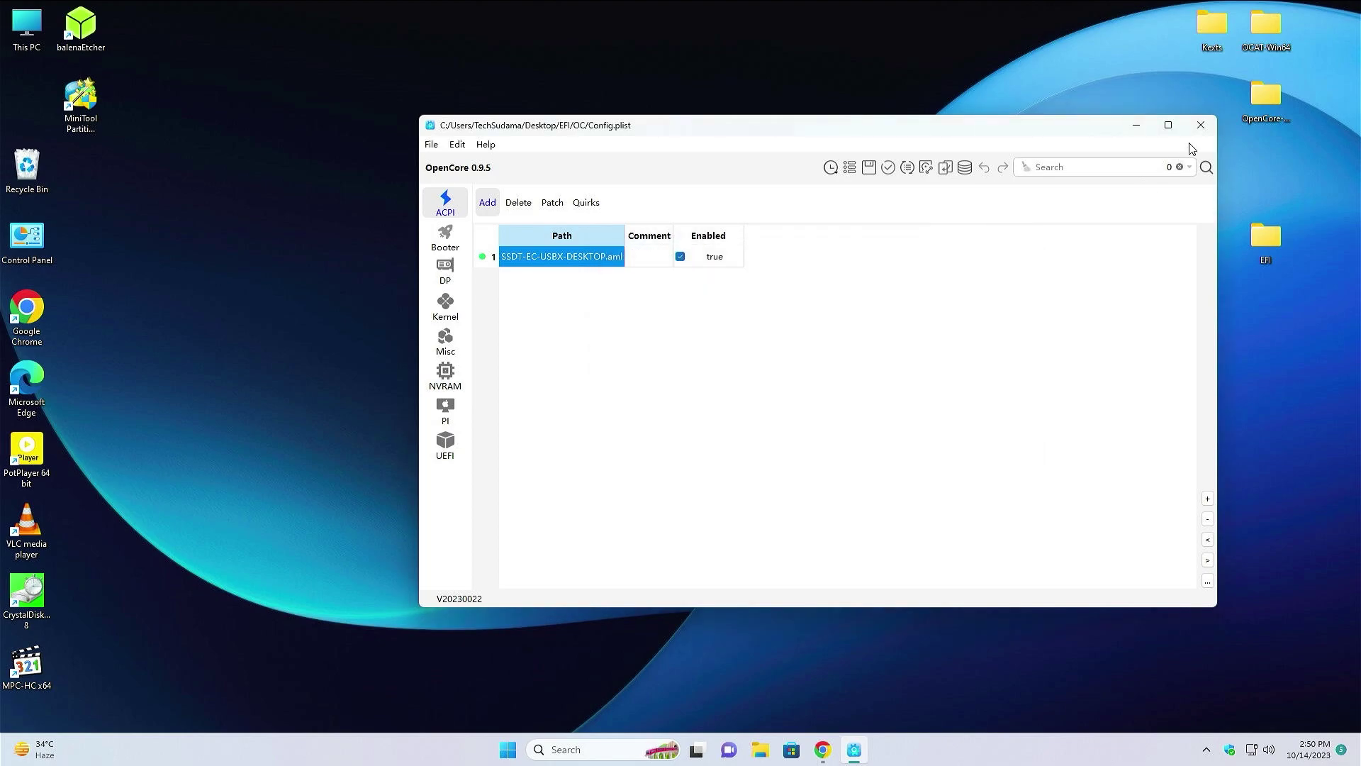
Close the OC Auxiliary Tools window to return to the desktop.
left_click(1198, 127)
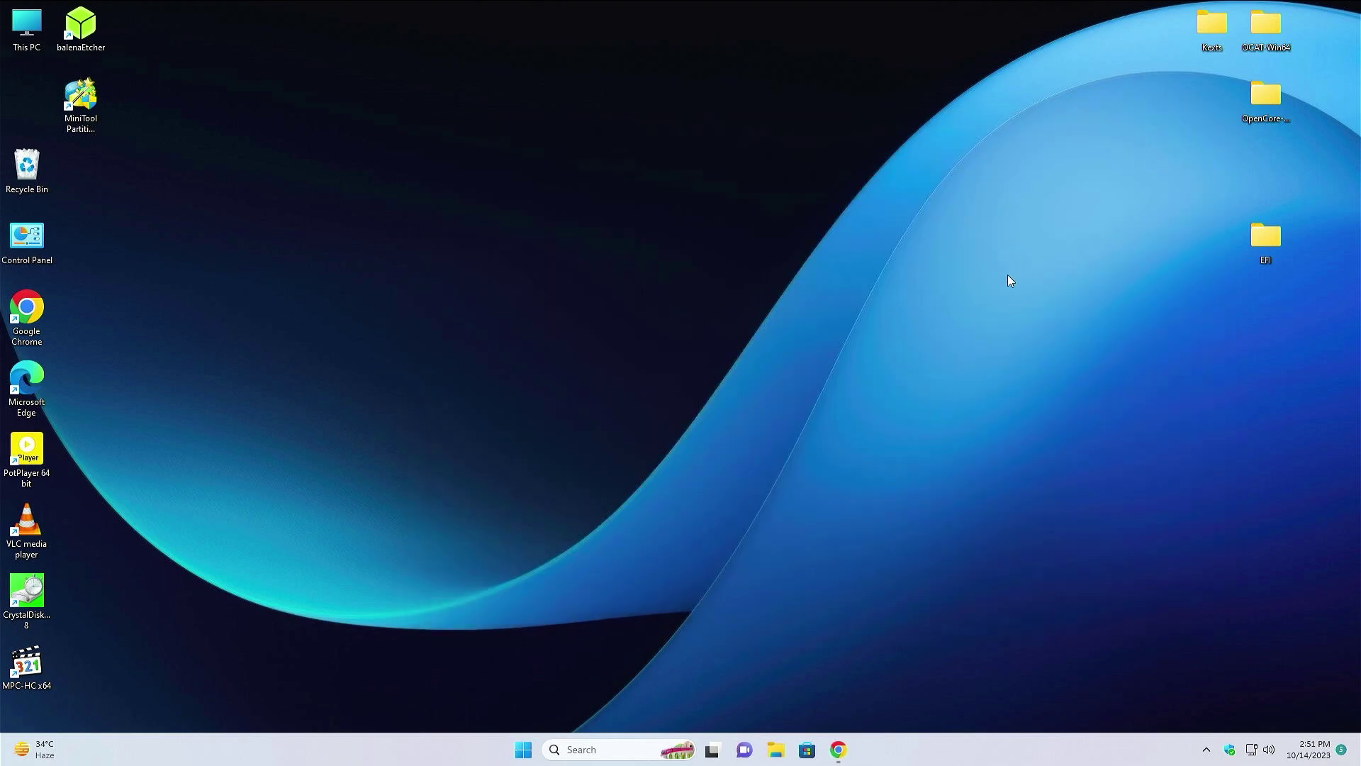